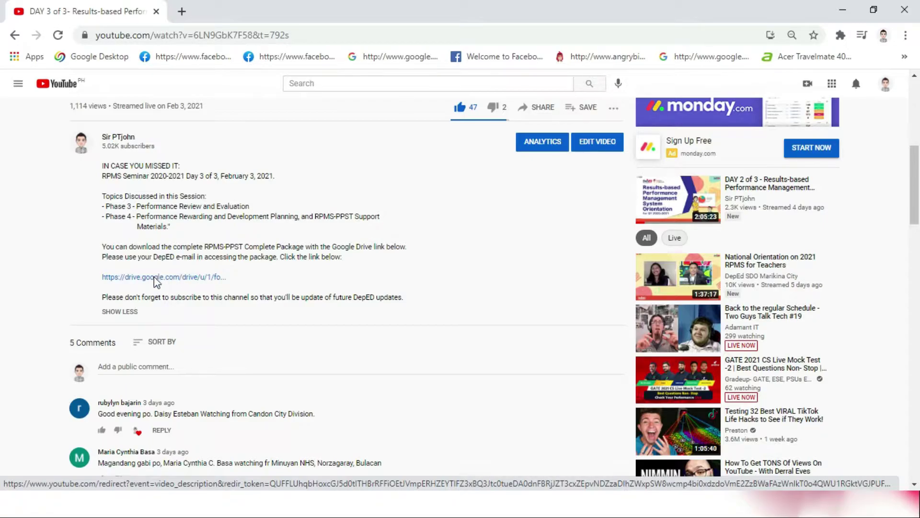
# Step: Open the drive.google.com RPMS-PPST folder link from the YouTube video description
pyautogui.click(159, 278)
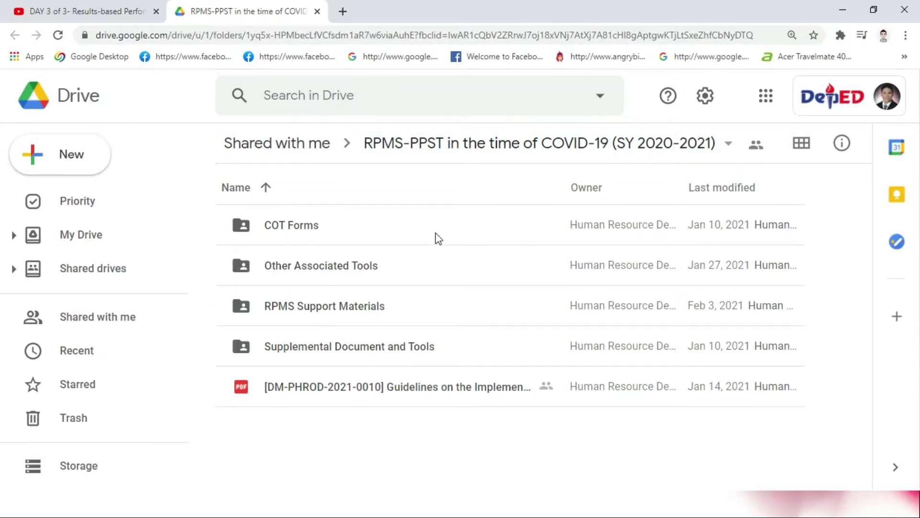
# Step: Look inside the COT Forms and Other Associated Tools folders, returning to RPMS-PPST each time
pyautogui.doubleClick(289, 226)
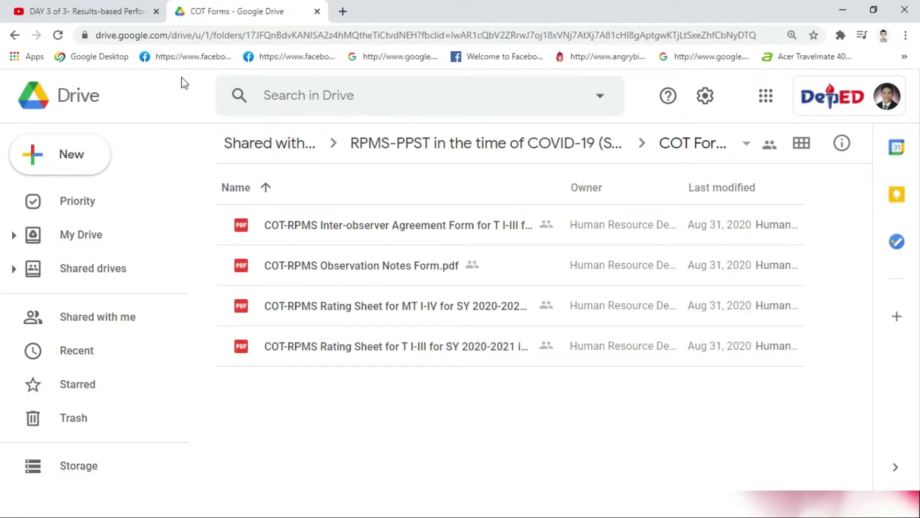
pyautogui.click(439, 150)
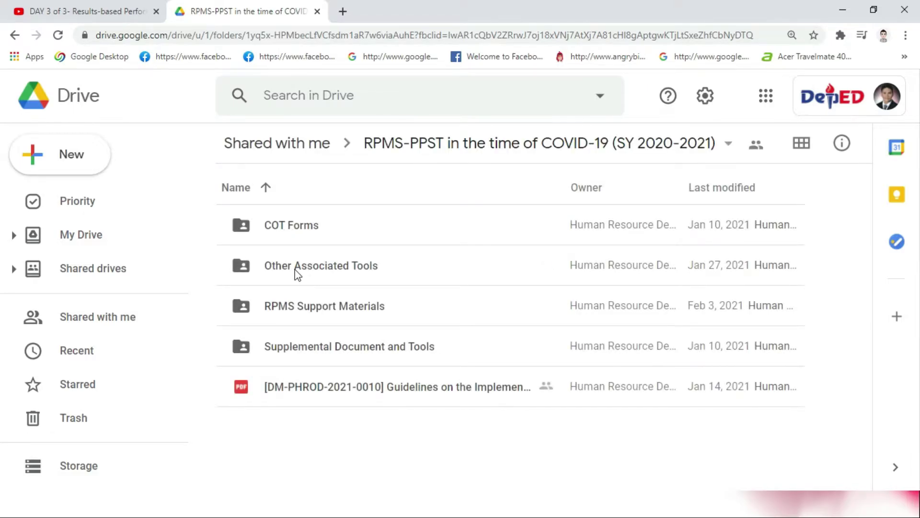
pyautogui.doubleClick(297, 274)
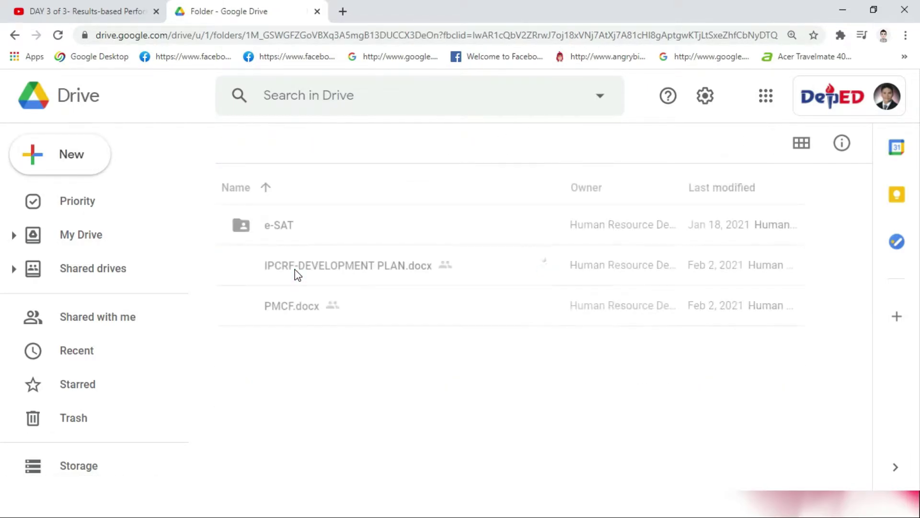
pyautogui.click(286, 235)
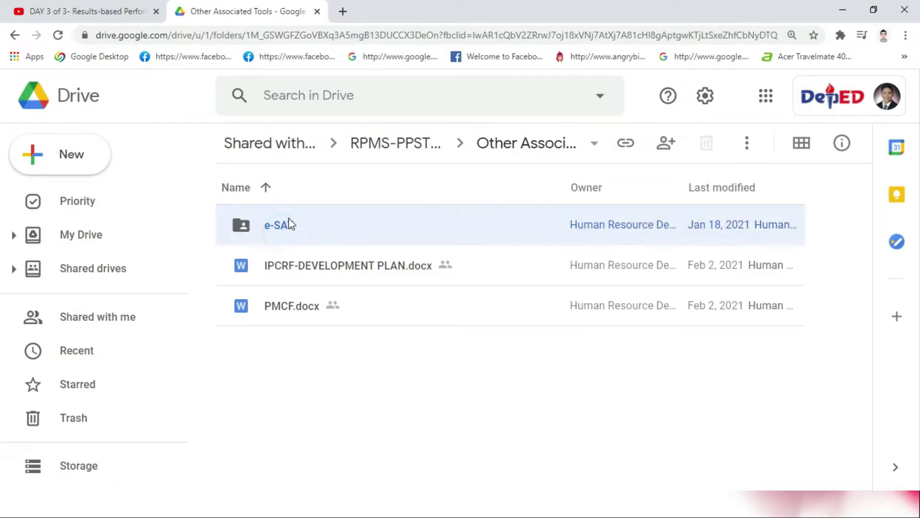
pyautogui.click(389, 153)
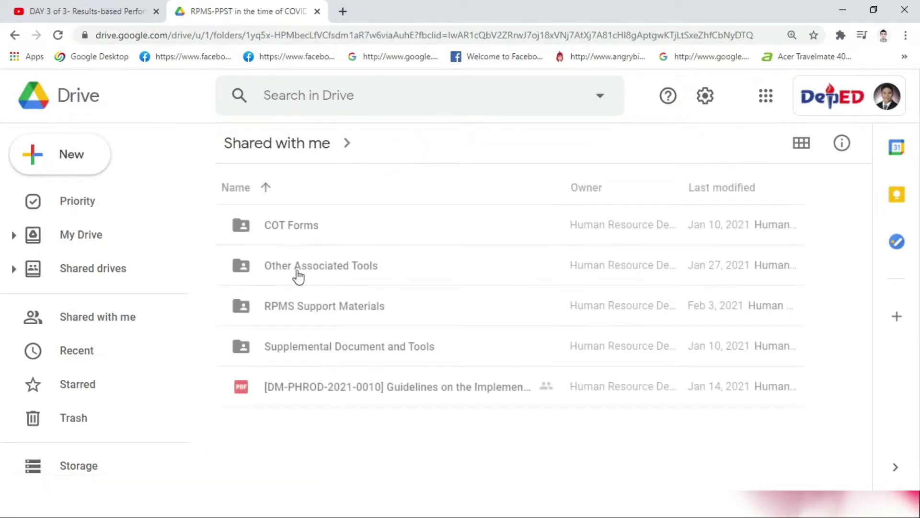
# Step: Check RPMS Support Materials and Supplemental Document and Tools, then open Other Associated Tools
pyautogui.doubleClick(296, 311)
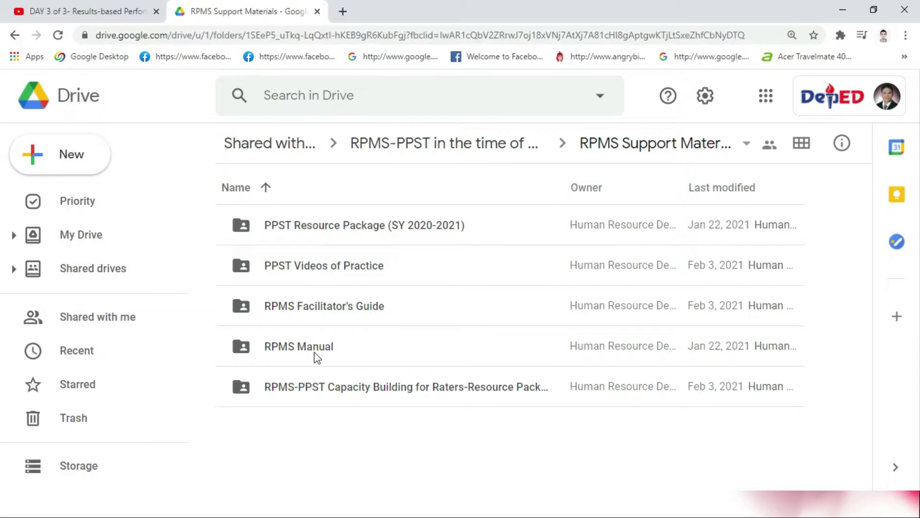
pyautogui.click(418, 148)
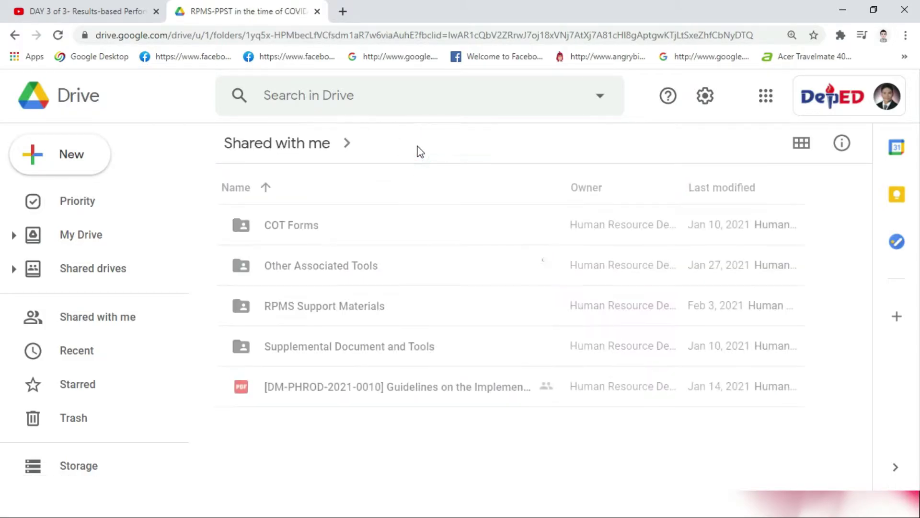
pyautogui.click(318, 346)
pyautogui.doubleClick(319, 346)
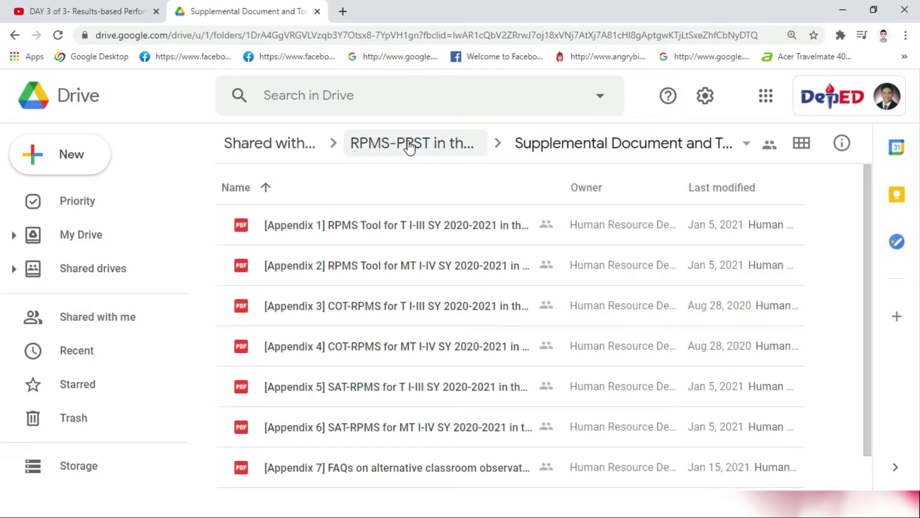
pyautogui.click(409, 147)
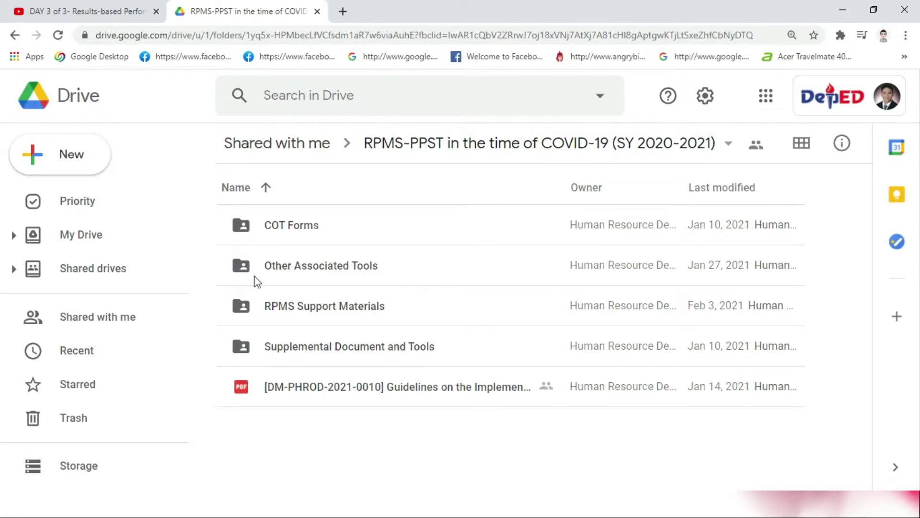
pyautogui.doubleClick(294, 267)
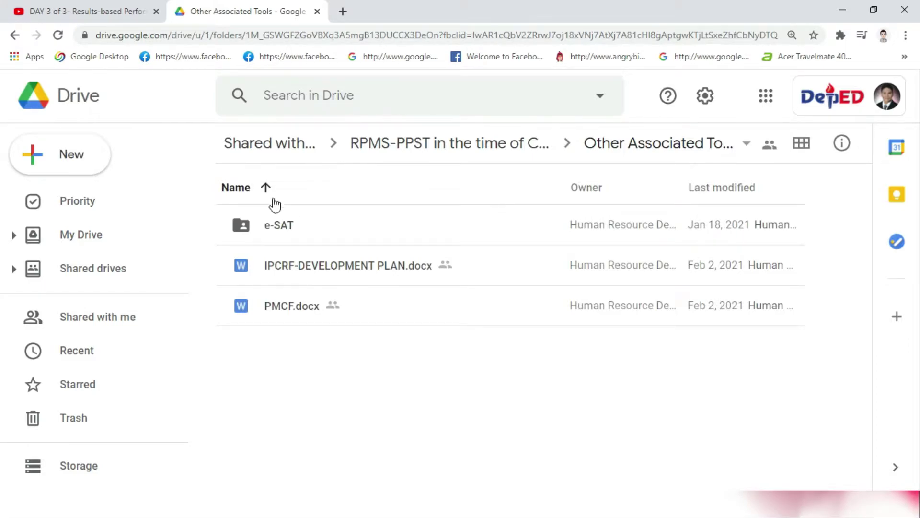
# Step: Select e-SAT, IPCRF-DEVELOPMENT PLAN.docx and PMCF.docx together and download them as a zip
pyautogui.click(273, 231)
pyautogui.click(286, 275)
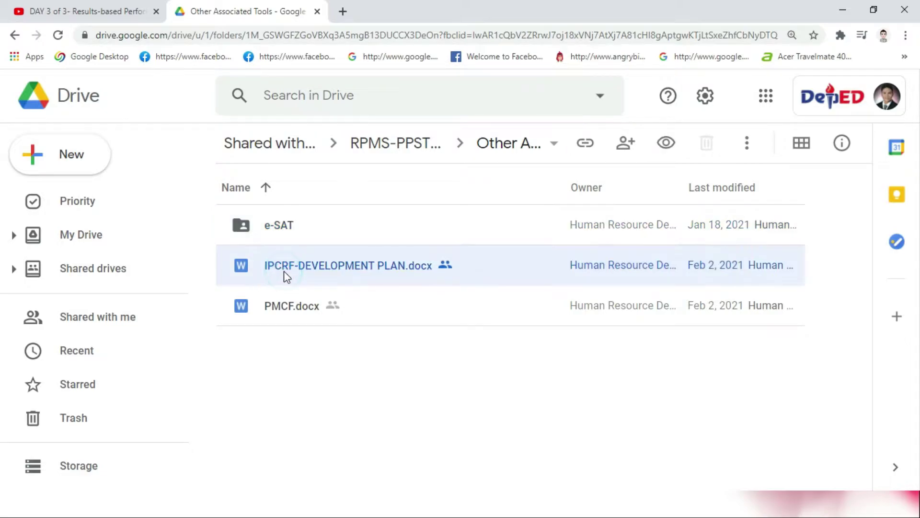
pyautogui.click(281, 308)
pyautogui.click(286, 228)
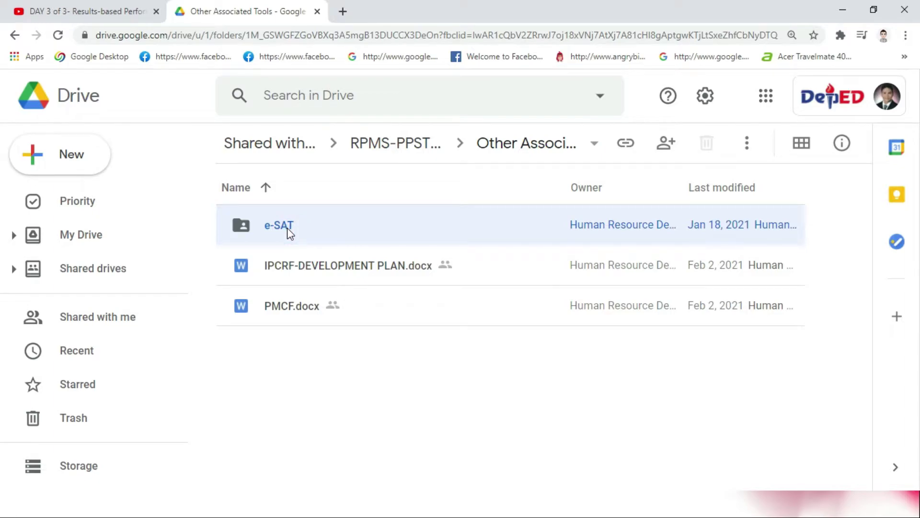
pyautogui.keyDown('ctrl'); pyautogui.click(300, 267); pyautogui.keyUp('ctrl')
pyautogui.keyDown('ctrl'); pyautogui.click(300, 307); pyautogui.keyUp('ctrl')
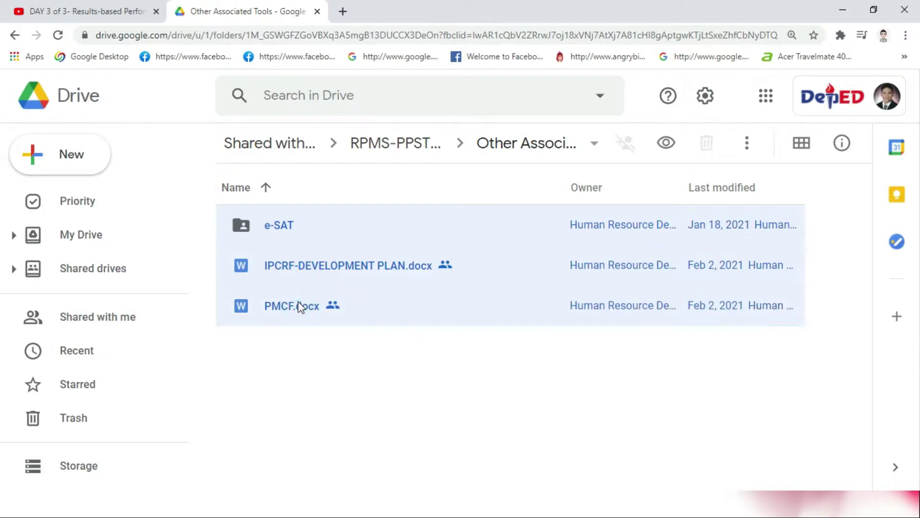
pyautogui.rightClick(300, 307)
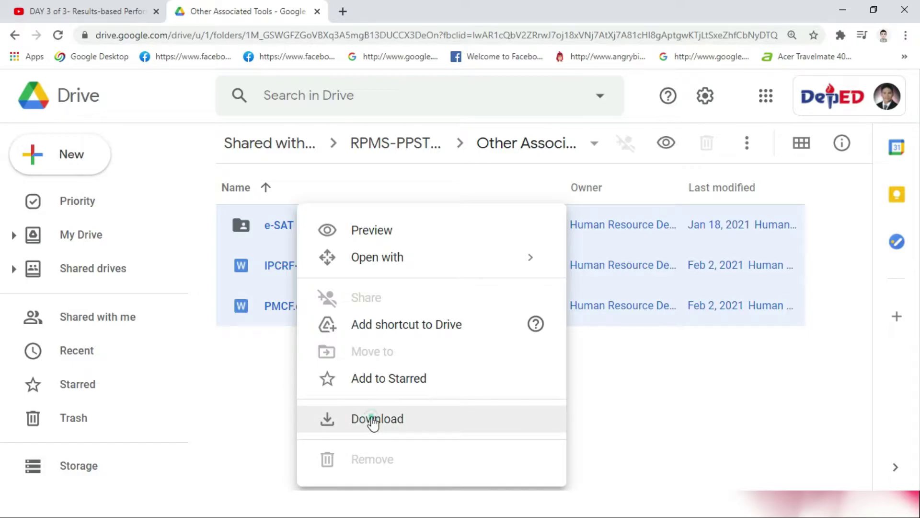
pyautogui.click(373, 420)
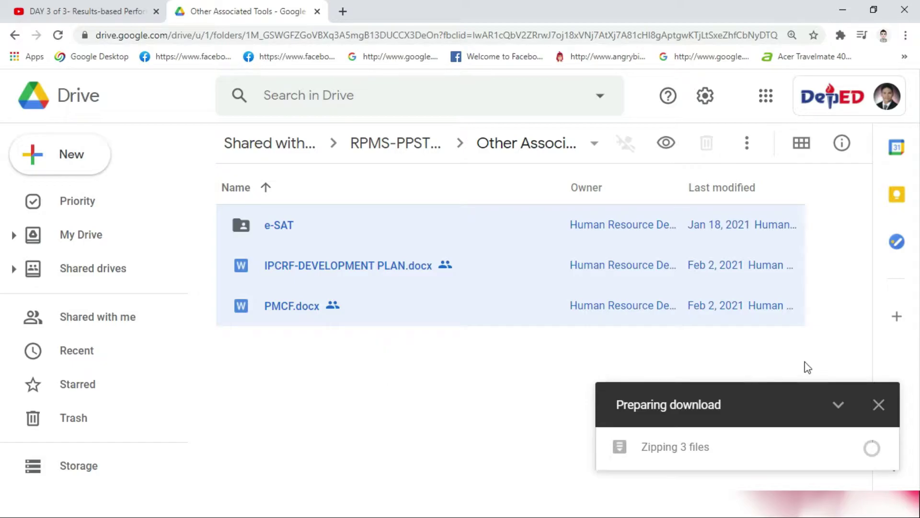
# Step: Dismiss the download notices and open the e-SAT folder
pyautogui.click(885, 404)
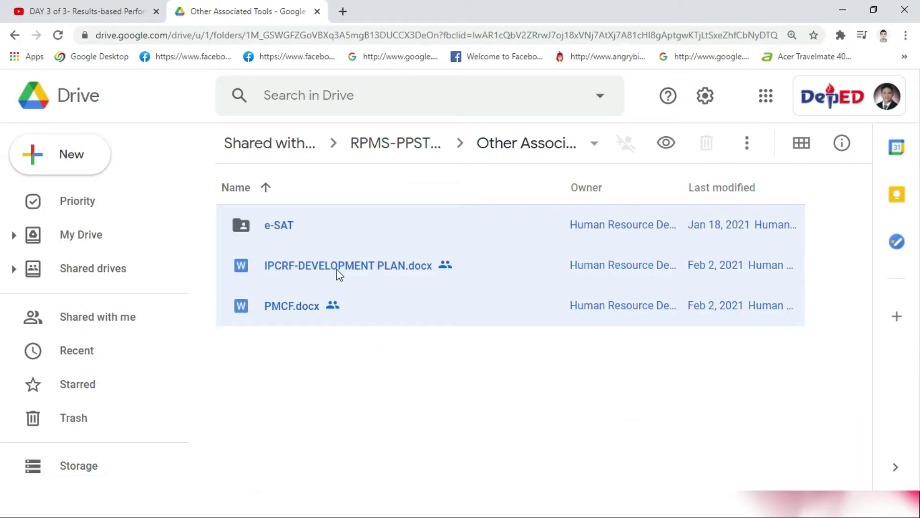
pyautogui.click(272, 229)
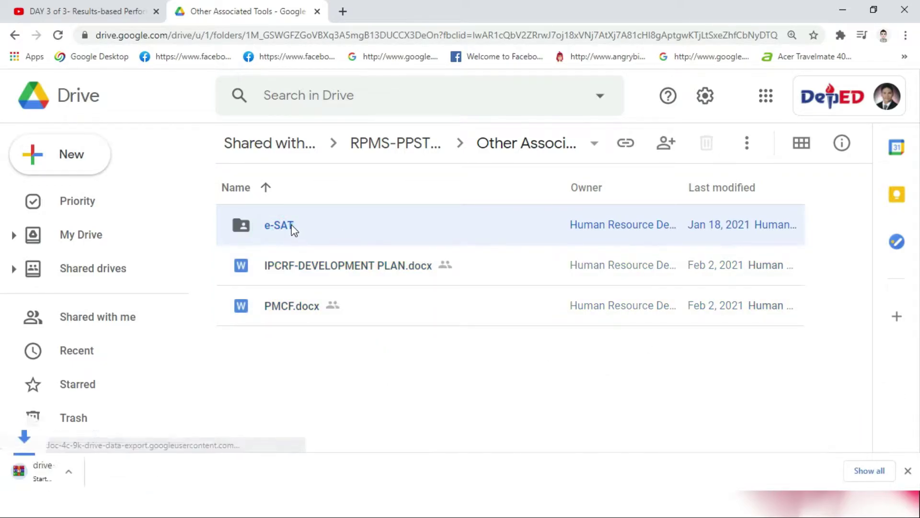
pyautogui.doubleClick(292, 229)
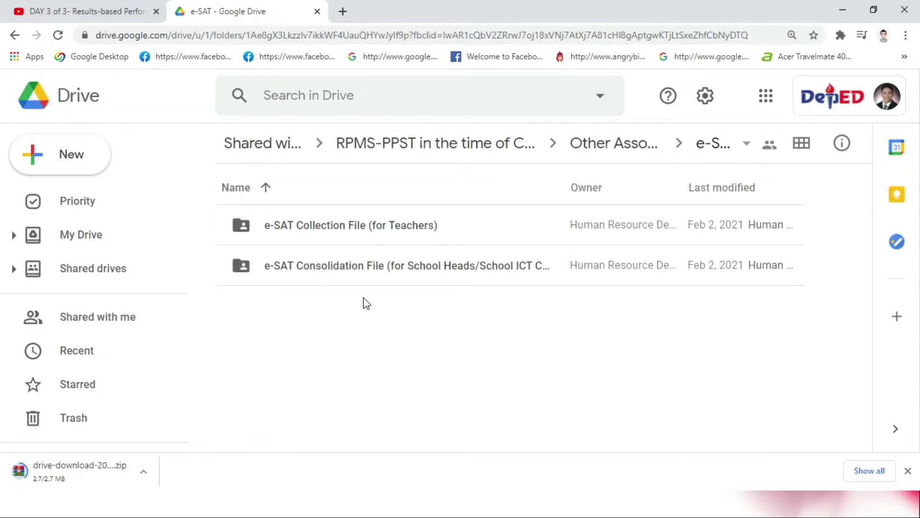
# Step: Look inside the e-SAT Collection File and e-SAT Consolidation File folders
pyautogui.click(310, 229)
pyautogui.click(321, 263)
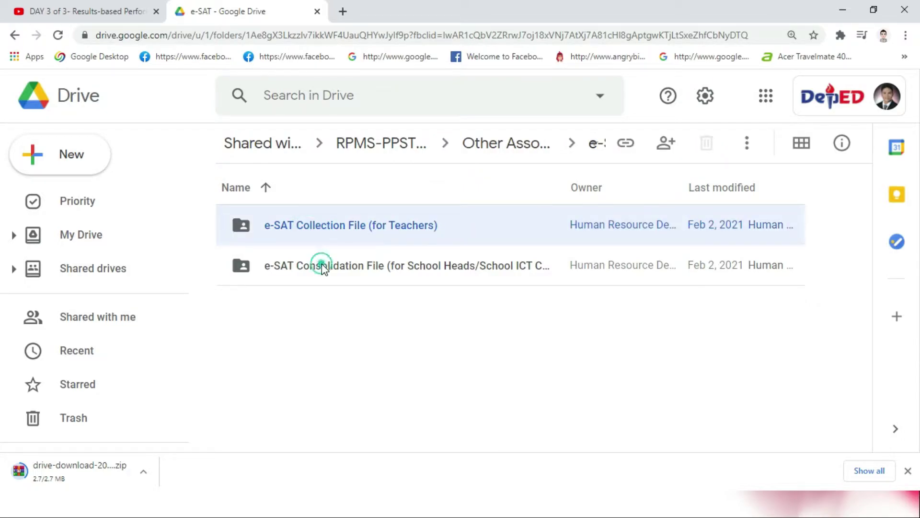
pyautogui.click(312, 230)
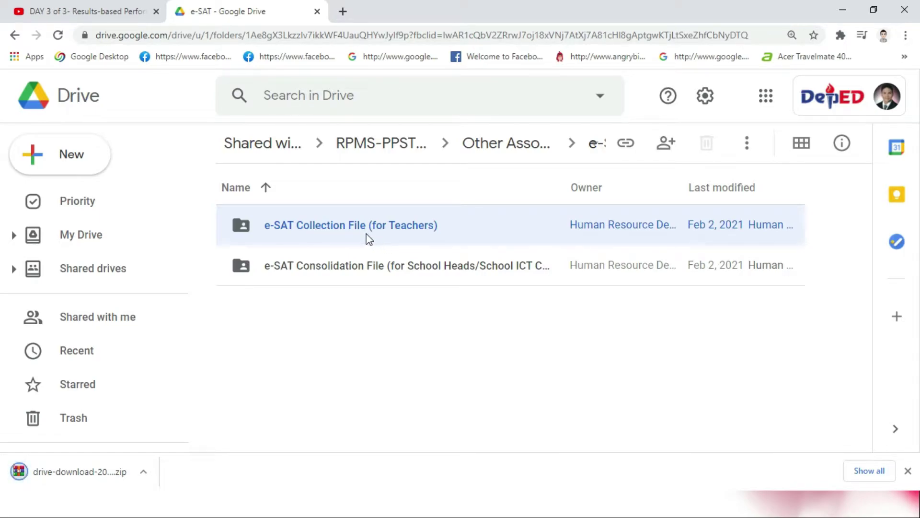
pyautogui.click(360, 273)
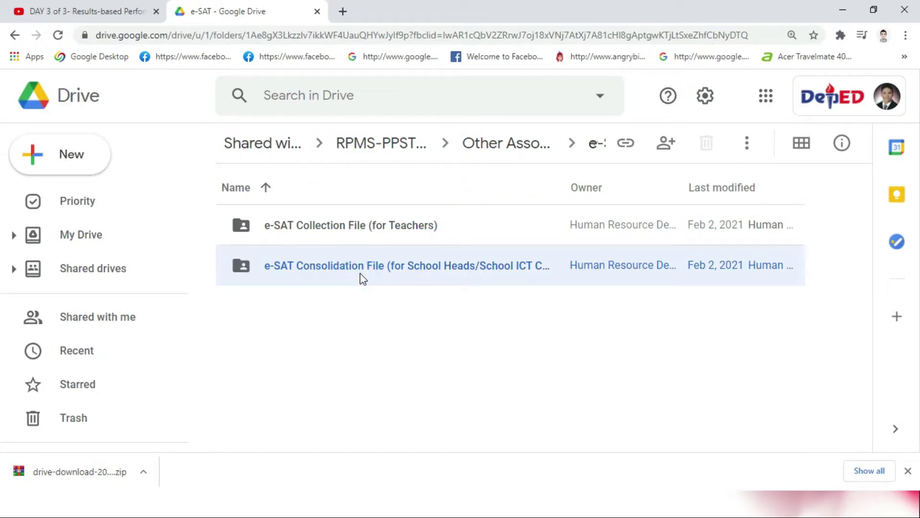
pyautogui.click(340, 242)
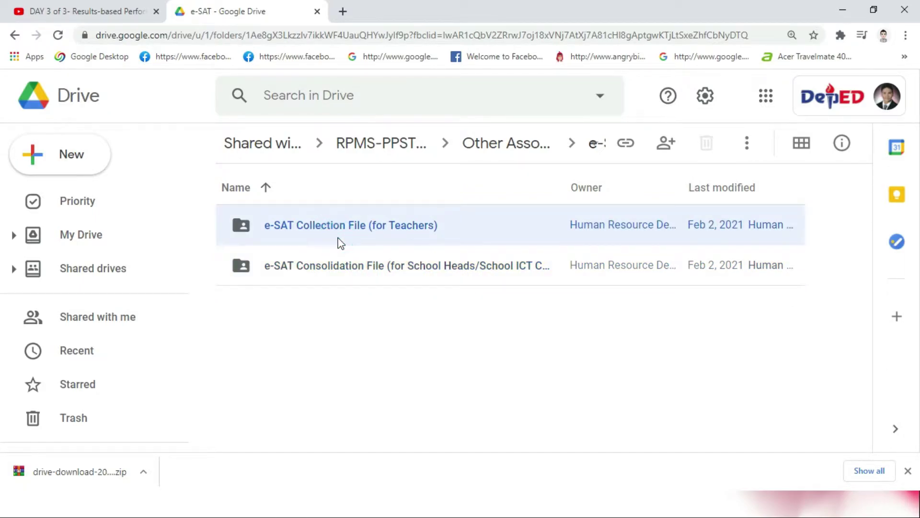
pyautogui.doubleClick(324, 233)
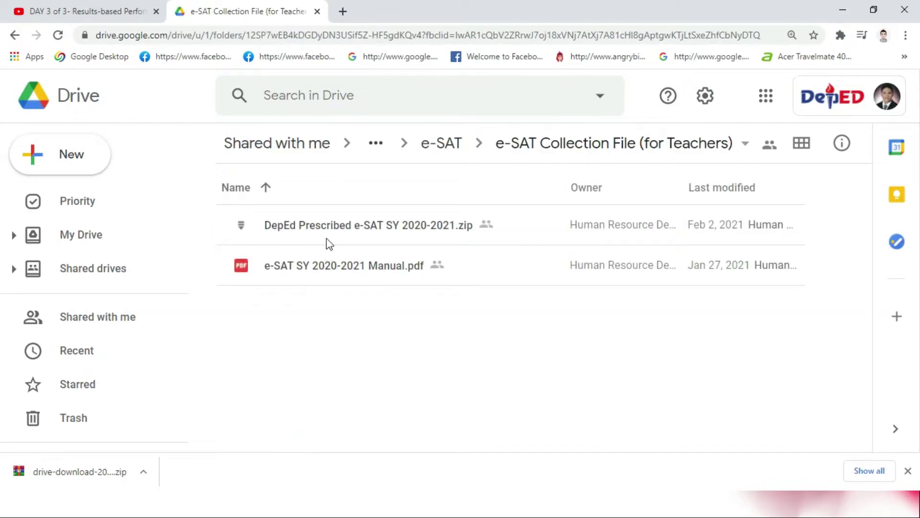
pyautogui.click(454, 145)
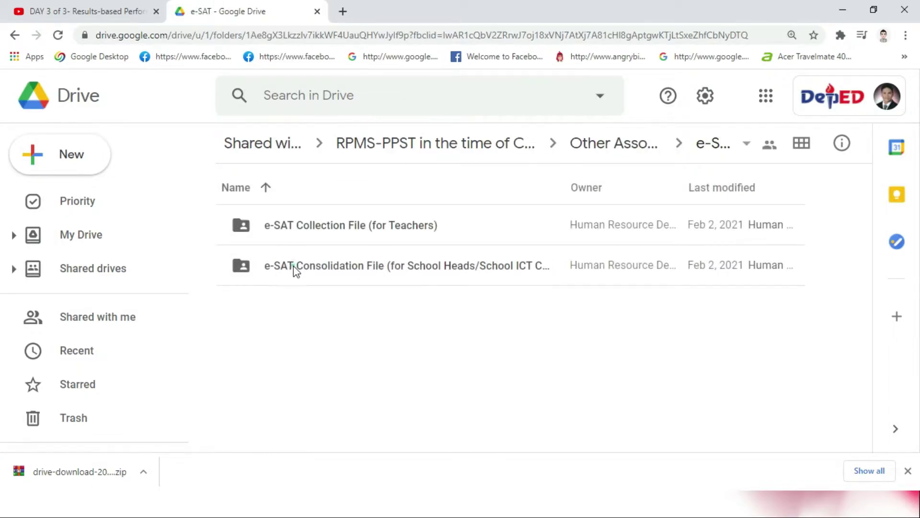
pyautogui.click(322, 270)
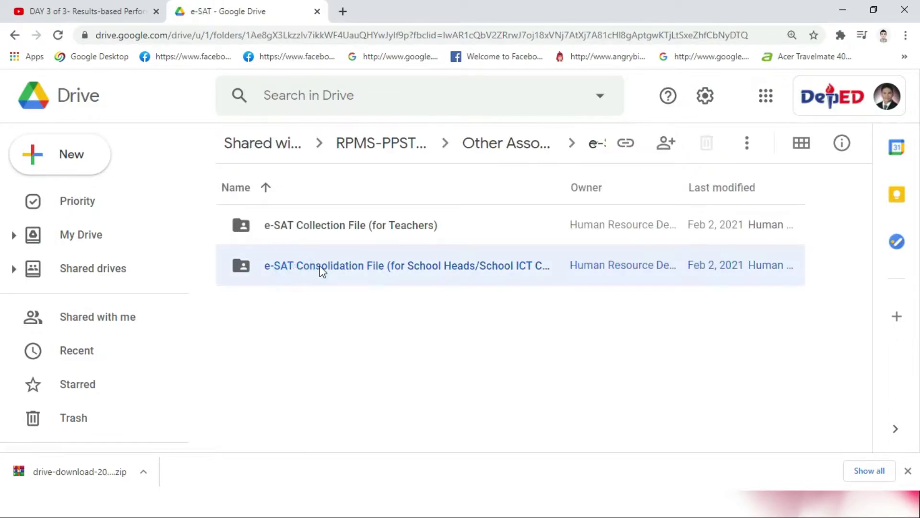
pyautogui.doubleClick(354, 271)
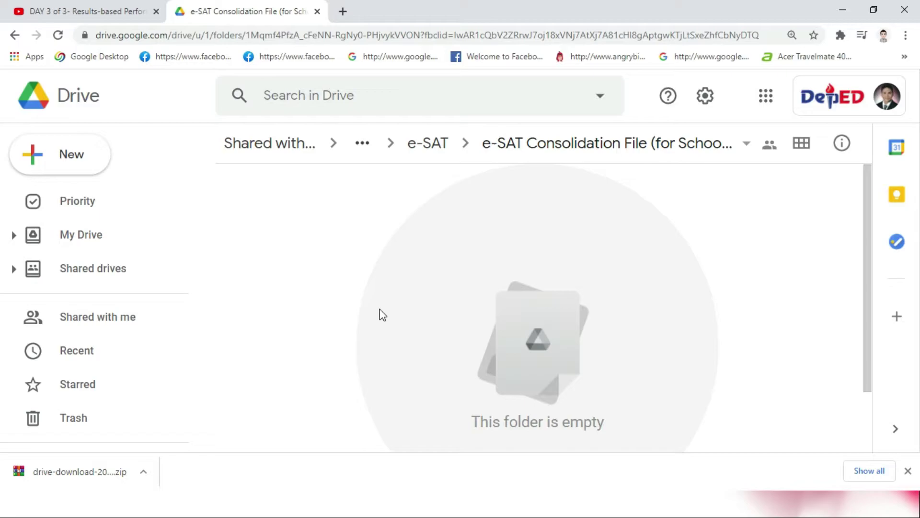
pyautogui.click(419, 143)
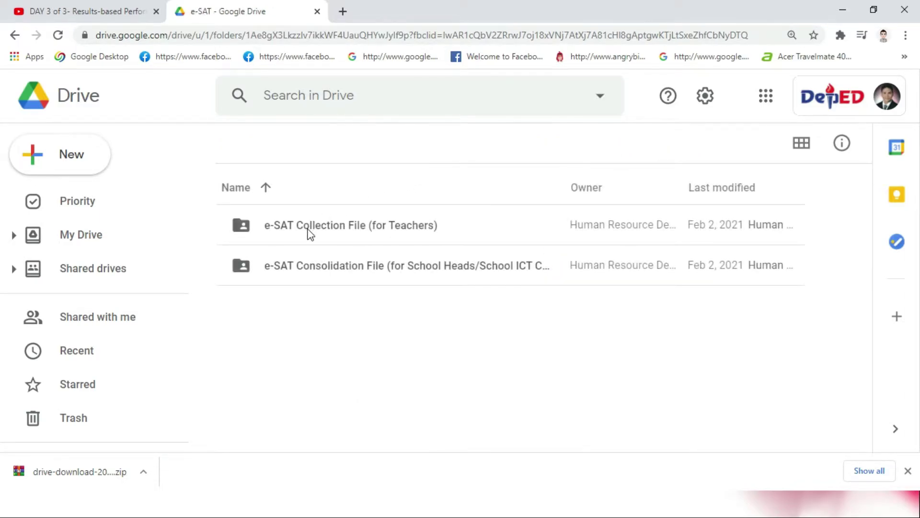
# Step: Download the e-SAT Collection File (for Teachers) folder as a zip archive
pyautogui.click(310, 232)
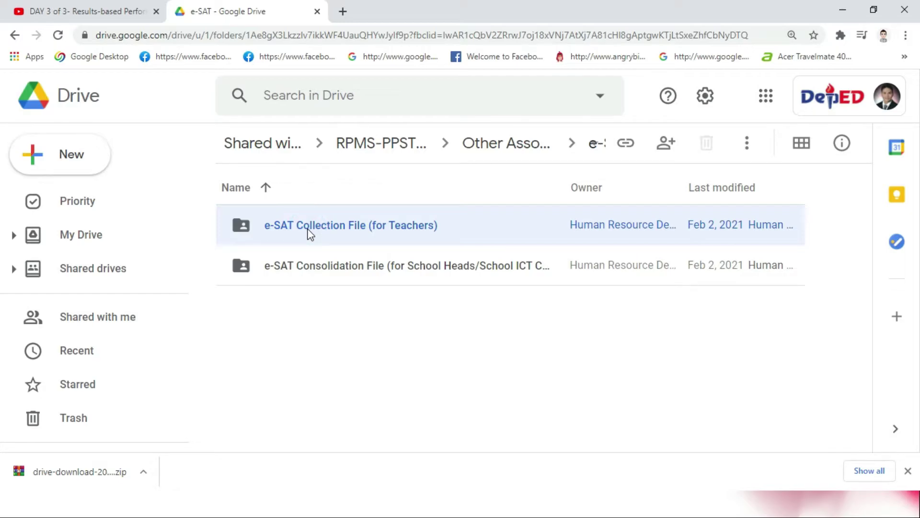
pyautogui.rightClick(310, 235)
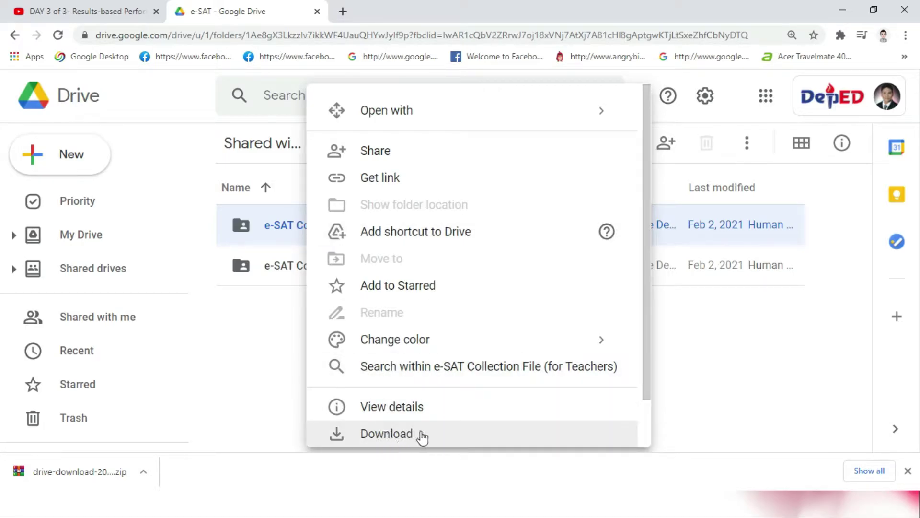
pyautogui.click(401, 437)
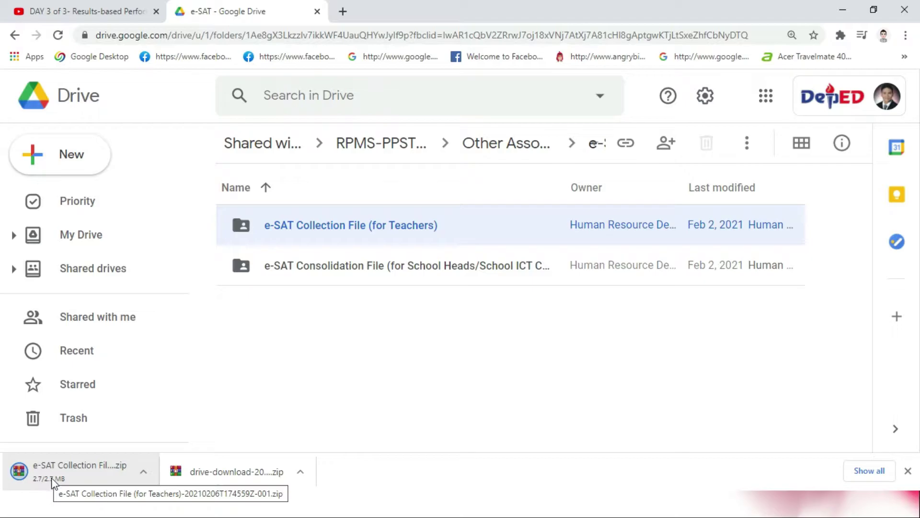
# Step: Cut the downloaded e-SAT Collection zip from Downloads and paste it onto the Desktop
pyautogui.click(146, 469)
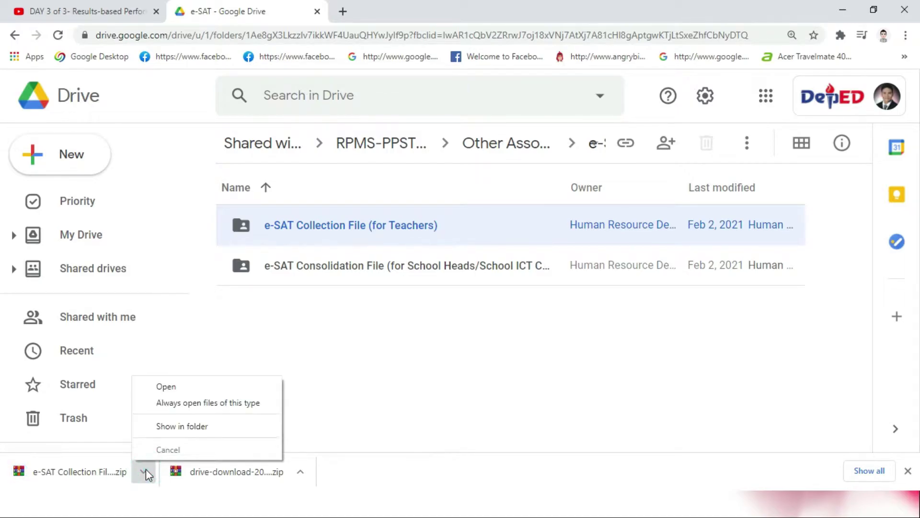
pyautogui.click(190, 429)
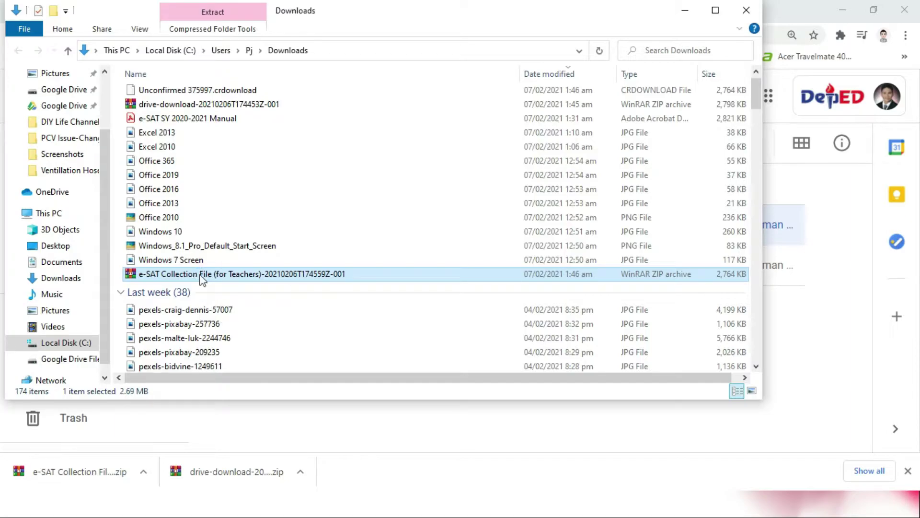
pyautogui.rightClick(201, 276)
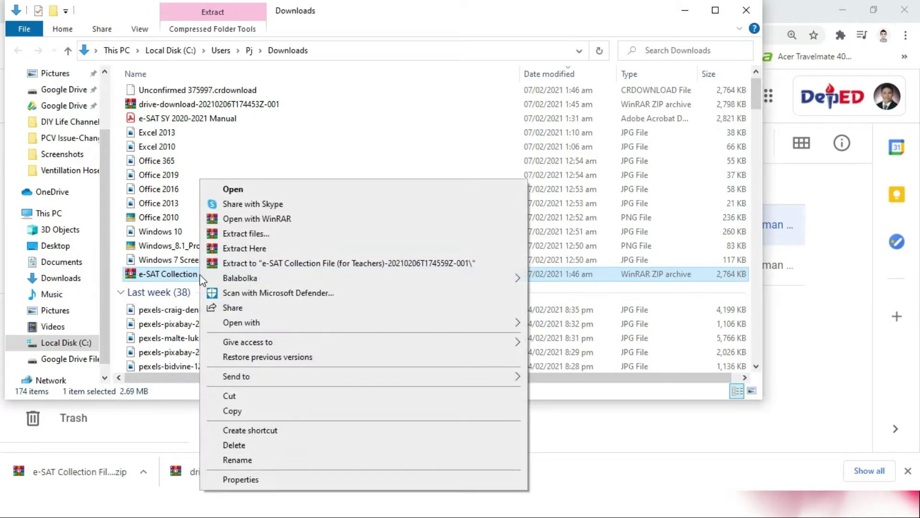
pyautogui.click(240, 395)
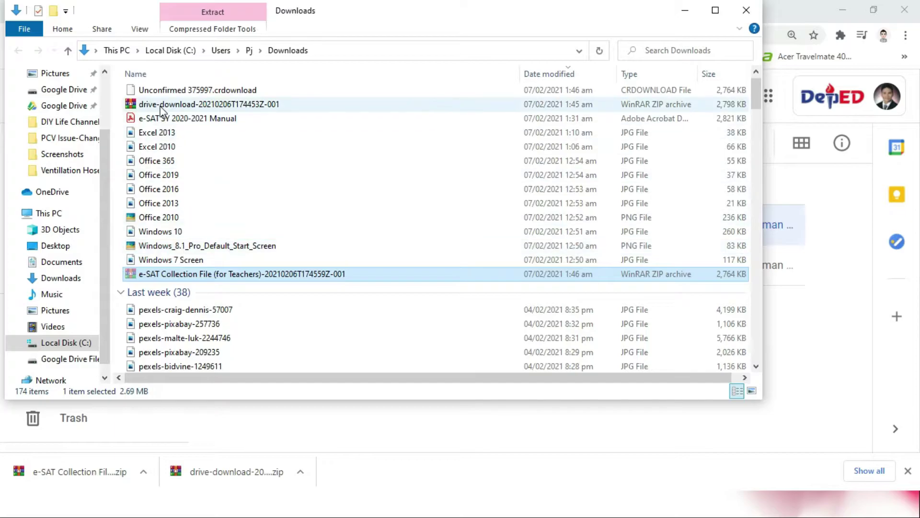
pyautogui.click(55, 246)
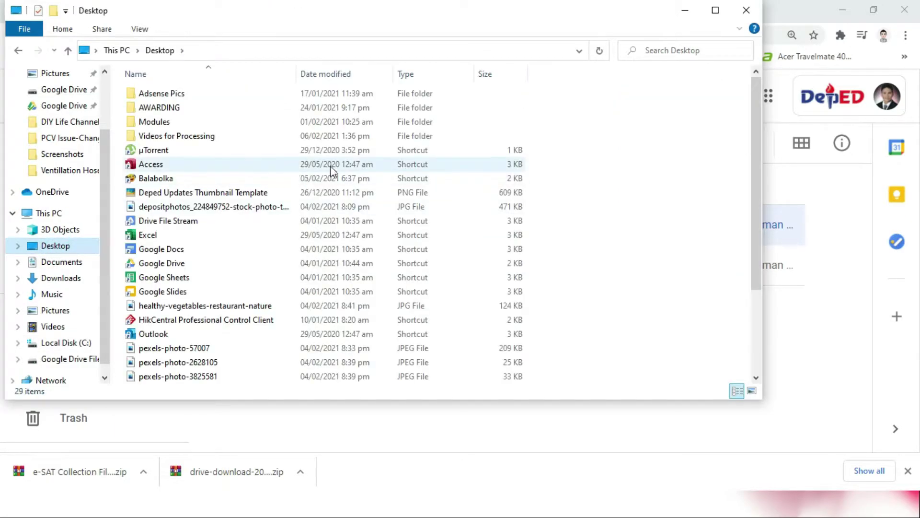
pyautogui.rightClick(600, 219)
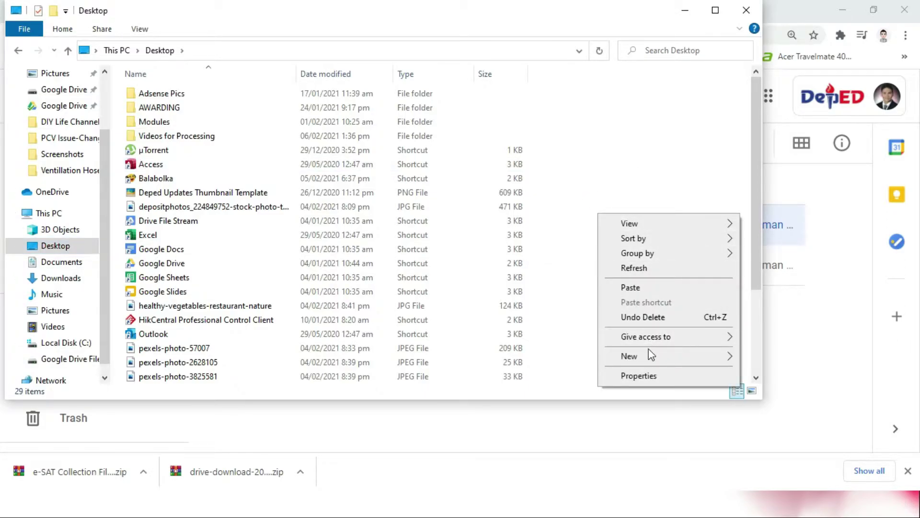
pyautogui.click(643, 288)
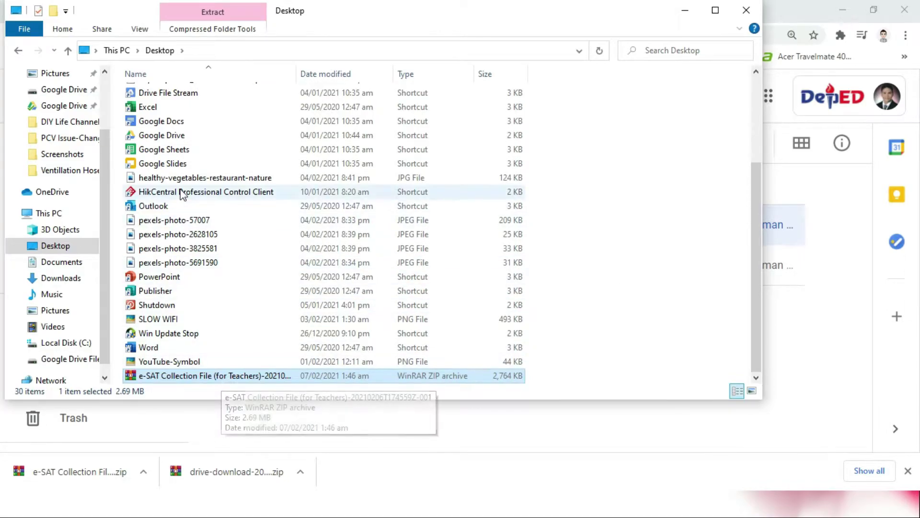
# Step: Show the desktop and refresh it so the new e-SAT Collection zip icon appears
pyautogui.click(848, 10)
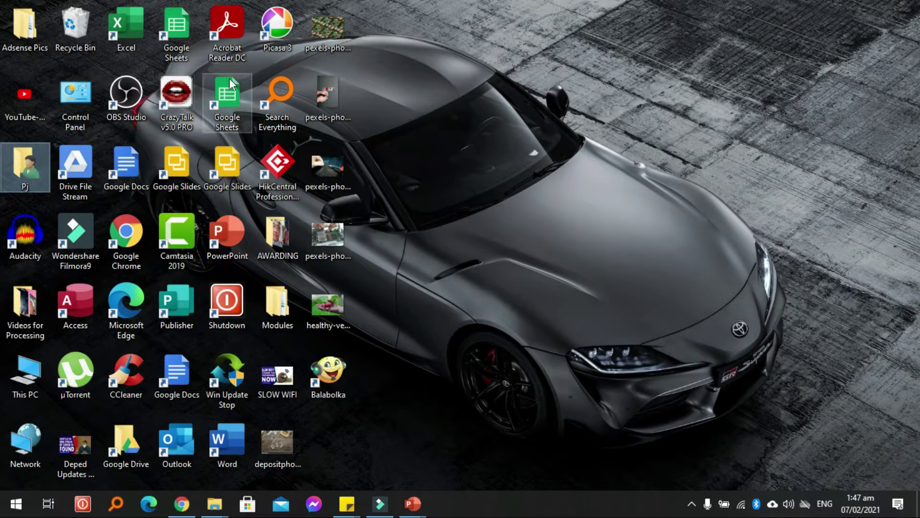
pyautogui.click(289, 301)
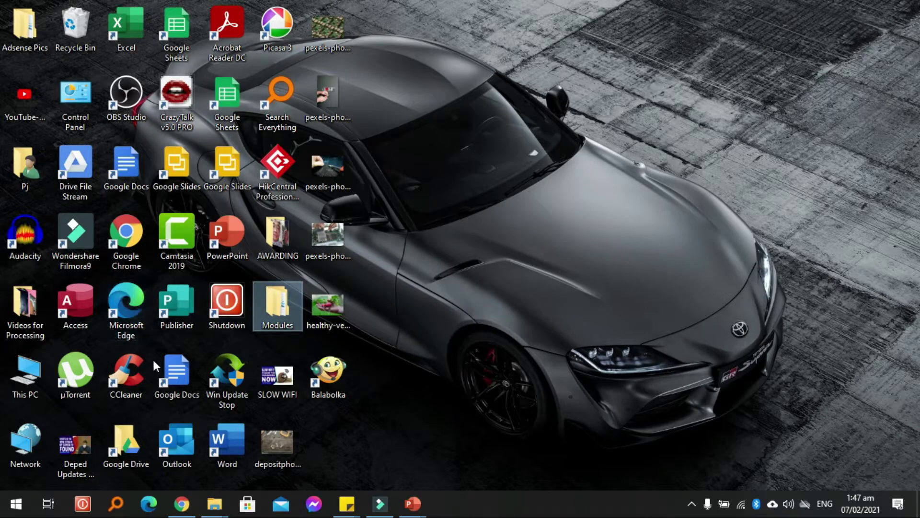
pyautogui.click(21, 309)
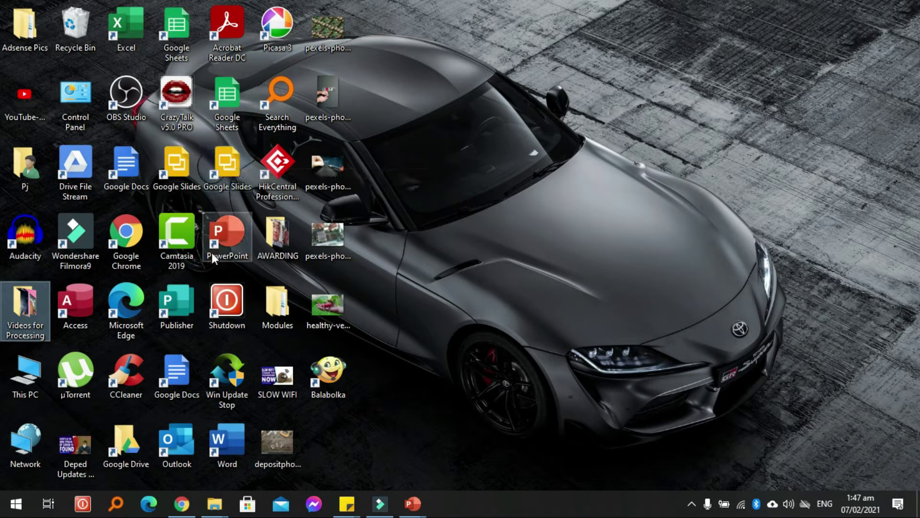
pyautogui.click(216, 290)
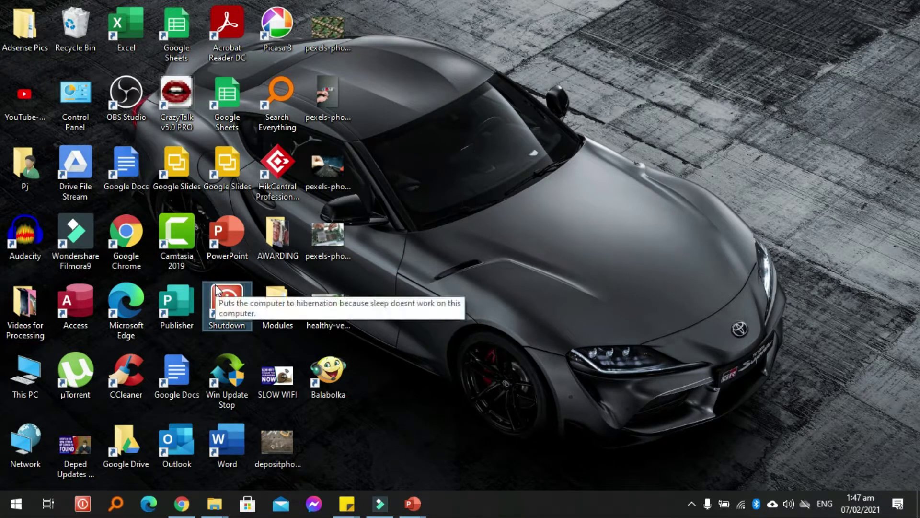
pyautogui.press('e')
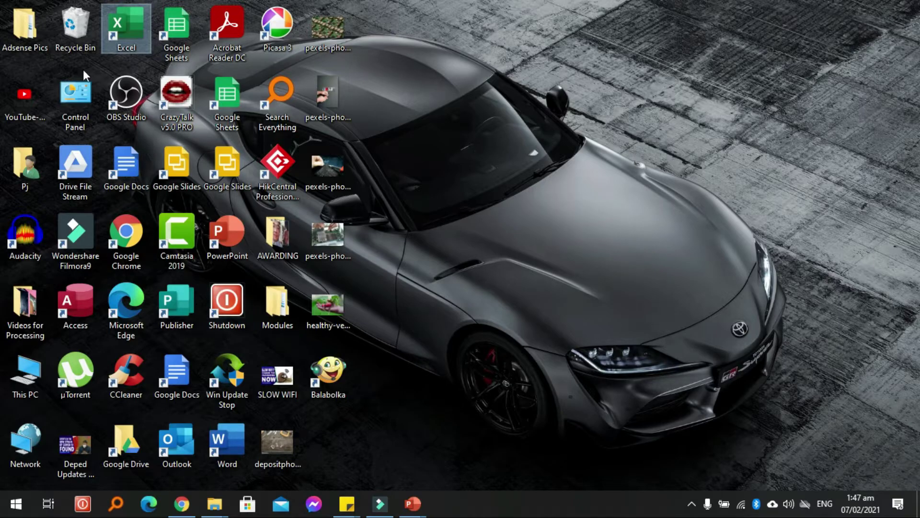
pyautogui.rightClick(431, 224)
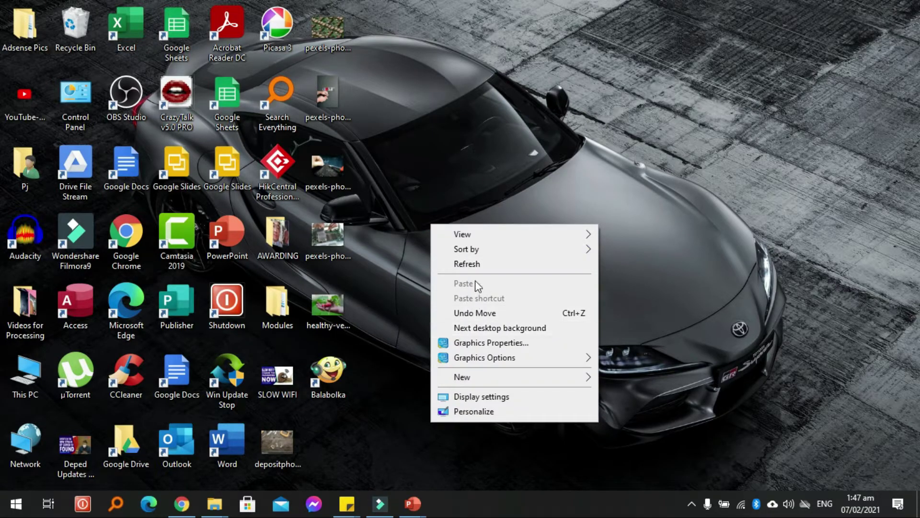
pyautogui.click(476, 264)
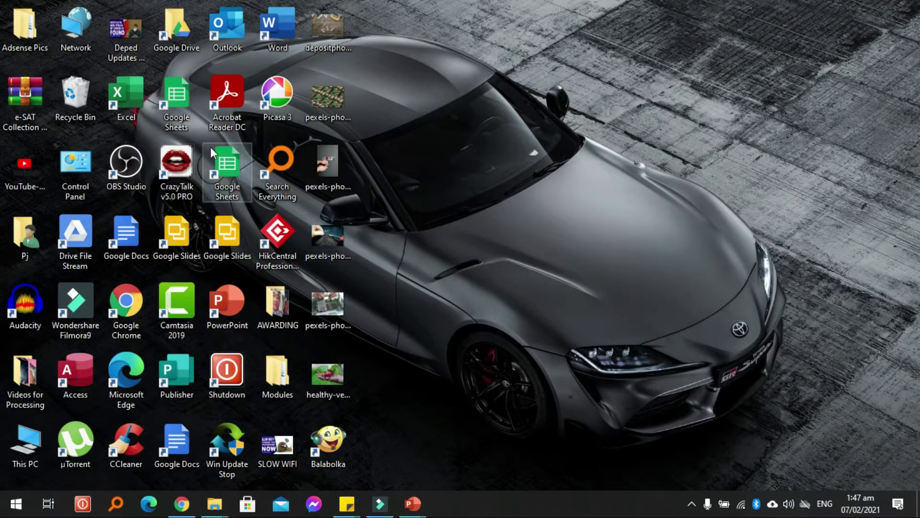
pyautogui.doubleClick(25, 125)
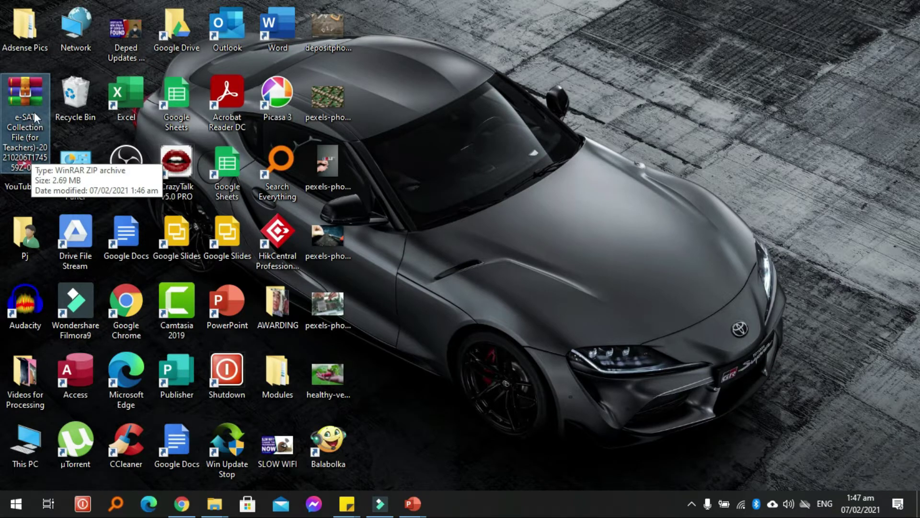
# Step: Turn off Auto arrange icons and drag the e-SAT zip to the desktop's top-right corner
pyautogui.rightClick(451, 142)
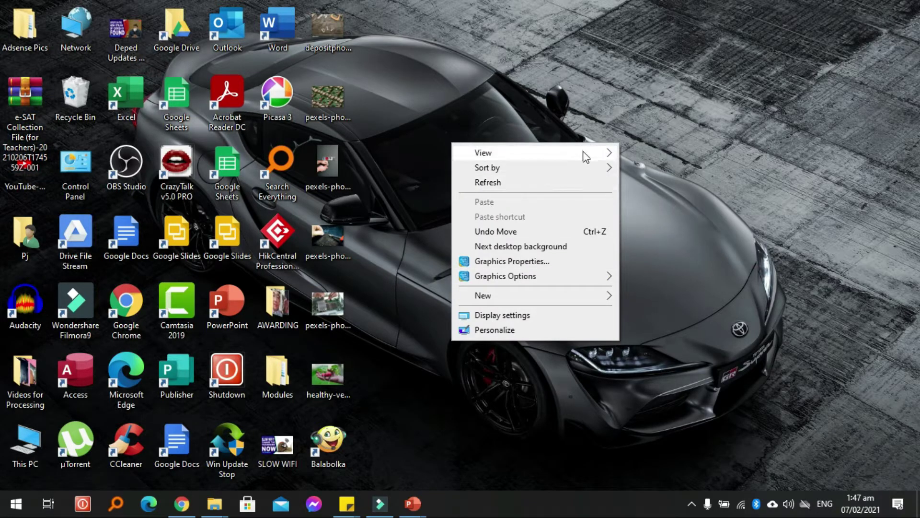
pyautogui.moveTo(584, 153)
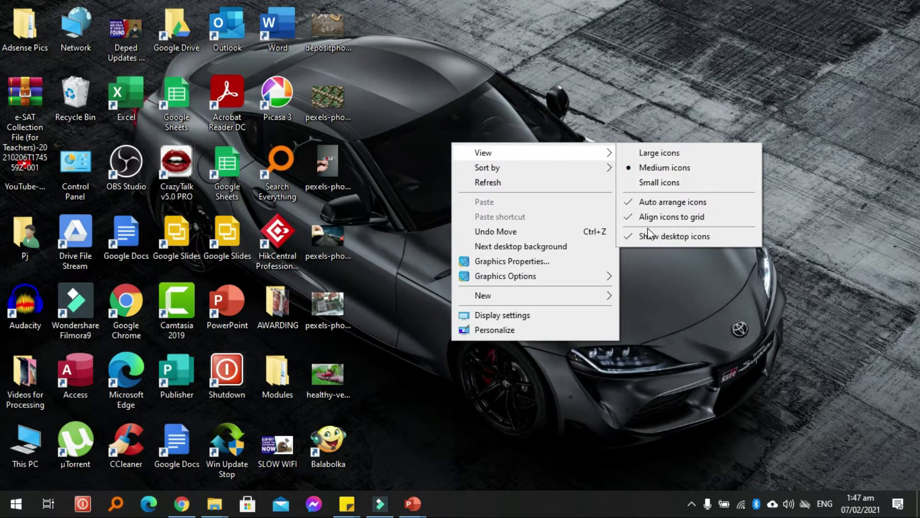
pyautogui.click(647, 209)
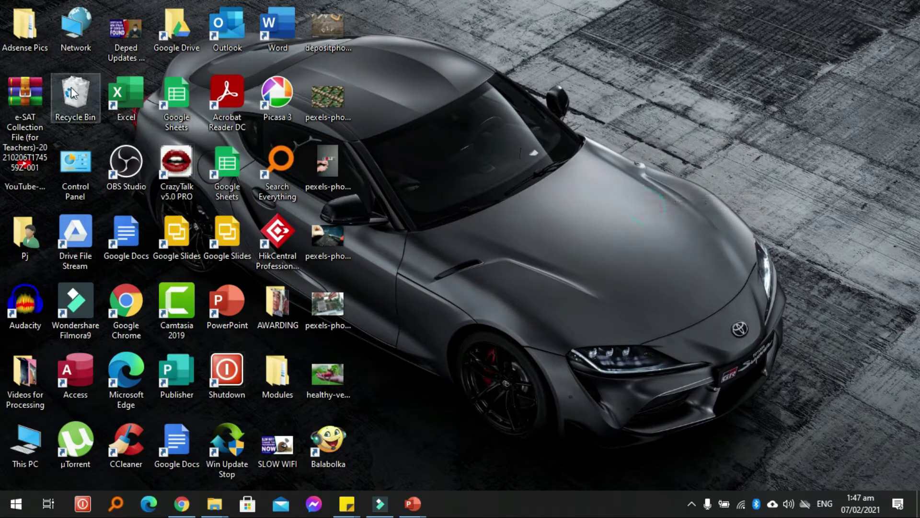
pyautogui.moveTo(25, 95); pyautogui.dragTo(801, 77)
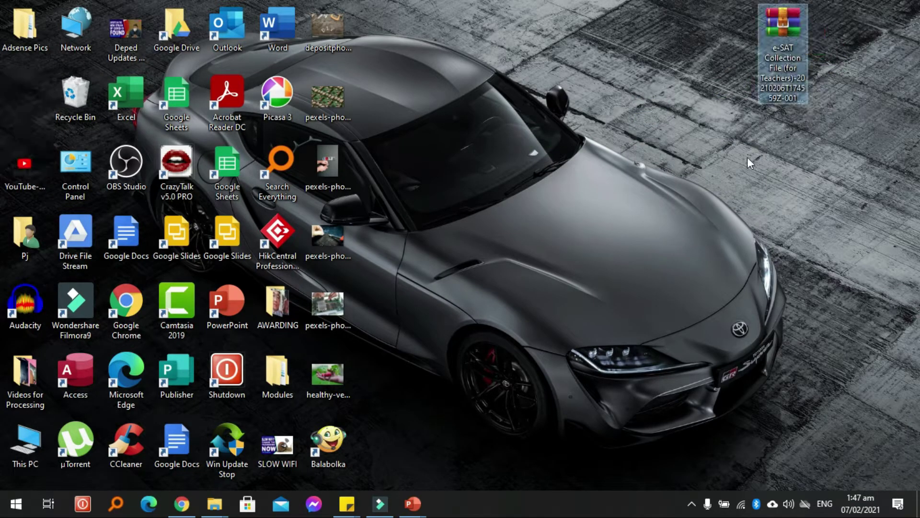
pyautogui.moveTo(786, 42); pyautogui.dragTo(847, 50)
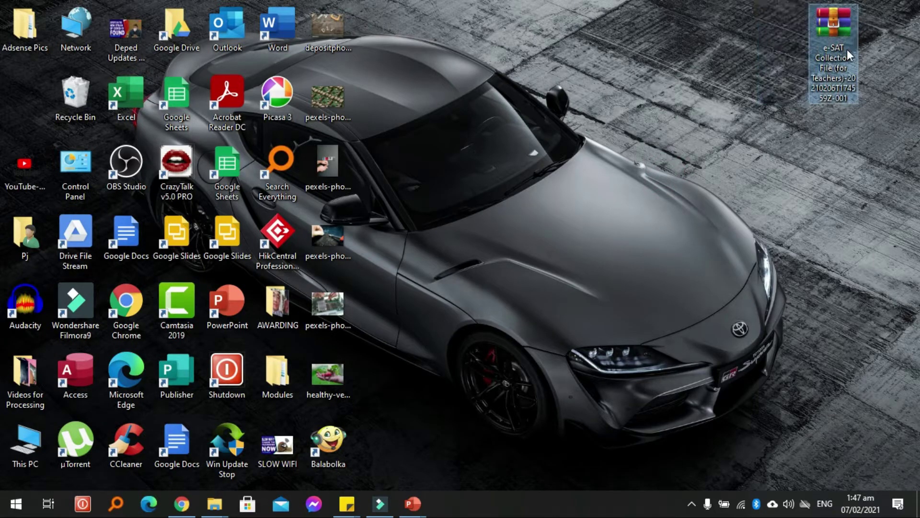
pyautogui.click(786, 106)
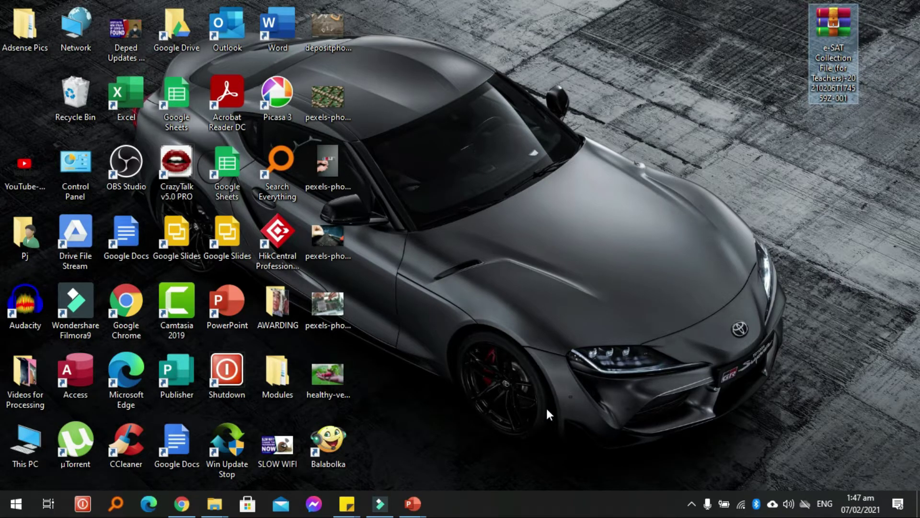
pyautogui.moveTo(418, 513)
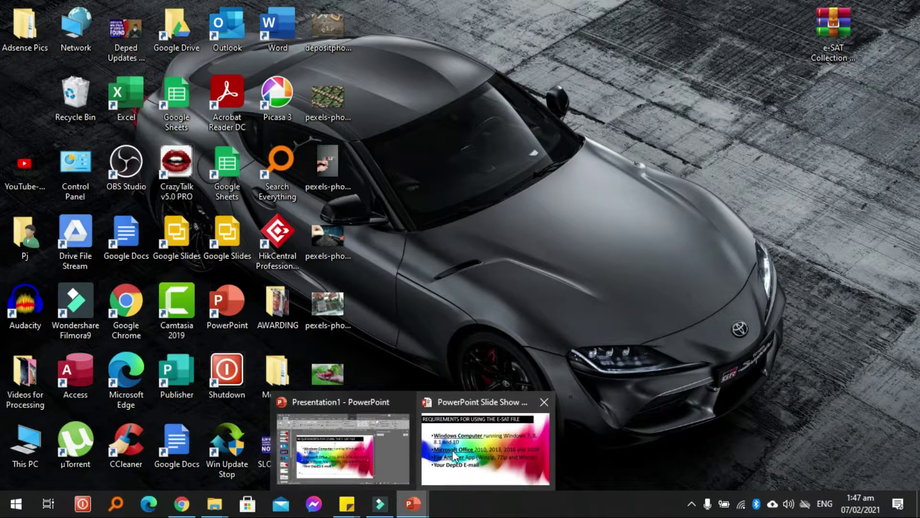
pyautogui.click(452, 450)
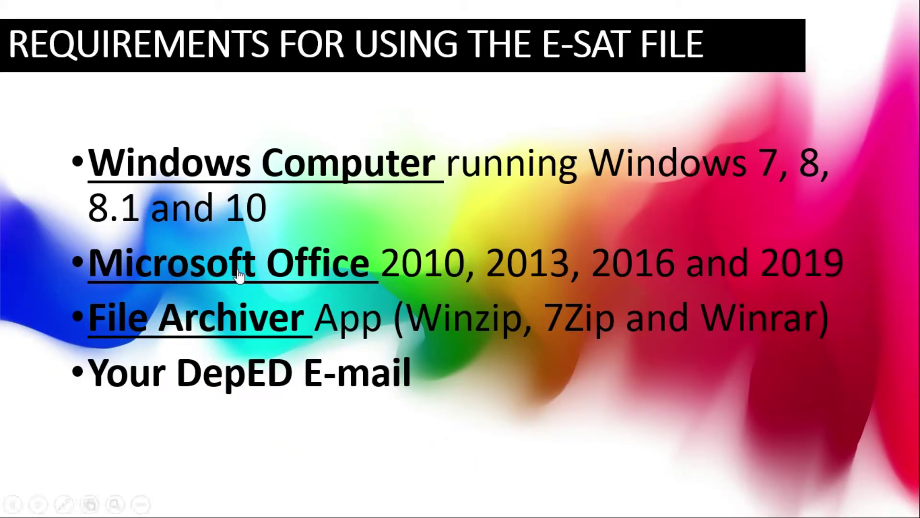
pyautogui.click(238, 319)
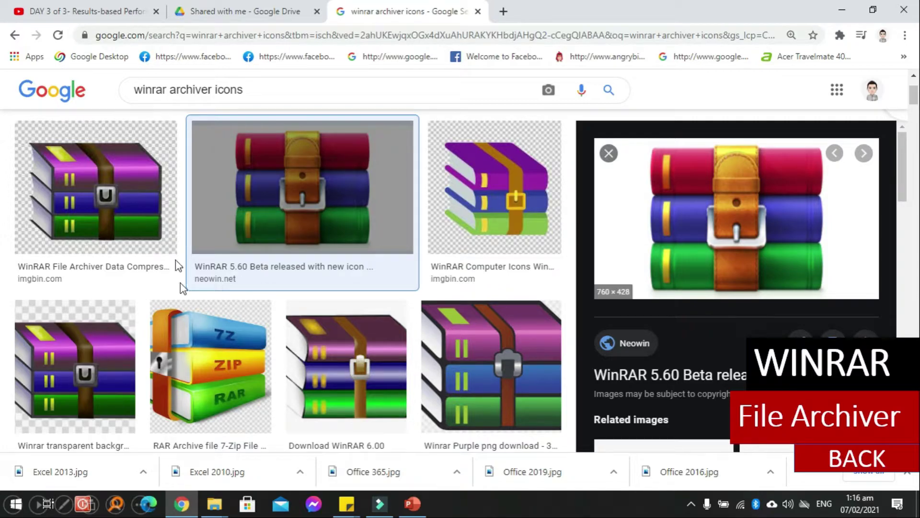
pyautogui.hotkey('alt', 'Tab')
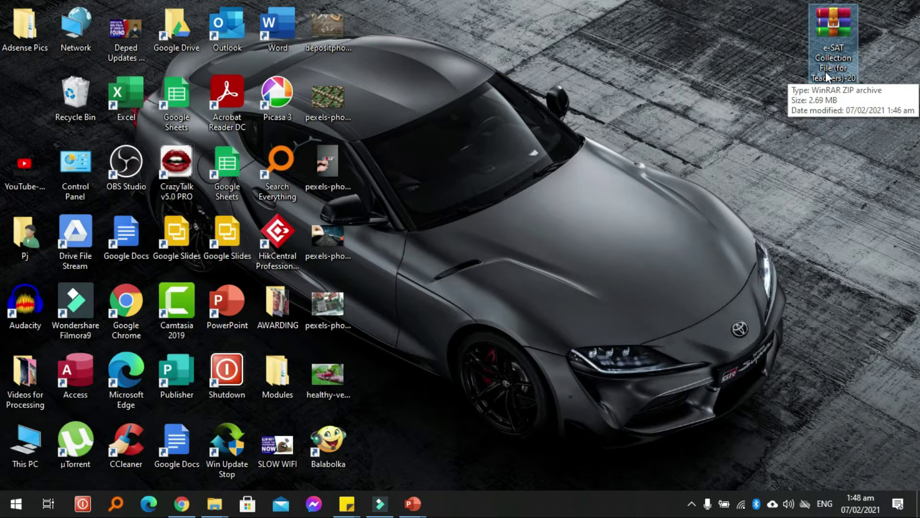
# Step: Extract the zip into an 'e-SAT Collection File (for Teachers)' folder and drag it beneath the zip
pyautogui.rightClick(826, 75)
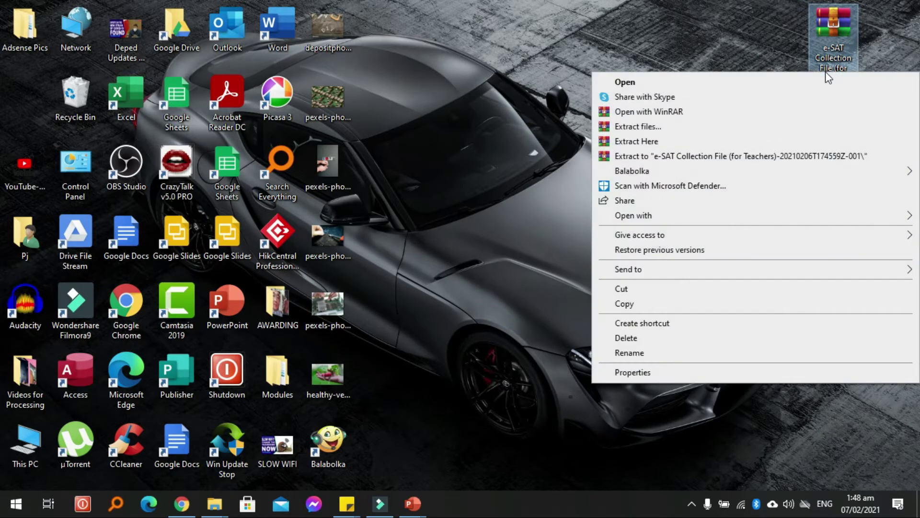
pyautogui.click(714, 159)
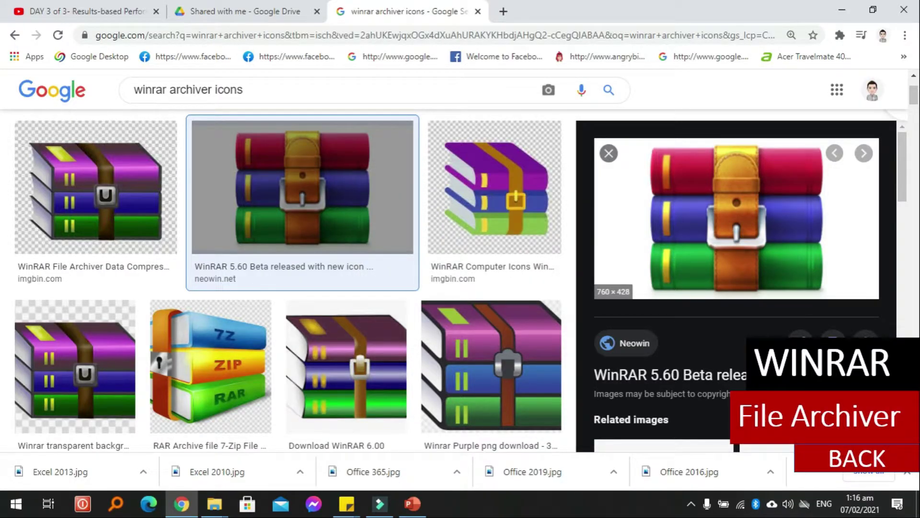
pyautogui.click(843, 11)
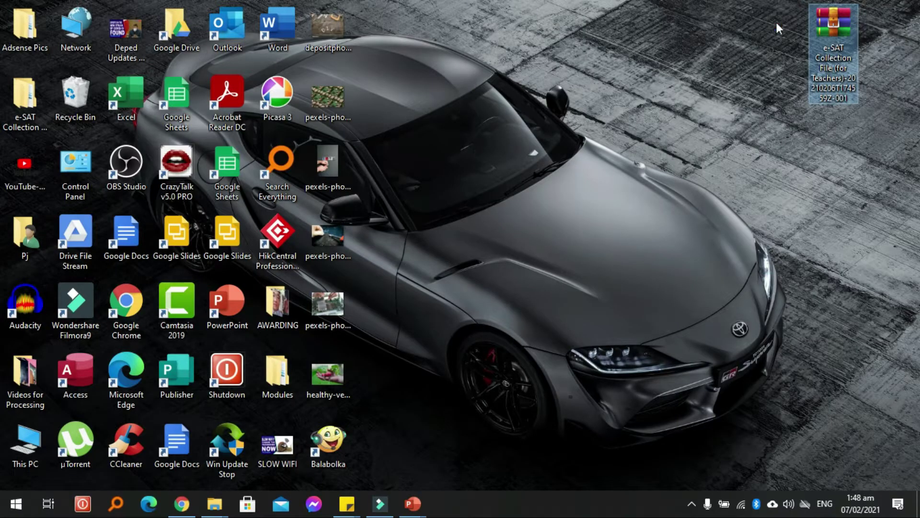
pyautogui.click(20, 109)
pyautogui.moveTo(21, 109); pyautogui.dragTo(834, 105)
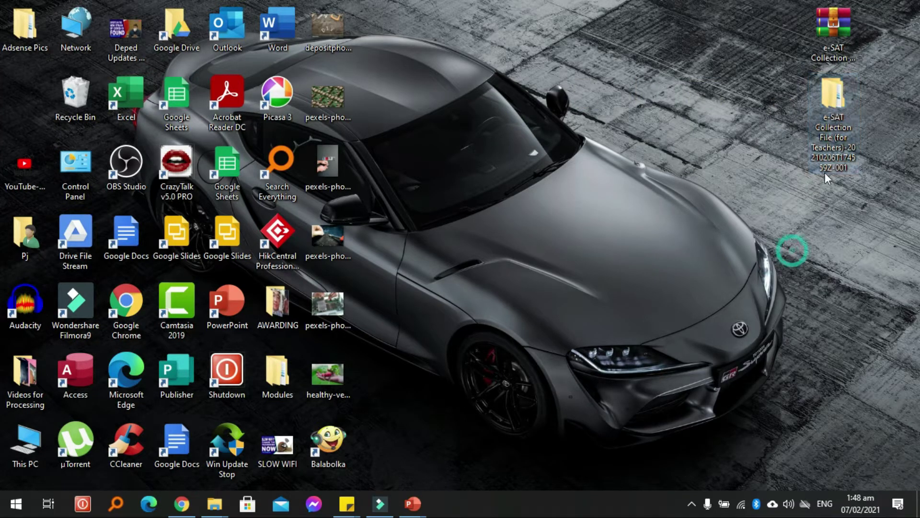
# Step: Maximize File Explorer and open the e-SAT Collection File (for Teachers) folder
pyautogui.doubleClick(832, 137)
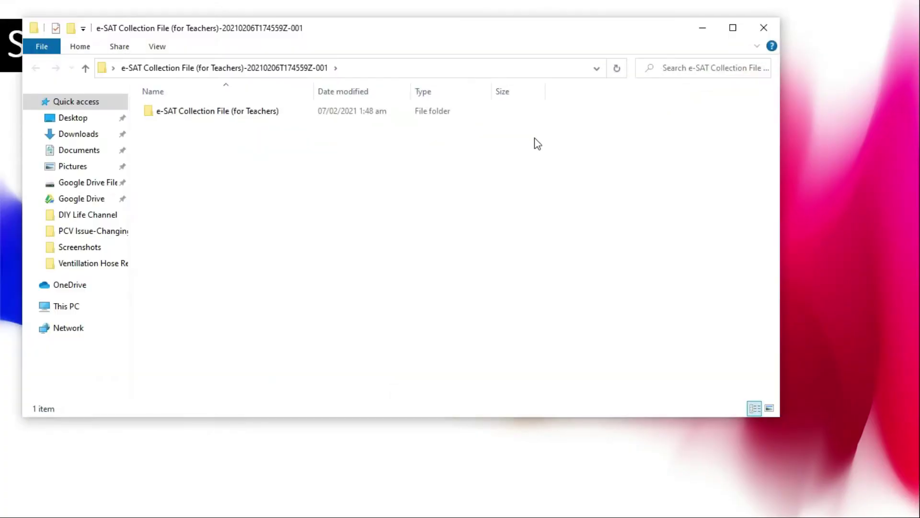
pyautogui.click(265, 118)
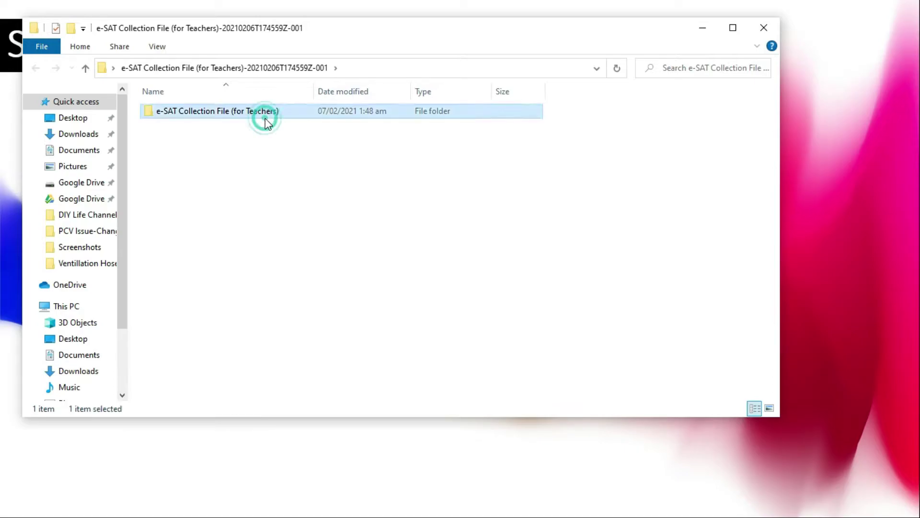
pyautogui.click(741, 29)
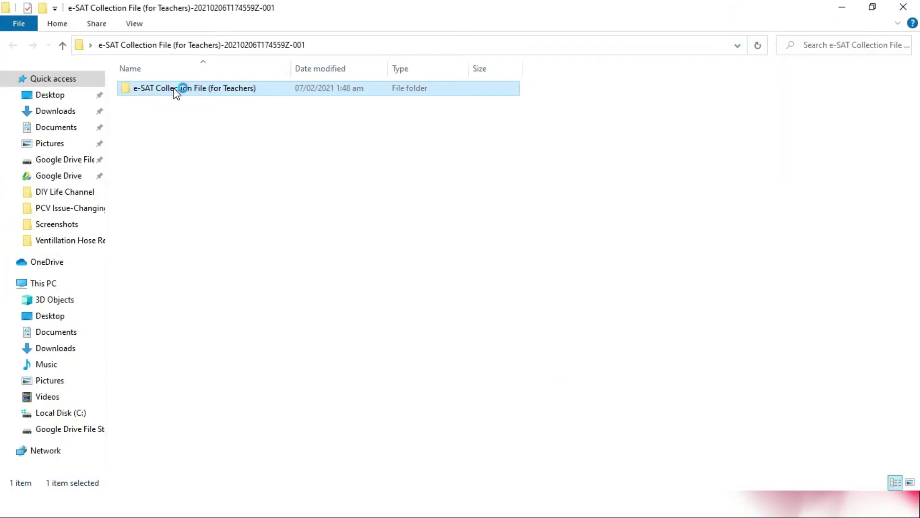
pyautogui.doubleClick(177, 91)
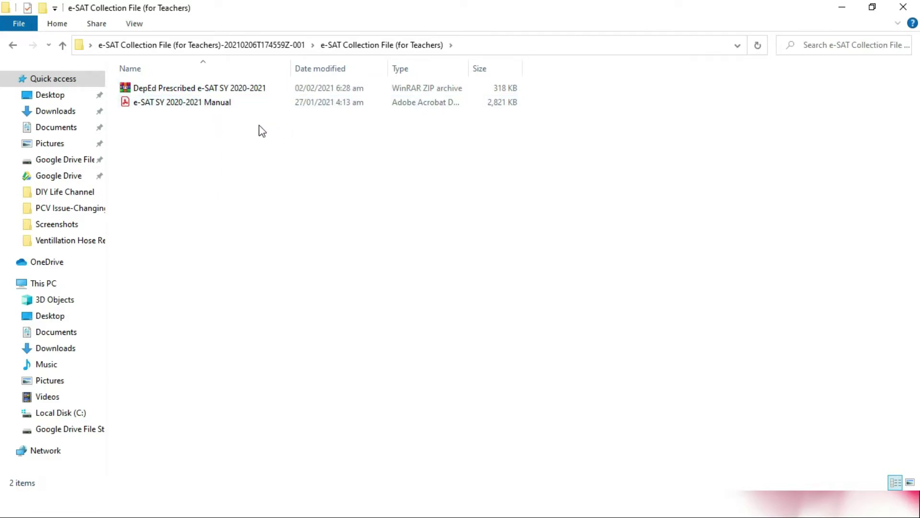
# Step: Copy the DepEd e-SAT ZIP and the e-SAT SY 2020-2021 Manual PDF, leaving the ZIP selected
pyautogui.moveTo(272, 137); pyautogui.dragTo(166, 70)
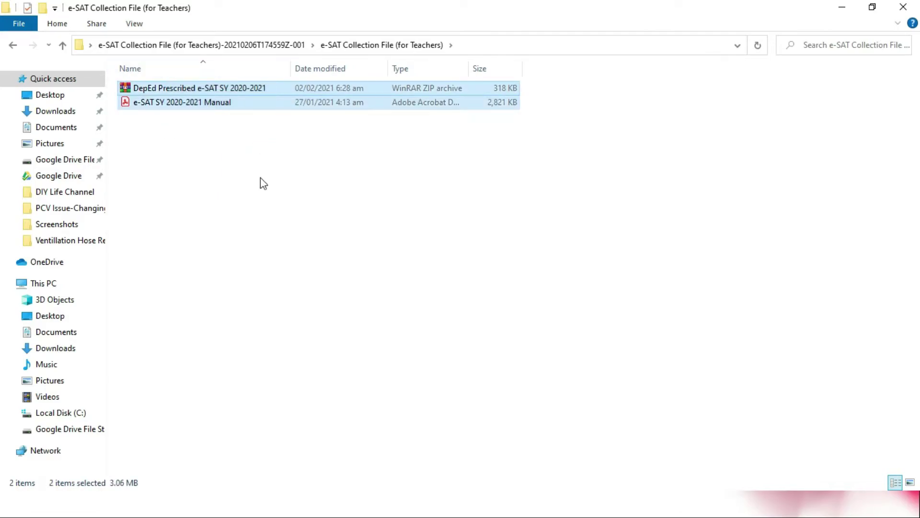
pyautogui.click(268, 163)
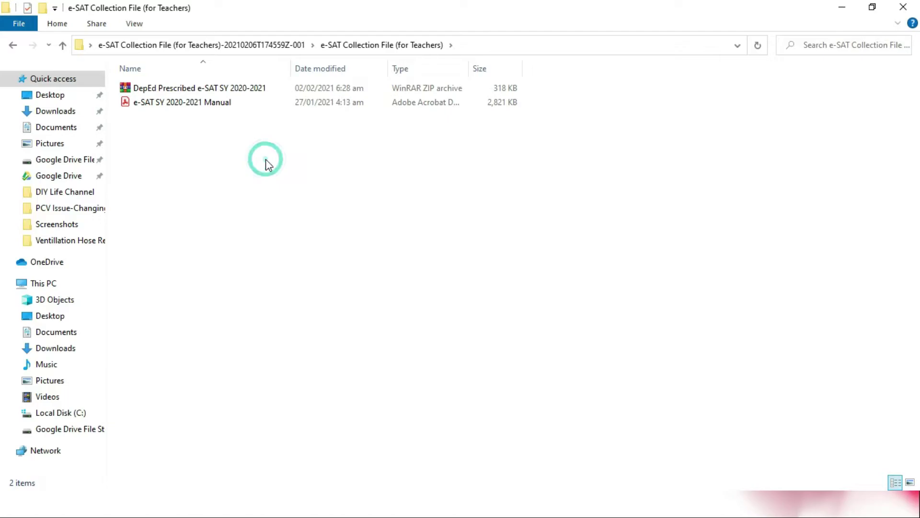
pyautogui.click(186, 87)
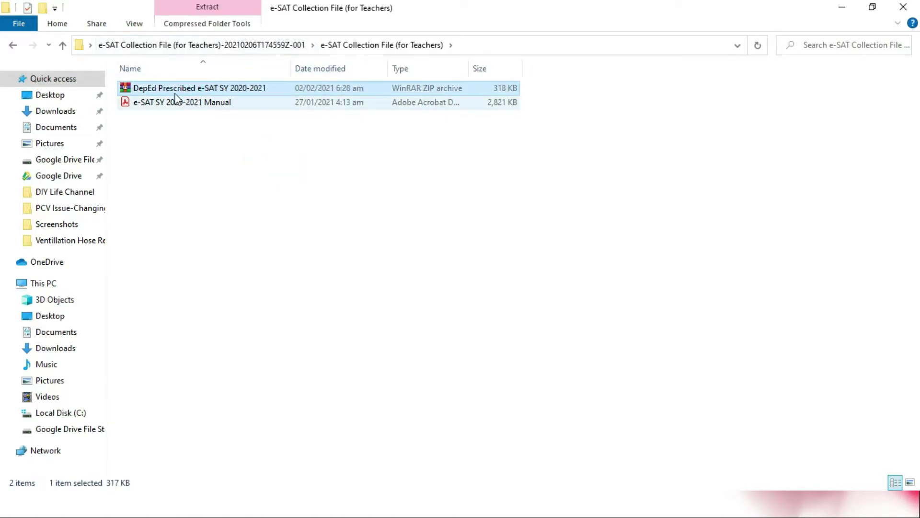
pyautogui.click(240, 139)
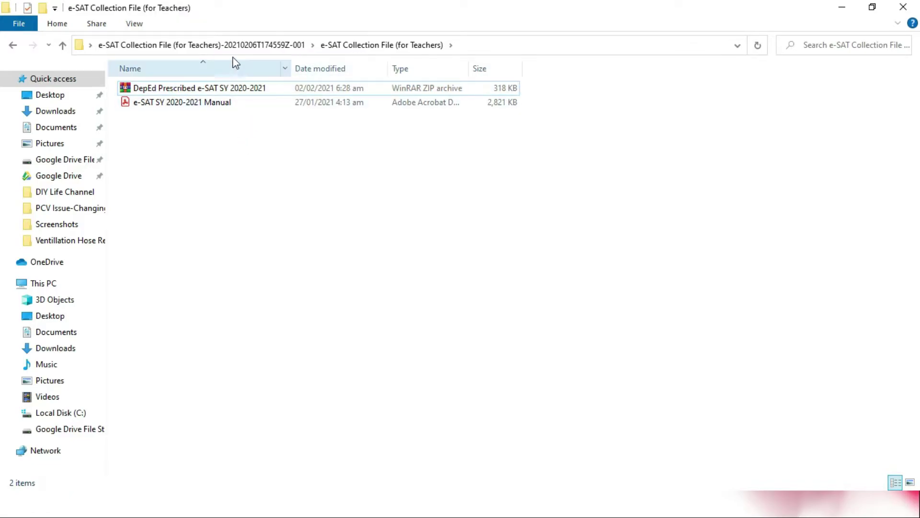
pyautogui.moveTo(254, 127); pyautogui.dragTo(144, 84)
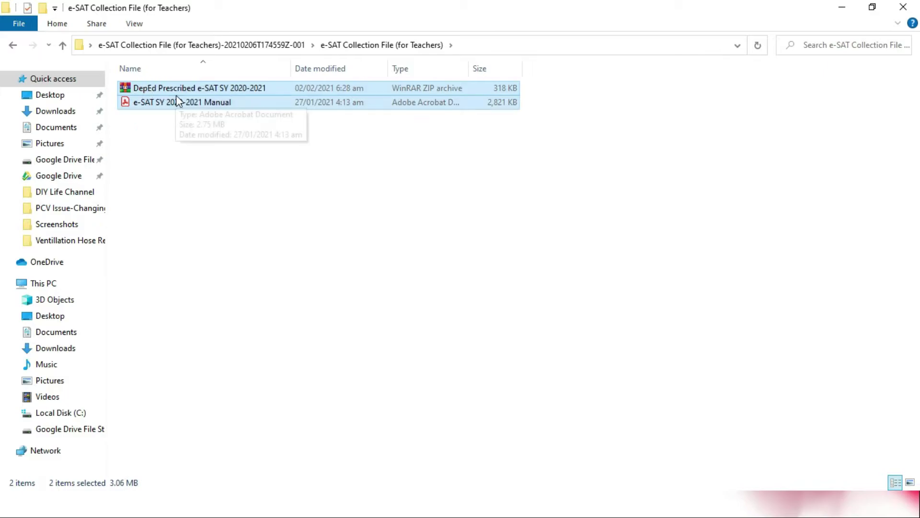
pyautogui.rightClick(187, 89)
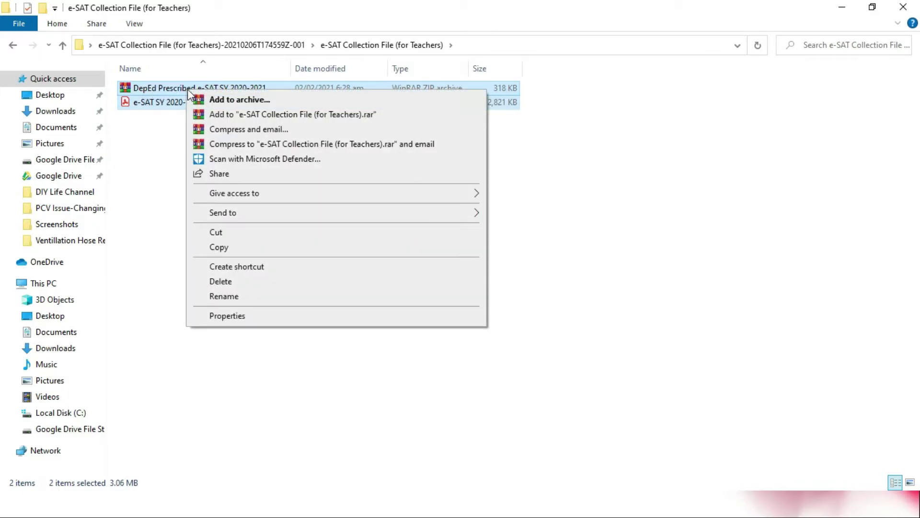
pyautogui.click(230, 247)
pyautogui.click(230, 243)
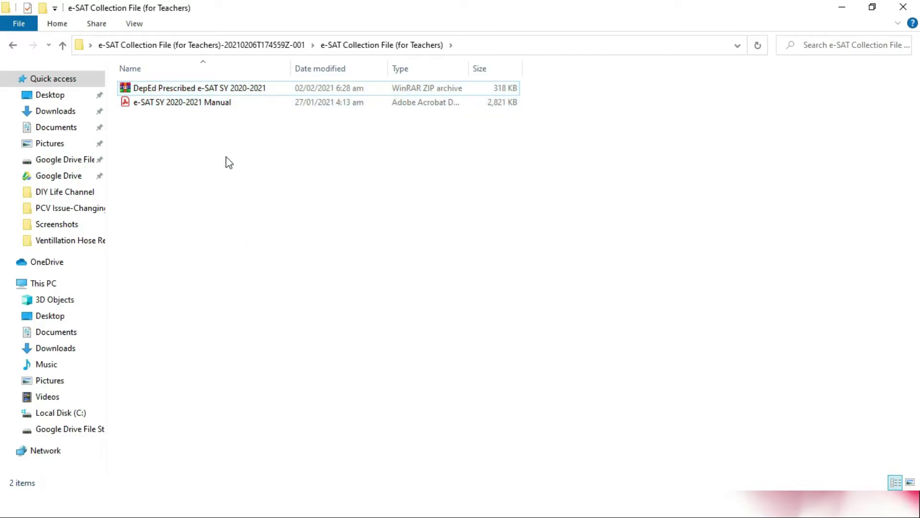
pyautogui.click(173, 104)
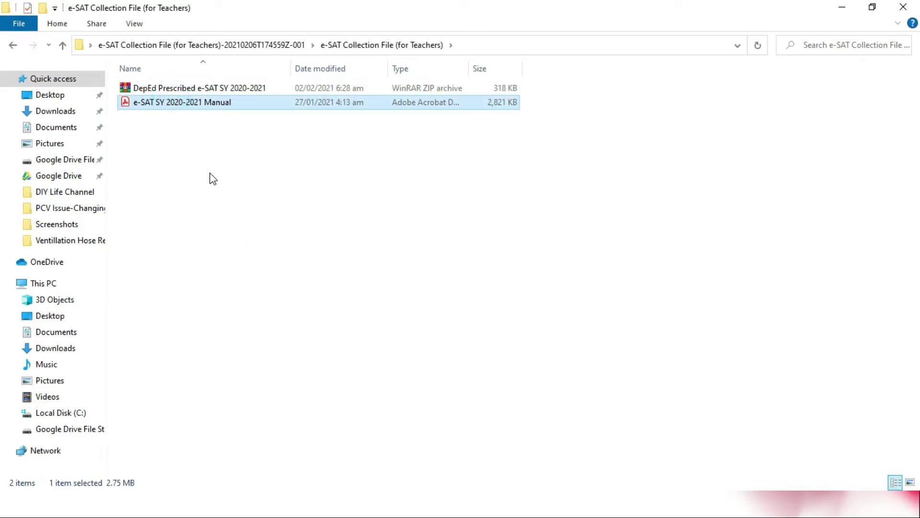
pyautogui.click(174, 88)
# Step: Extract the DepEd Prescribed e-SAT SY 2020-2021 ZIP to its own folder and open the workbook in Excel
pyautogui.rightClick(173, 89)
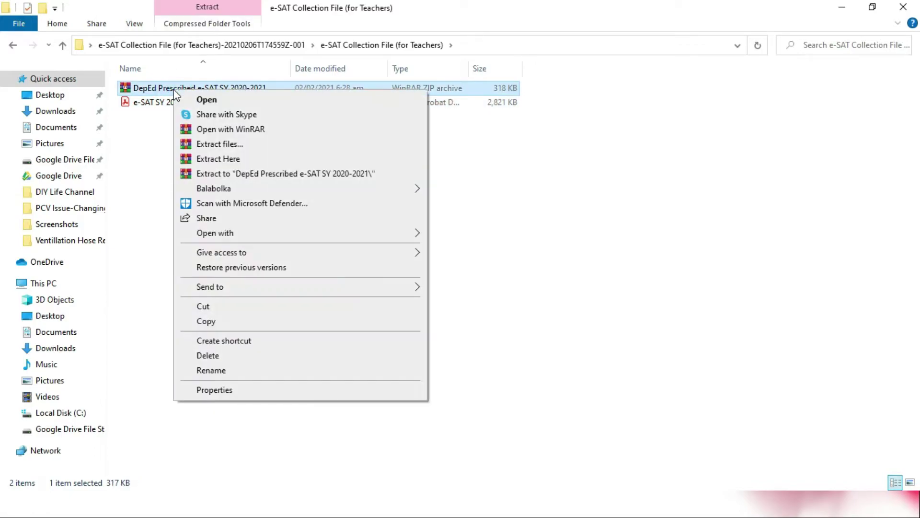
pyautogui.click(277, 175)
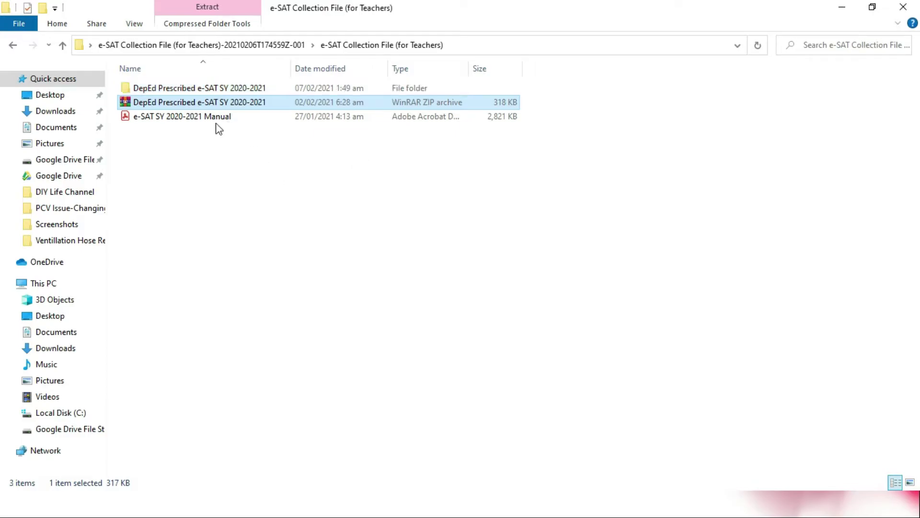
pyautogui.doubleClick(185, 88)
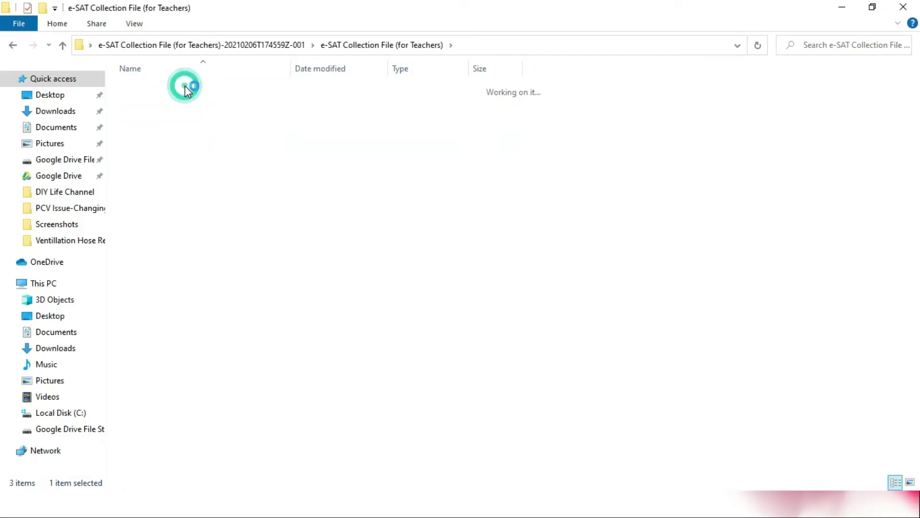
pyautogui.click(189, 102)
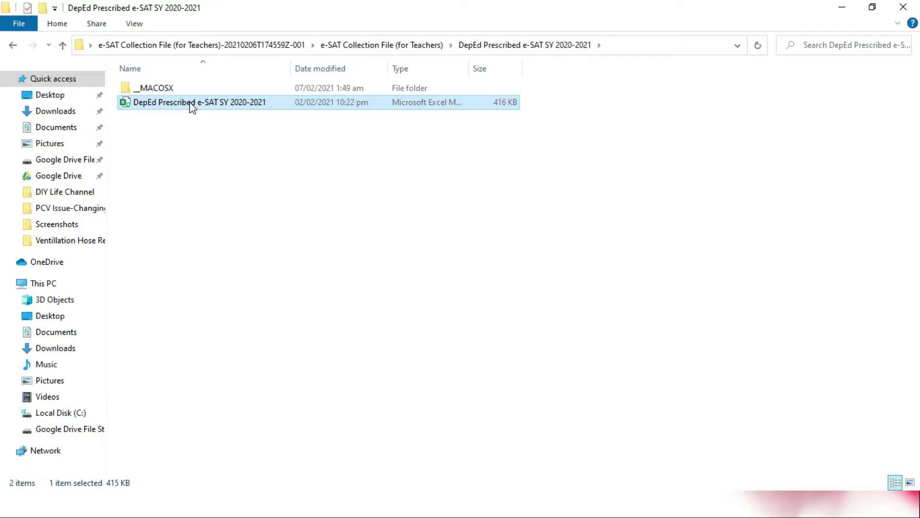
pyautogui.doubleClick(190, 102)
pyautogui.rightClick(190, 103)
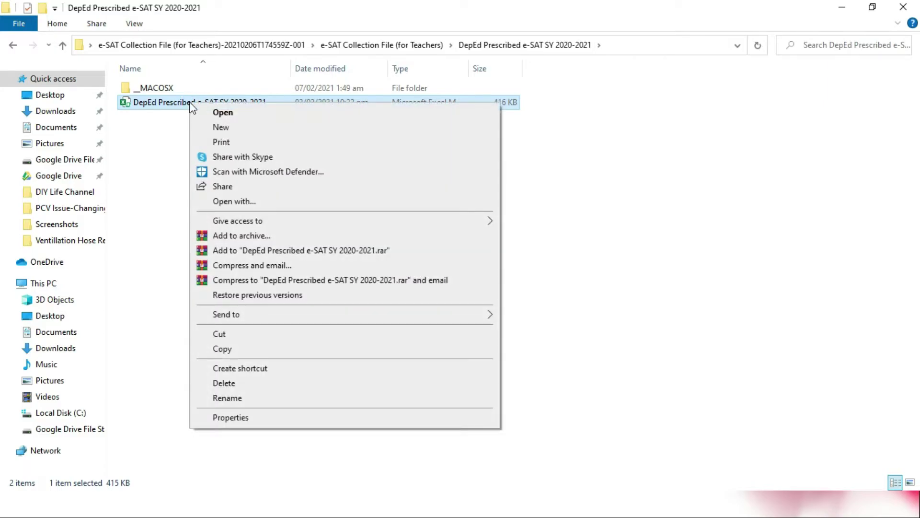
pyautogui.click(223, 114)
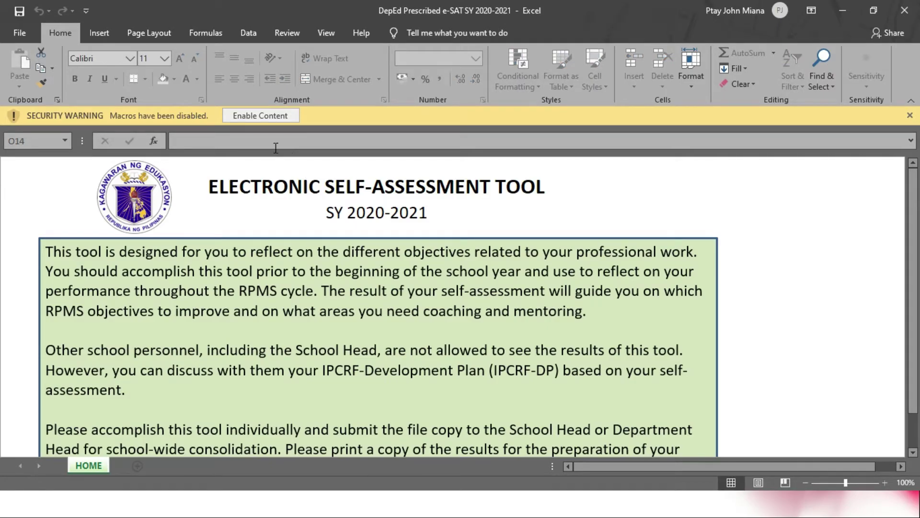
# Step: Enable Content so the e-SAT workbook's macros run, then press START on the HOME sheet
pyautogui.scroll(-2, 629, 280)
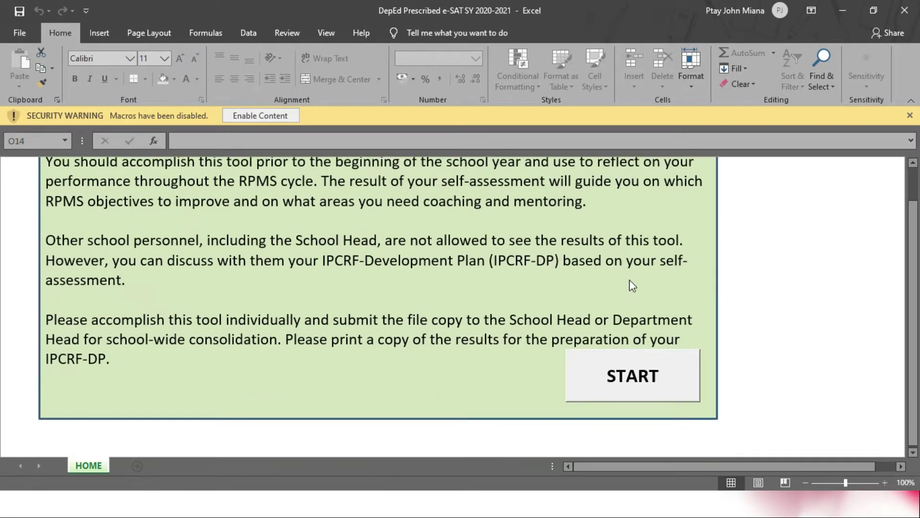
pyautogui.scroll(2, 629, 280)
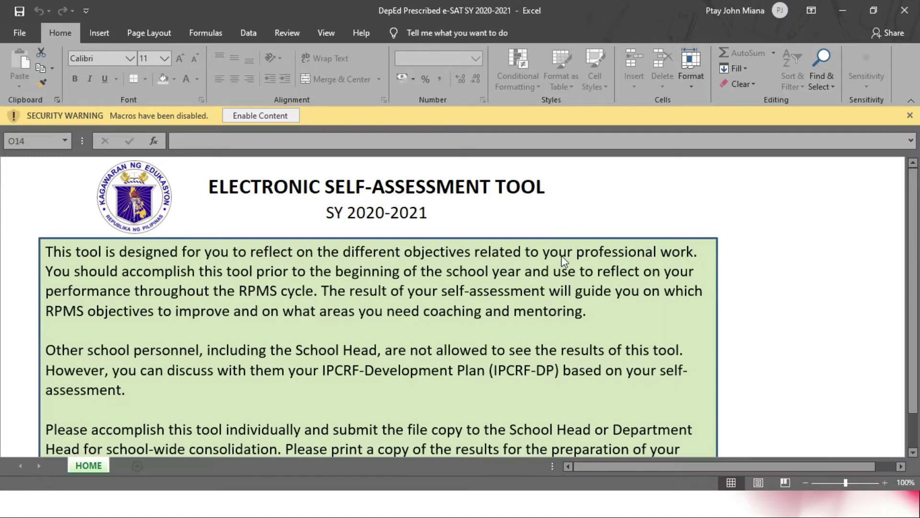
pyautogui.scroll(-2, 562, 255)
pyautogui.scroll(2, 561, 262)
pyautogui.keyDown('ctrl'); pyautogui.scroll(-3, 561, 255); pyautogui.keyUp('ctrl')
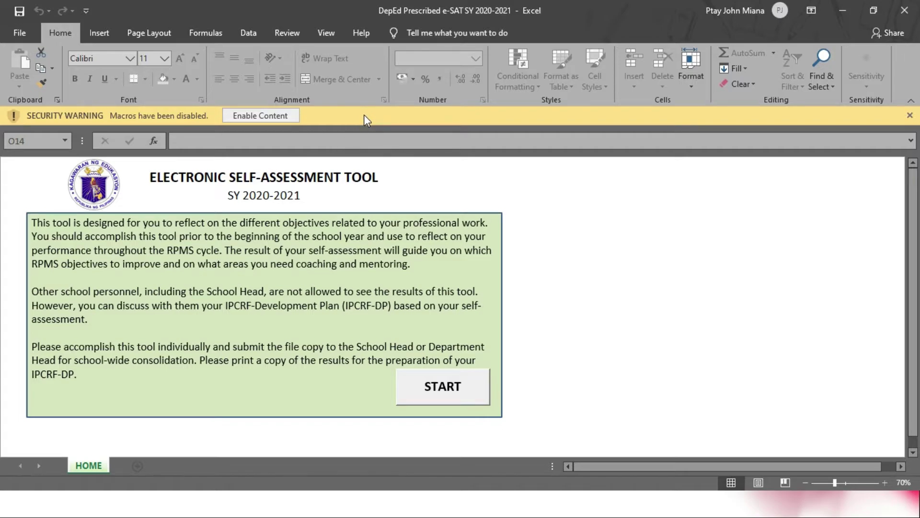
pyautogui.click(252, 116)
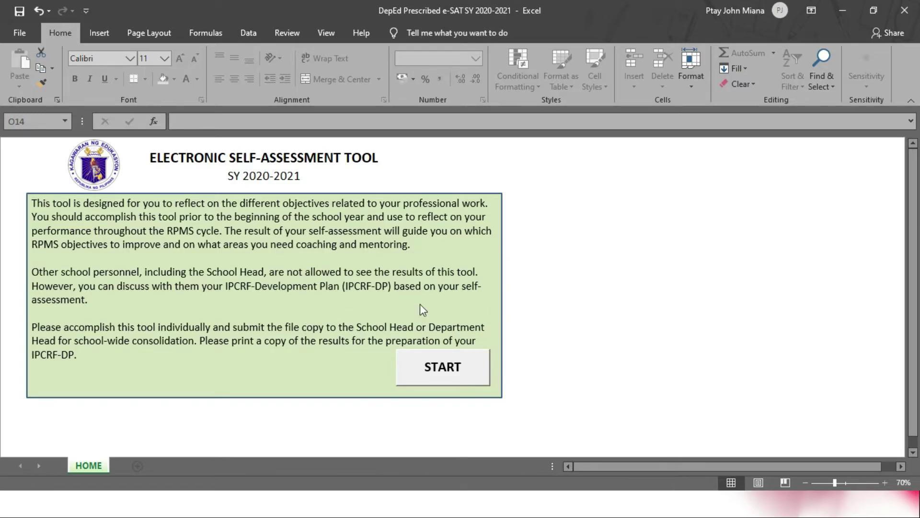
pyautogui.click(437, 368)
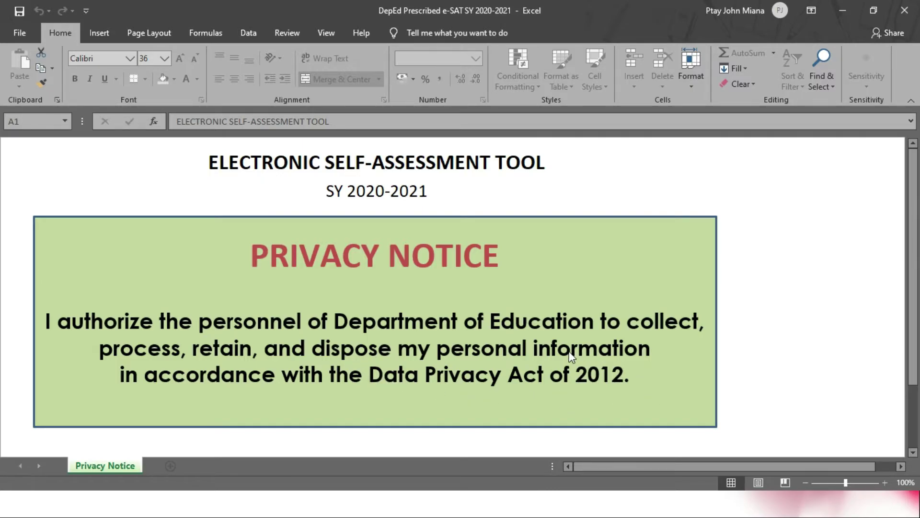
pyautogui.scroll(-5, 568, 352)
pyautogui.scroll(5, 568, 351)
pyautogui.scroll(-2, 569, 351)
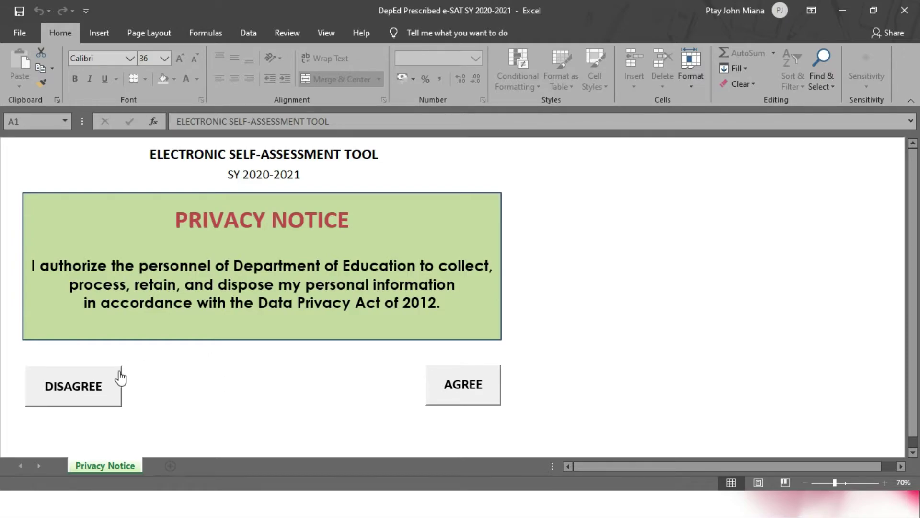
pyautogui.click(70, 388)
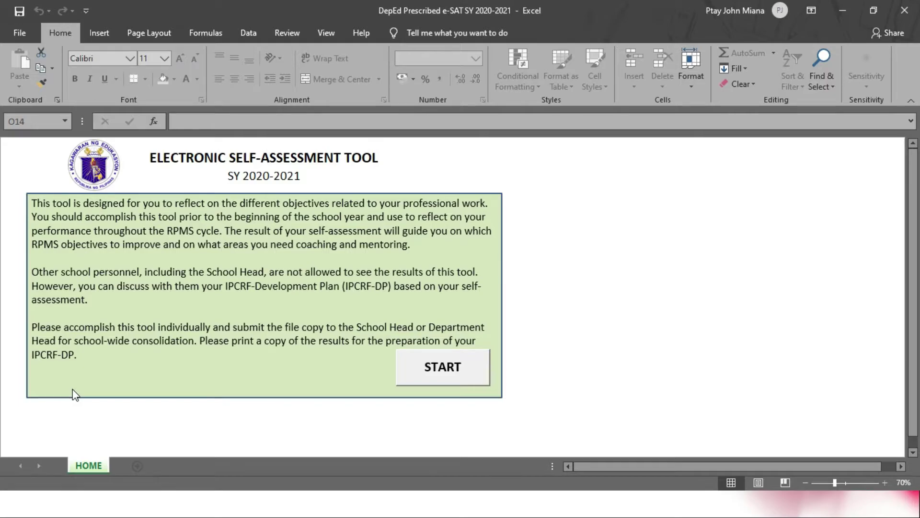
pyautogui.click(448, 369)
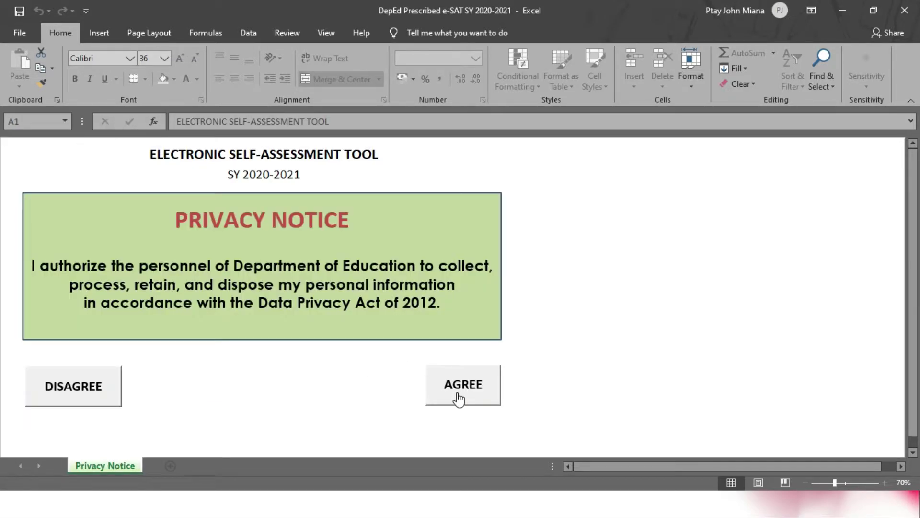
pyautogui.click(453, 391)
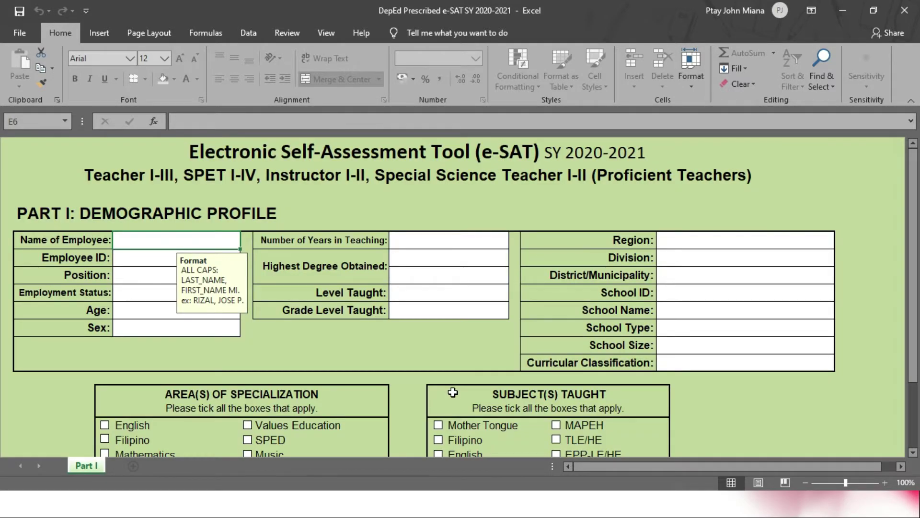
pyautogui.scroll(-5, 385, 376)
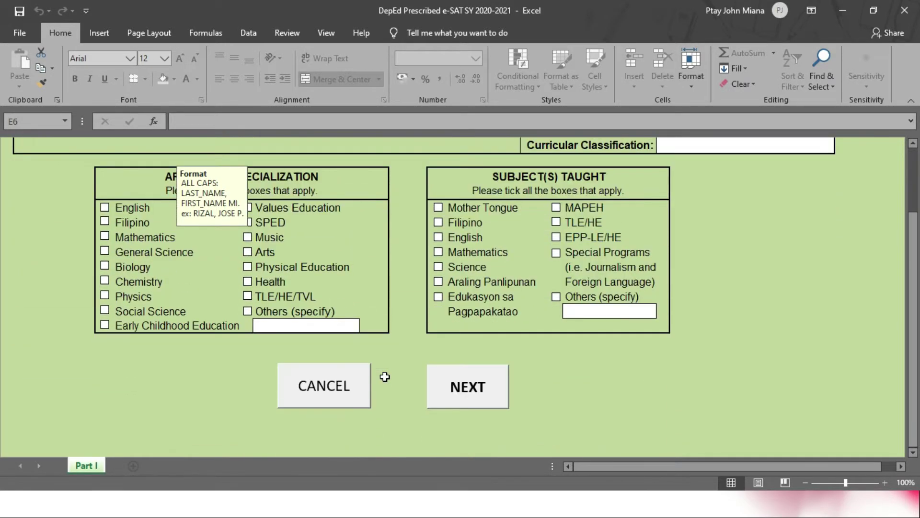
pyautogui.scroll(-3, 385, 376)
pyautogui.scroll(8, 385, 376)
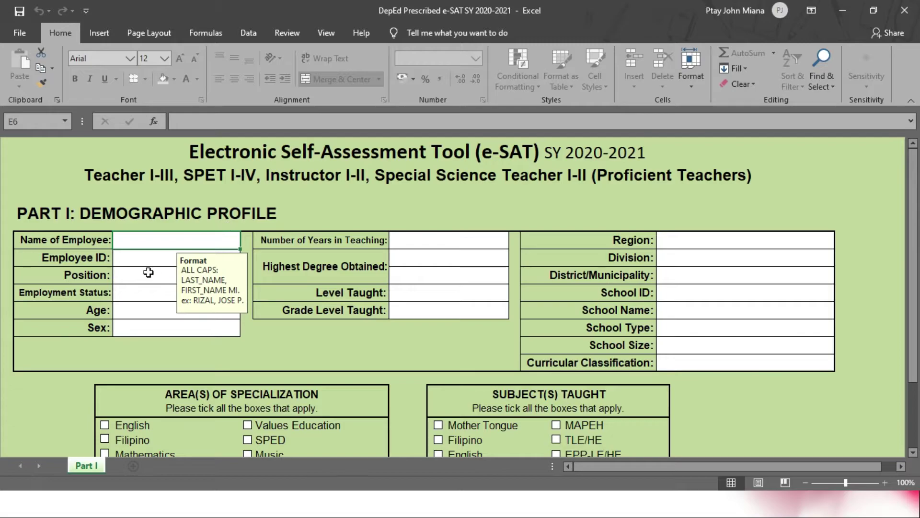
pyautogui.click(135, 260)
pyautogui.click(150, 240)
pyautogui.click(151, 257)
pyautogui.click(151, 279)
pyautogui.click(151, 293)
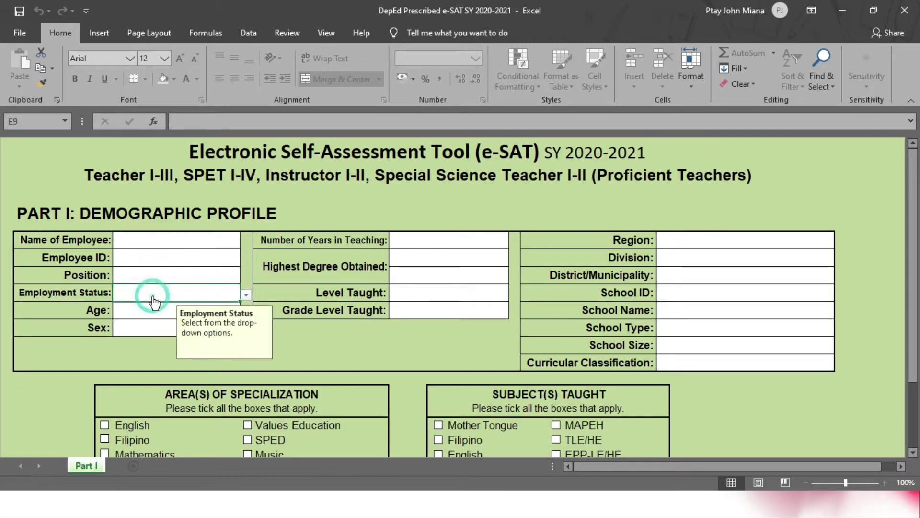
pyautogui.click(181, 262)
pyautogui.click(168, 277)
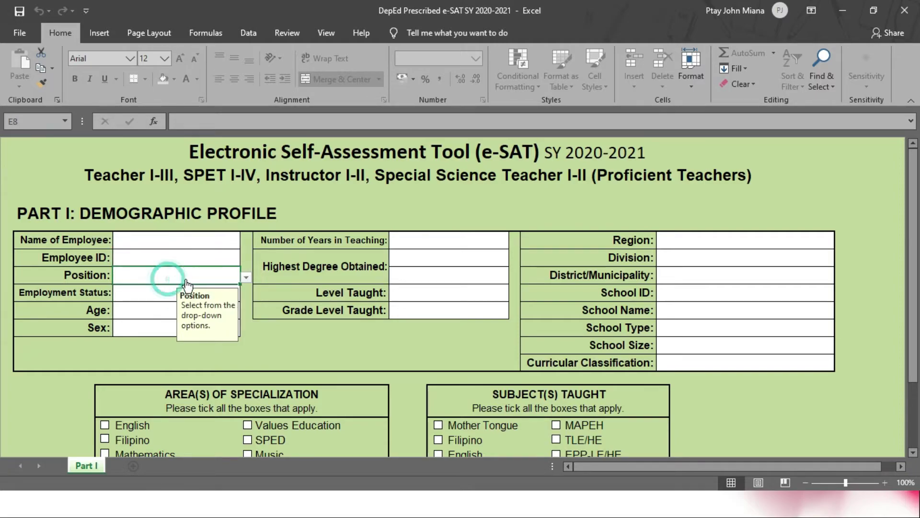
pyautogui.click(246, 279)
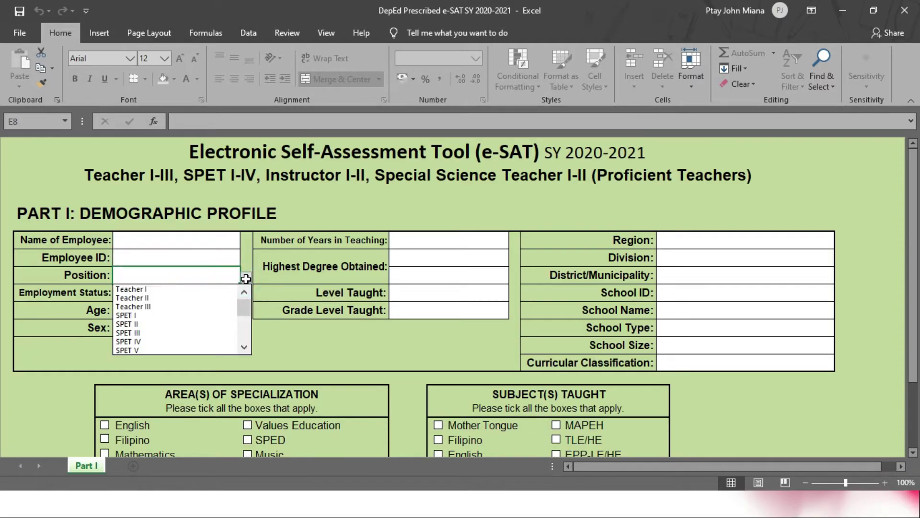
pyautogui.click(245, 279)
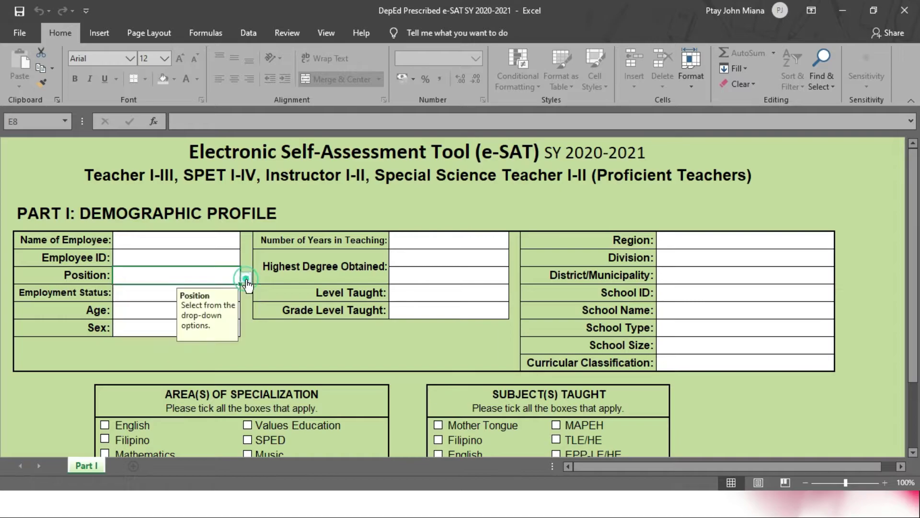
pyautogui.click(246, 279)
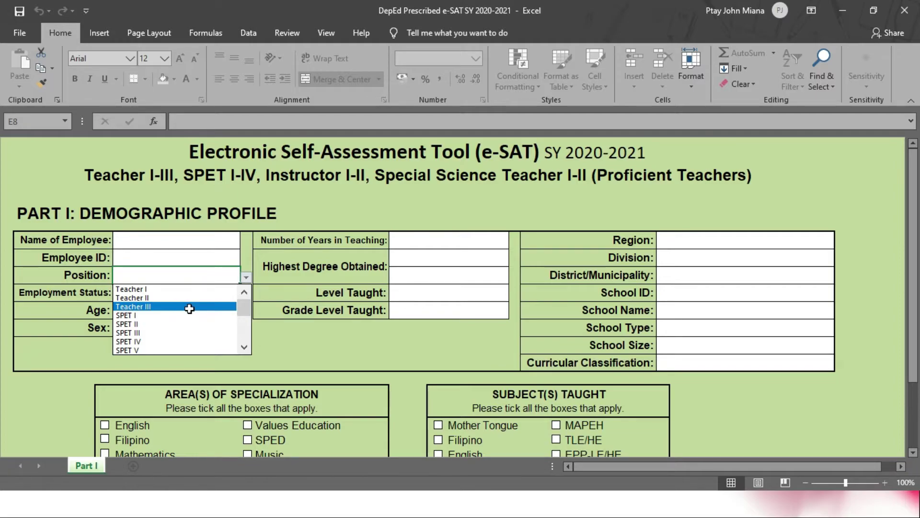
pyautogui.press('Escape')
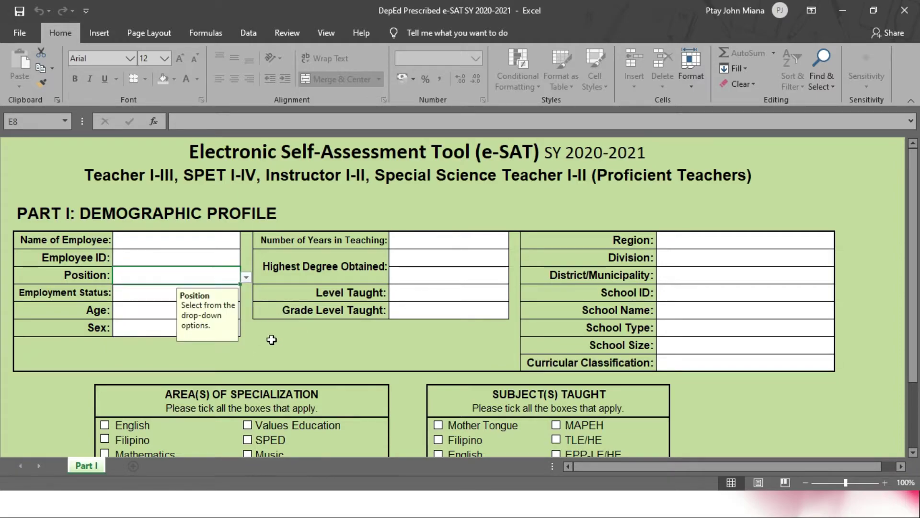
pyautogui.click(182, 244)
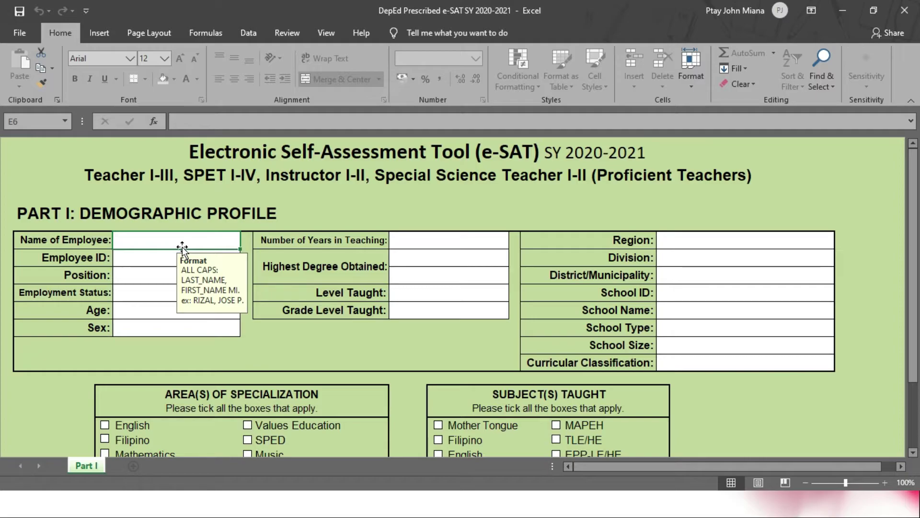
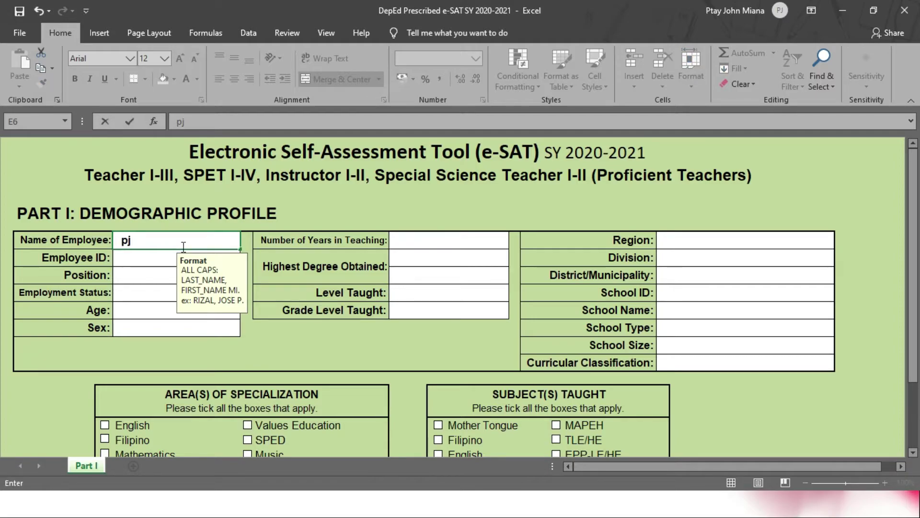
# Step: Enter the employee's full name in E6 and the employee ID in E7
pyautogui.press('capslock')
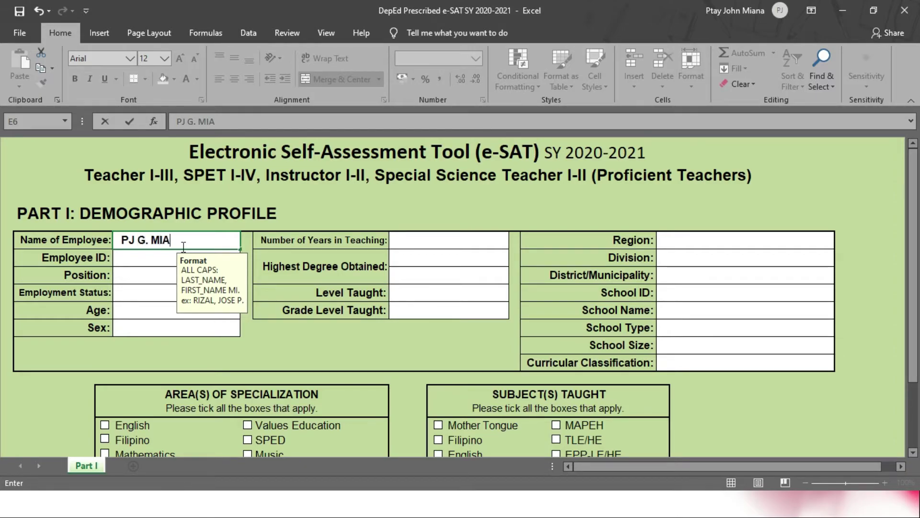
pyautogui.click(154, 259)
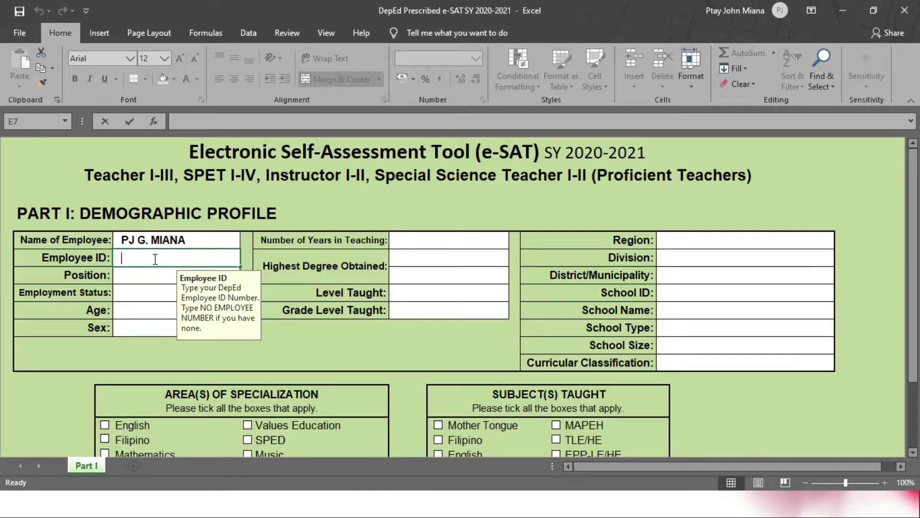
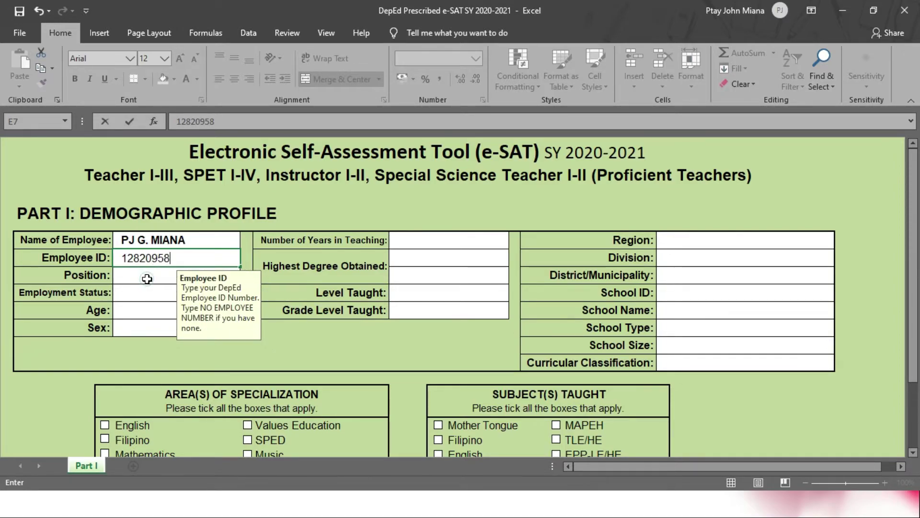
pyautogui.click(153, 276)
# Step: Choose Position Teacher III, status Regular Permanent, age 25-30 and sex Male from the drop-downs
pyautogui.click(246, 277)
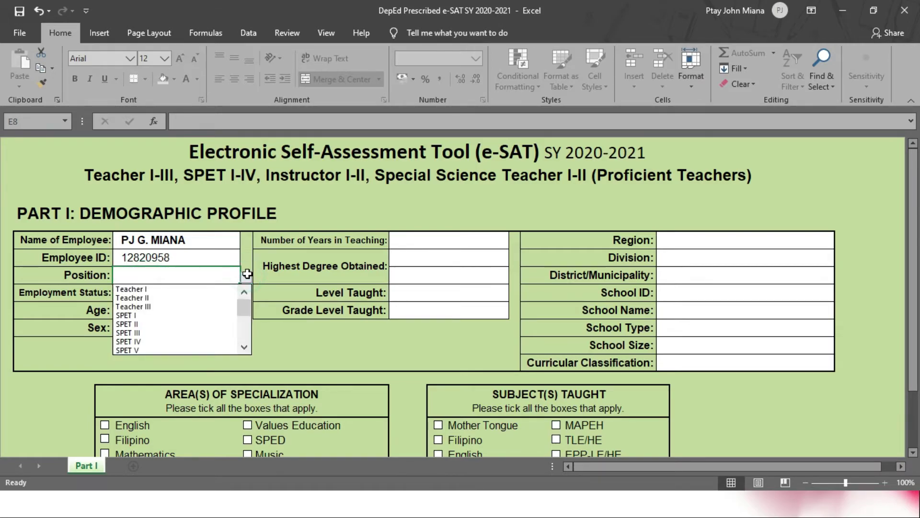
pyautogui.click(209, 306)
pyautogui.click(156, 293)
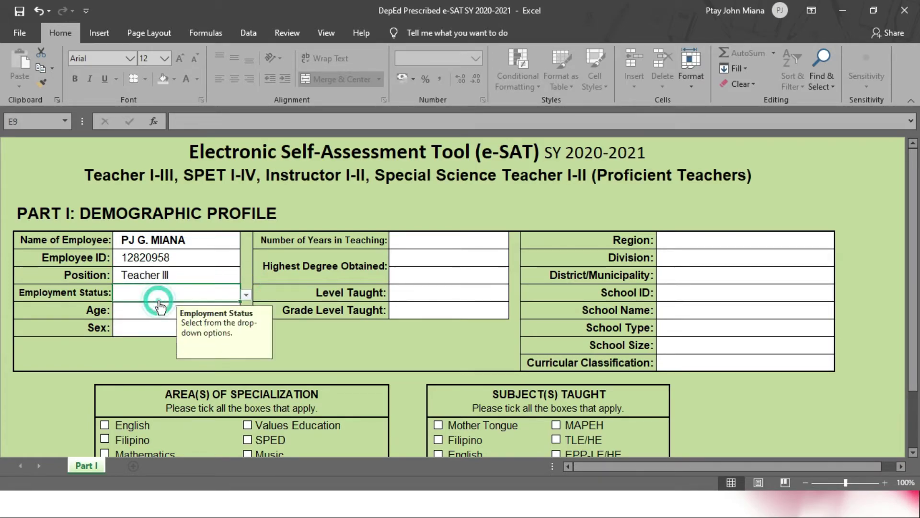
pyautogui.click(246, 295)
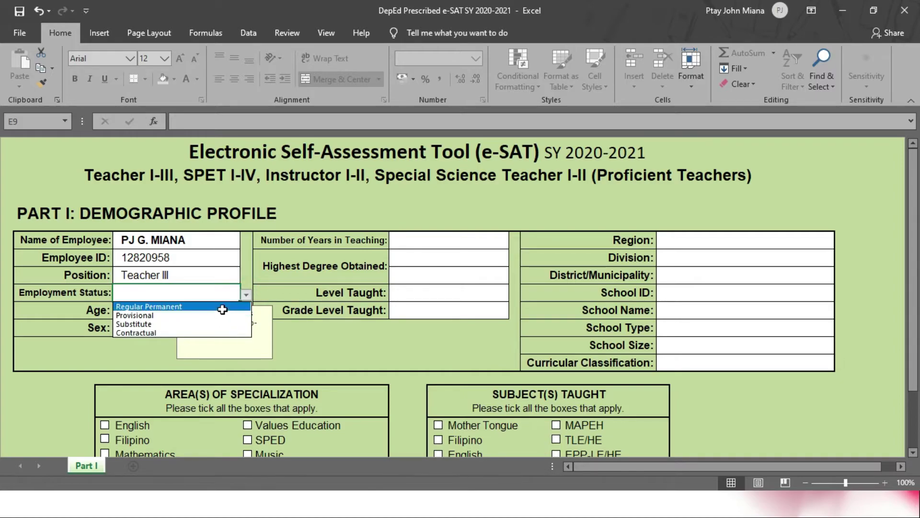
pyautogui.click(148, 306)
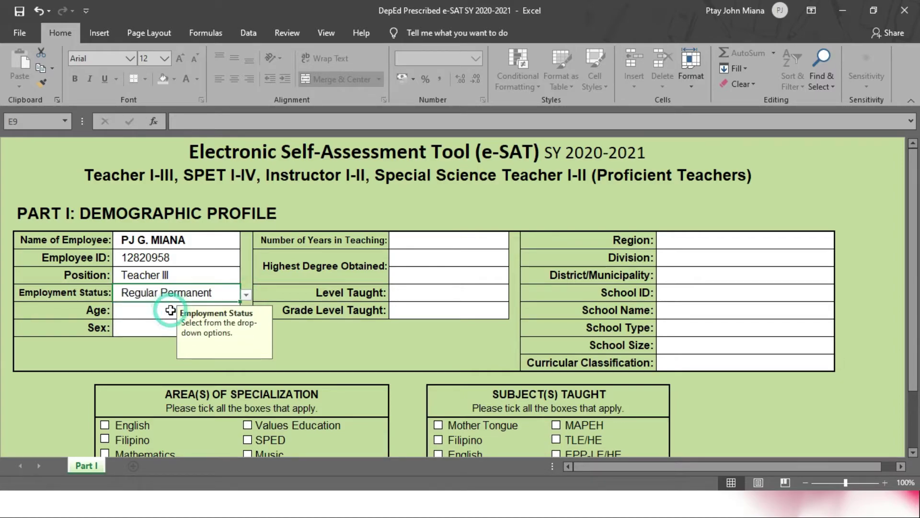
pyautogui.click(143, 312)
pyautogui.click(245, 312)
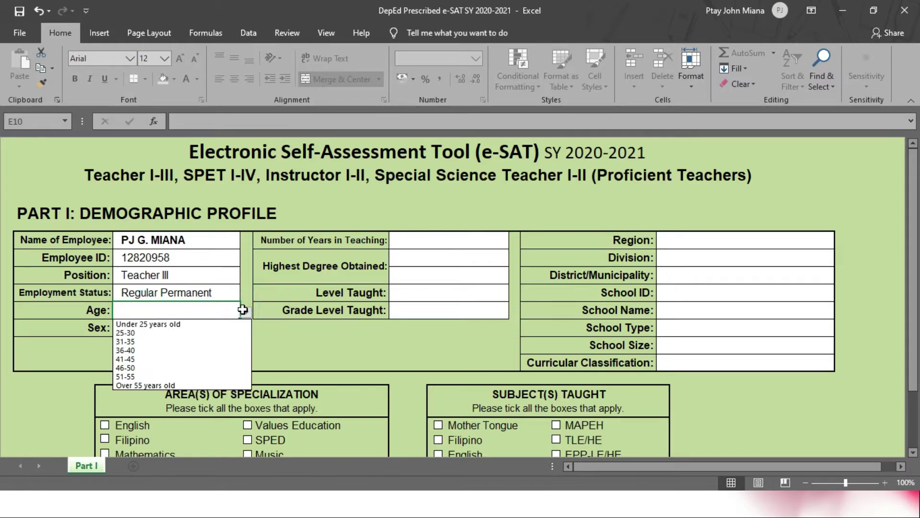
pyautogui.click(191, 332)
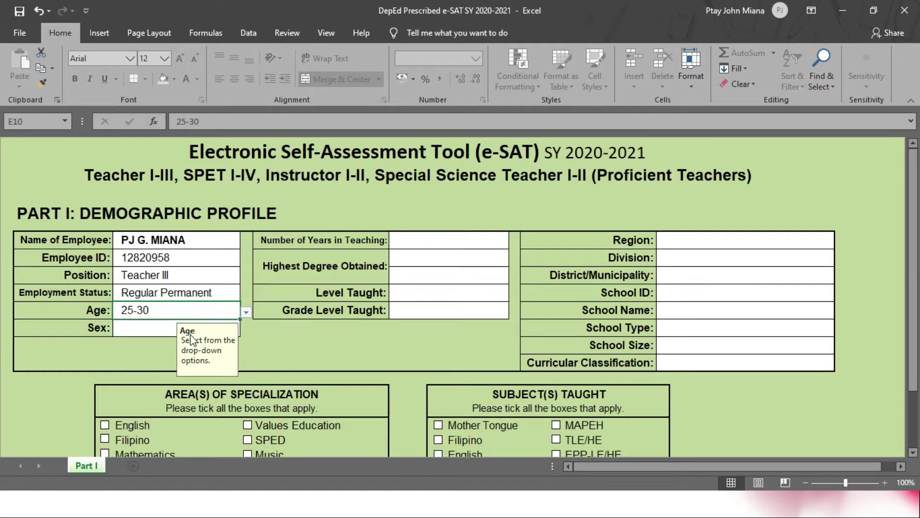
pyautogui.click(155, 329)
pyautogui.click(247, 331)
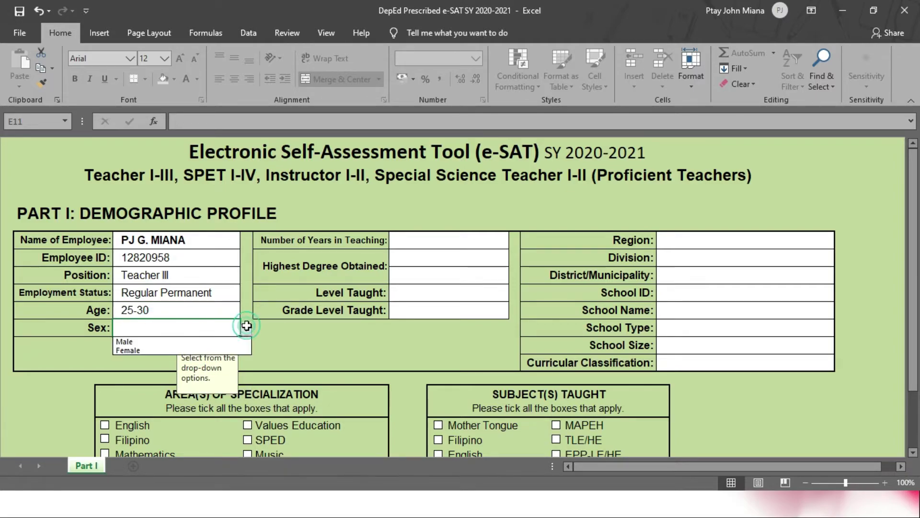
pyautogui.click(231, 336)
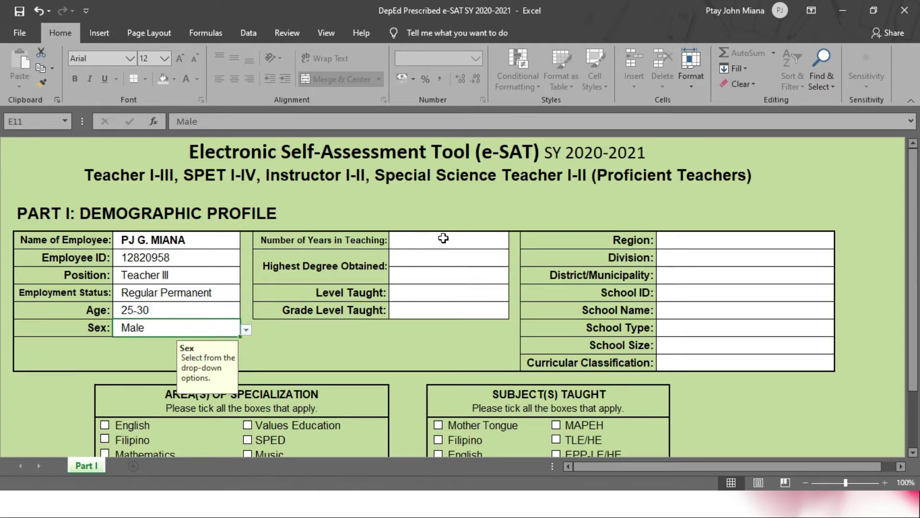
pyautogui.click(442, 239)
pyautogui.click(516, 240)
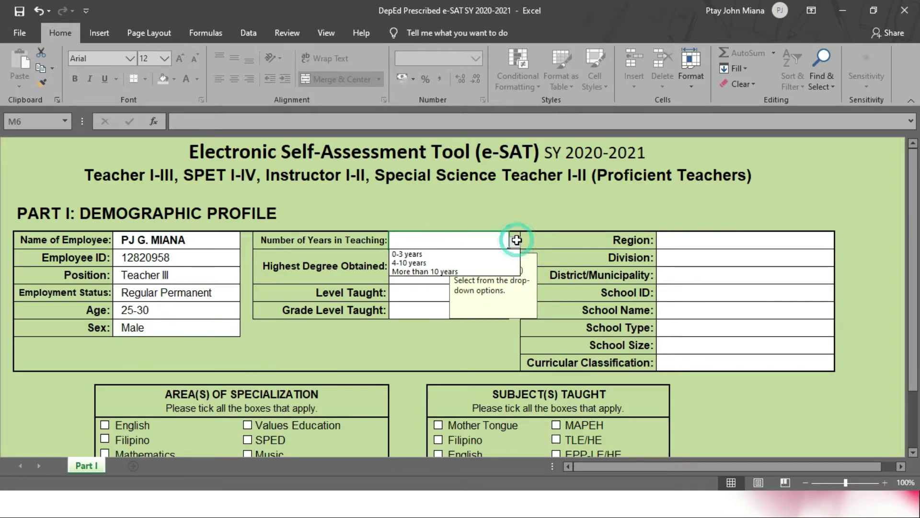
# Step: Choose 4-10 years of teaching and Doctorate Degree as the highest degree obtained
pyautogui.click(451, 263)
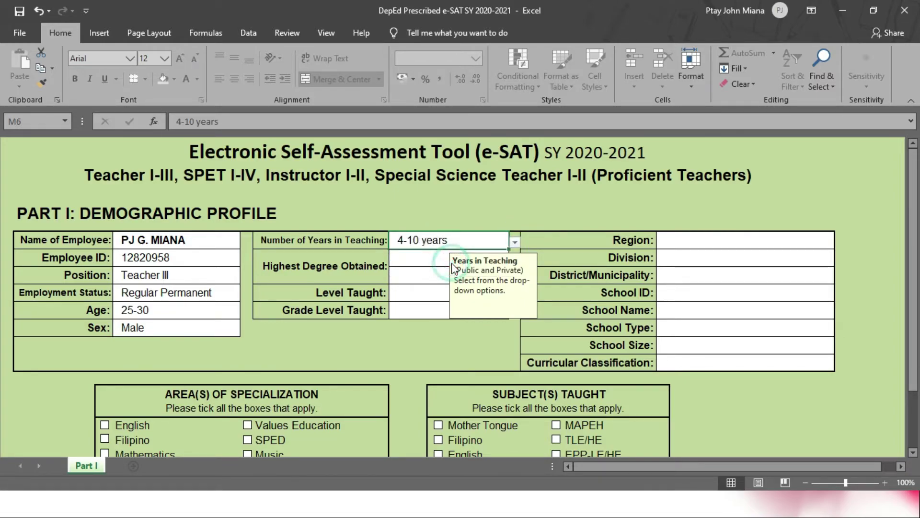
pyautogui.click(424, 255)
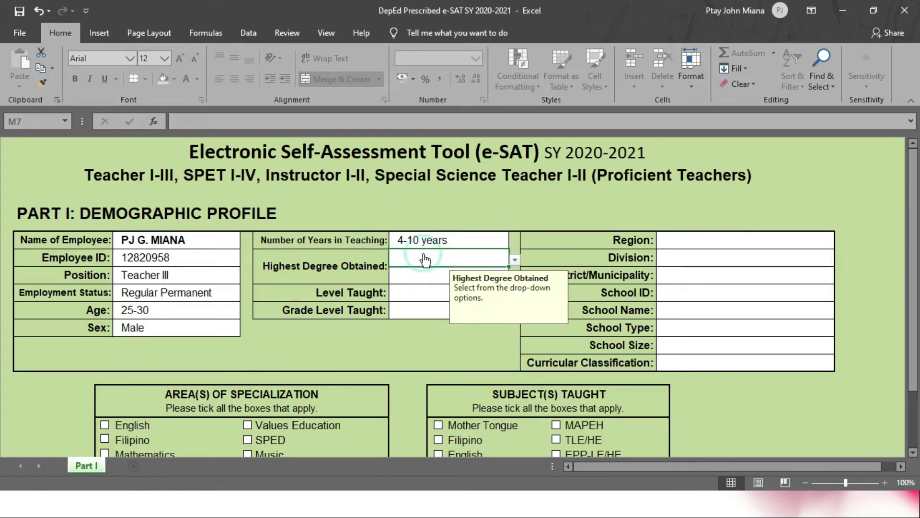
pyautogui.click(515, 259)
pyautogui.click(422, 288)
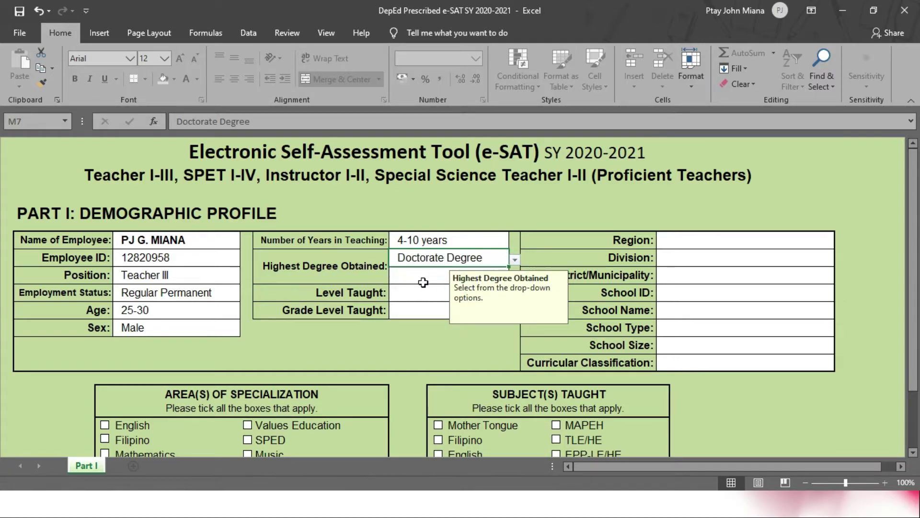
# Step: Specify the degree as 'Doctor of Philosophy Major in Education and Management'
pyautogui.click(434, 281)
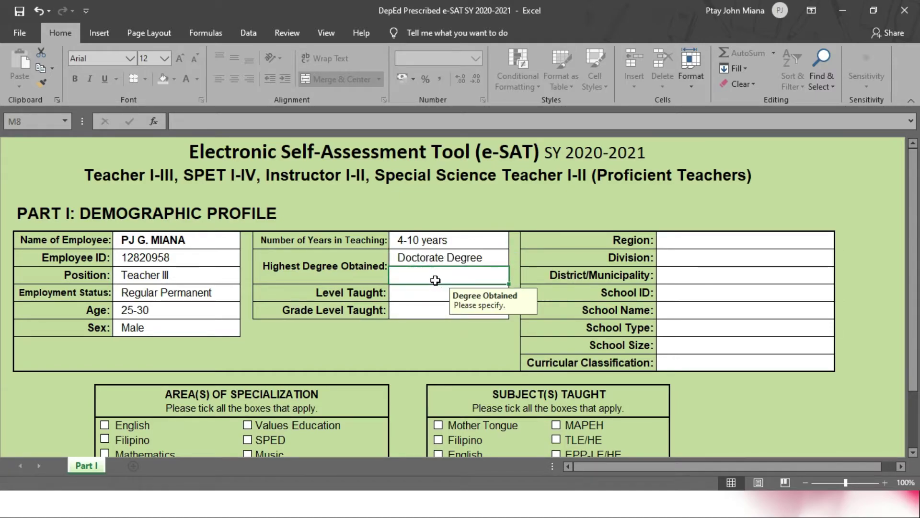
pyautogui.press('capslock')
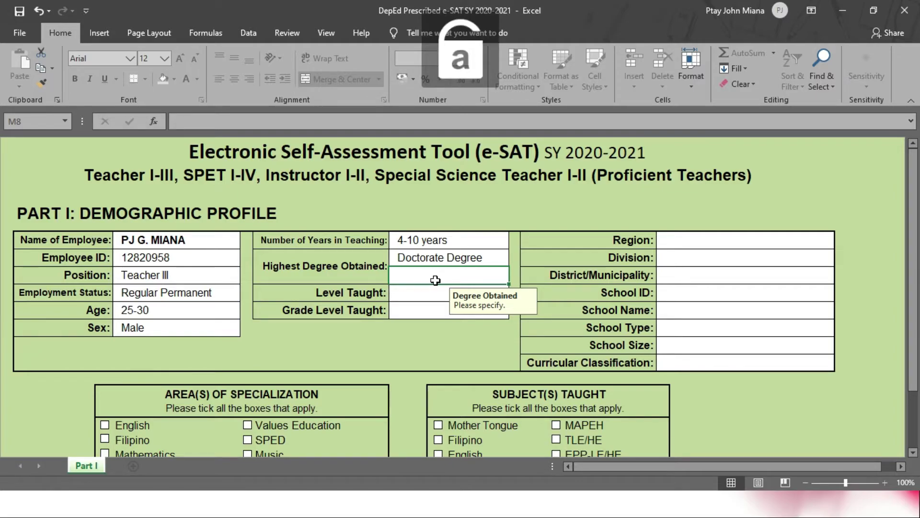
pyautogui.write('d')
pyautogui.press('capslock')
pyautogui.write('OC')
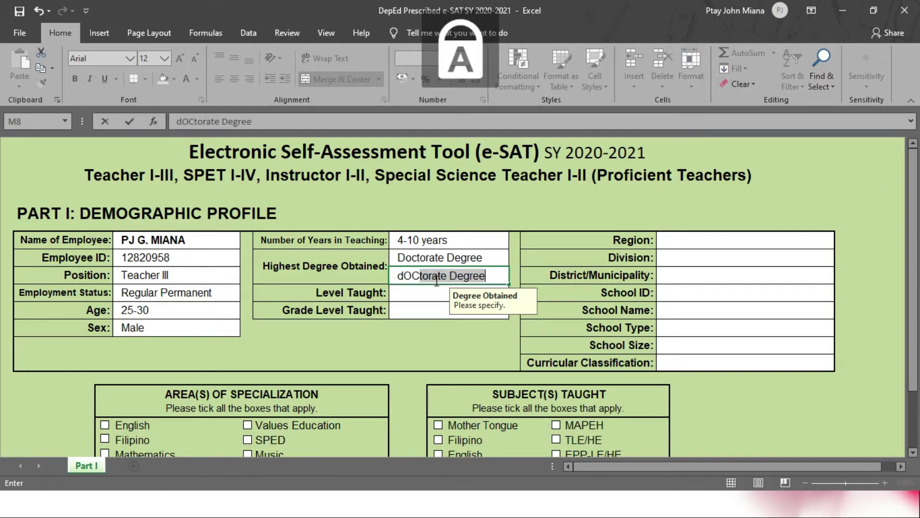
pyautogui.press('BackSpace')
pyautogui.press('BackSpace')
pyautogui.press('BackSpace')
pyautogui.press('BackSpace')
pyautogui.press('capslock')
pyautogui.write('Docto')
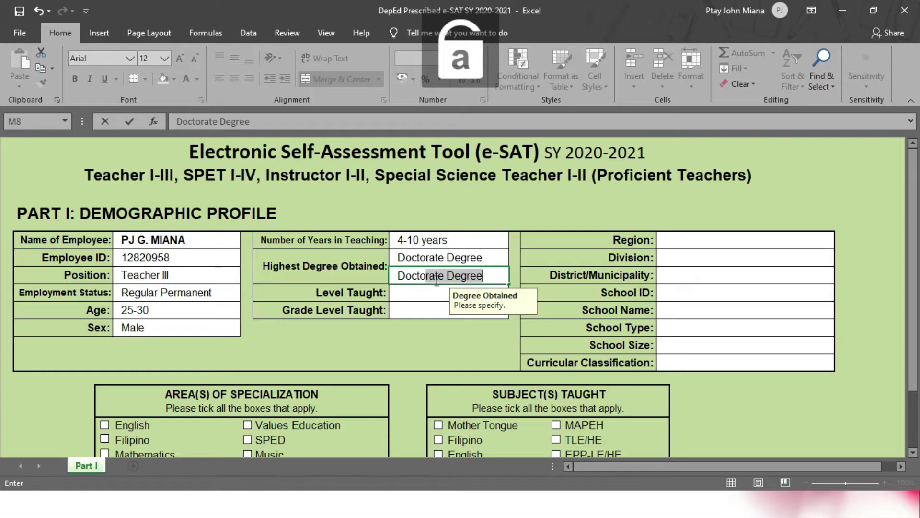
pyautogui.write('r of')
pyautogui.press('capslock')
pyautogui.write('P')
pyautogui.press('capslock')
pyautogui.write('hi')
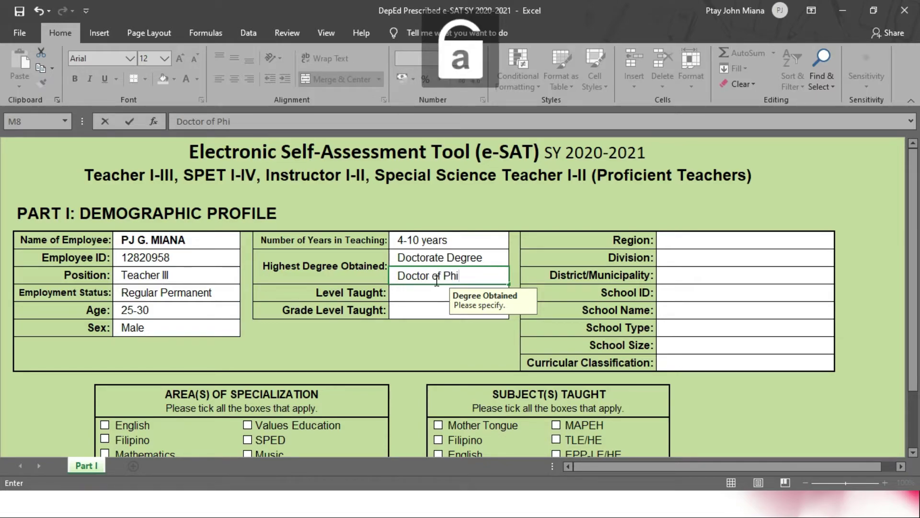
pyautogui.write('loso')
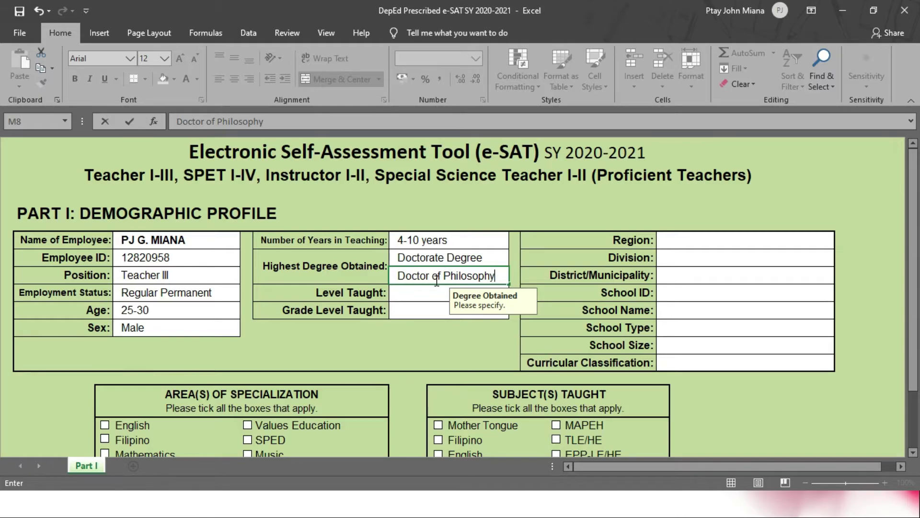
pyautogui.write('phy')
pyautogui.press('capslock')
pyautogui.write('M')
pyautogui.press('capslock')
pyautogui.write('a')
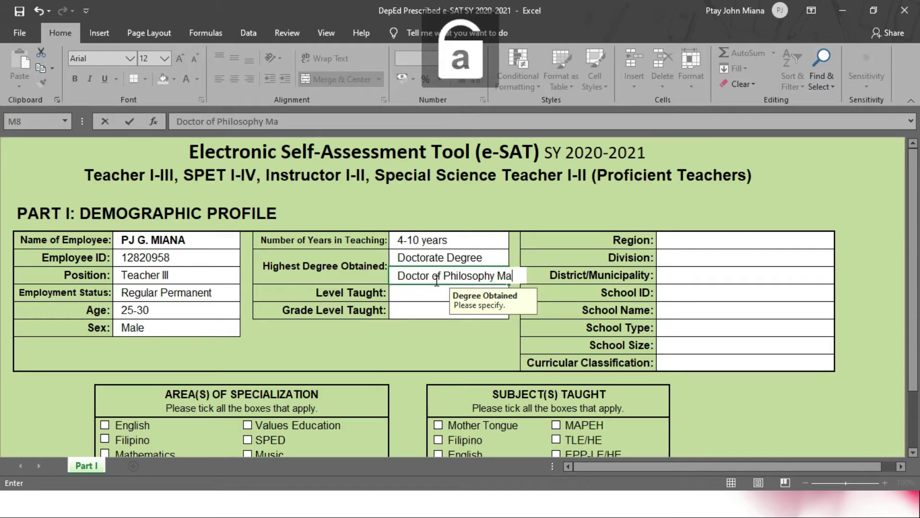
pyautogui.write('jor in Educa')
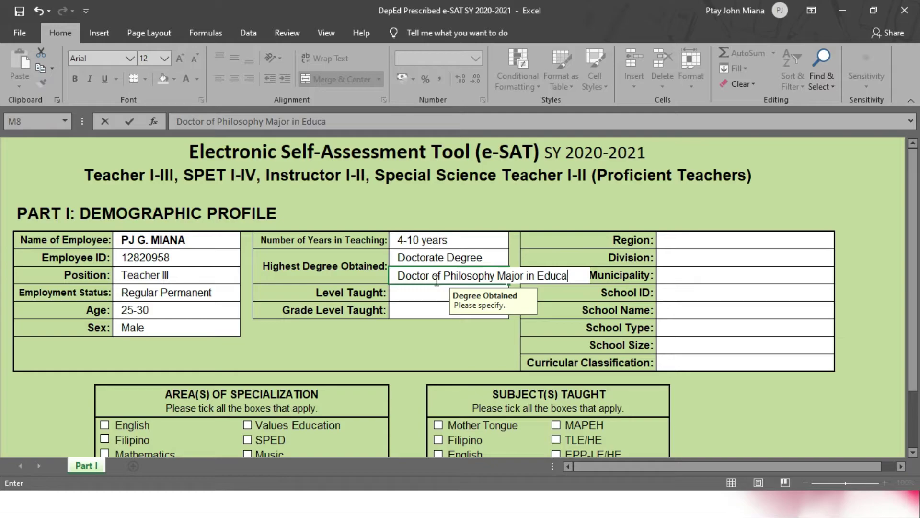
pyautogui.write('tionan and')
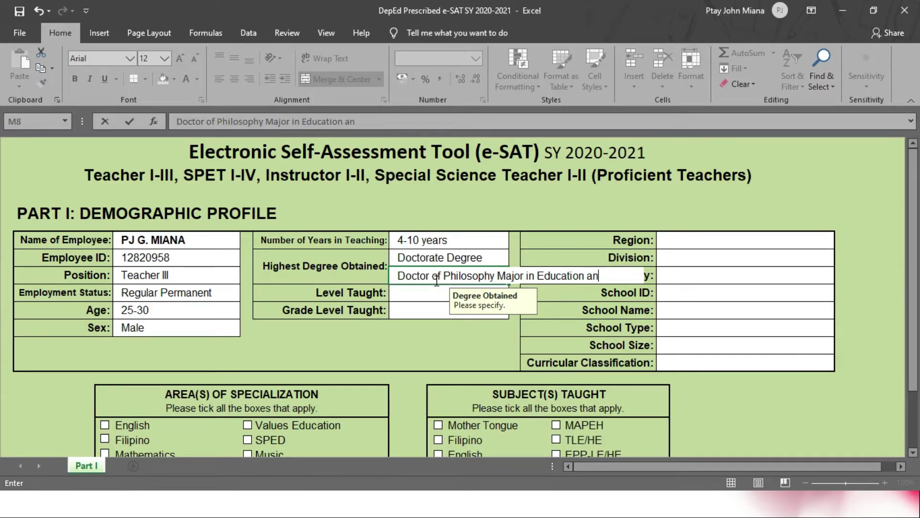
pyautogui.press('capslock')
pyautogui.write('M')
pyautogui.press('capslock')
pyautogui.write('anagement')
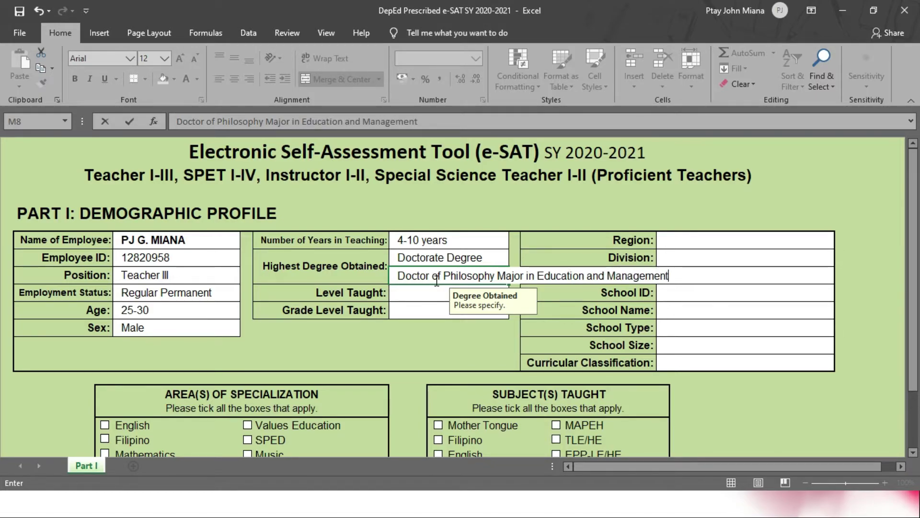
pyautogui.press('Return')
pyautogui.click(438, 287)
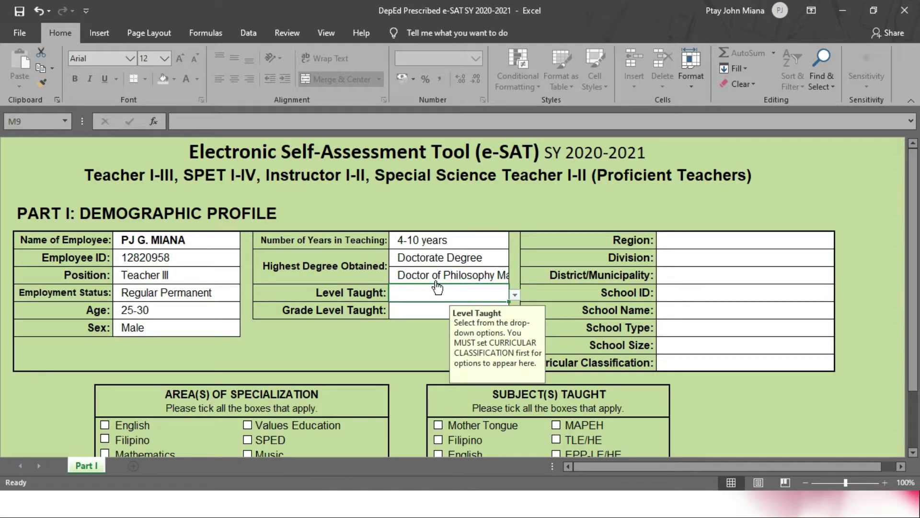
pyautogui.click(410, 309)
pyautogui.click(411, 293)
pyautogui.click(515, 295)
pyautogui.click(515, 296)
pyautogui.click(422, 310)
pyautogui.click(515, 312)
pyautogui.click(469, 295)
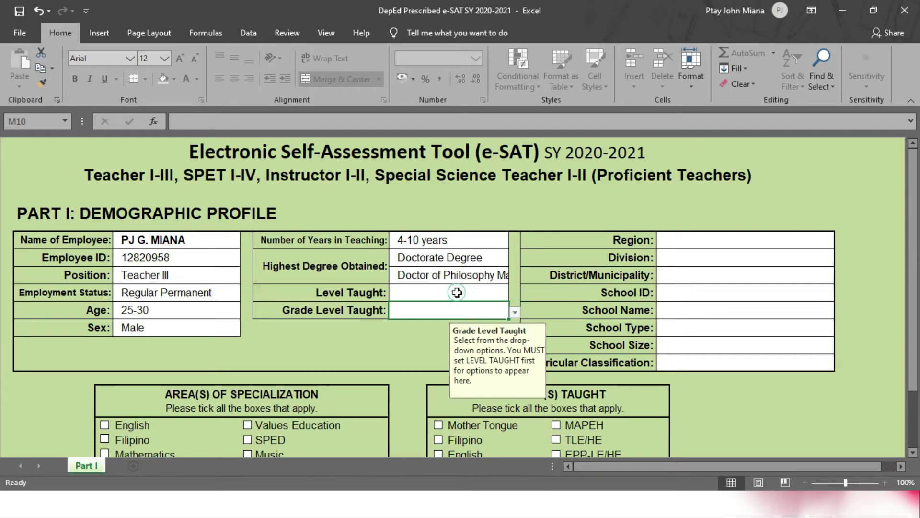
pyautogui.click(460, 291)
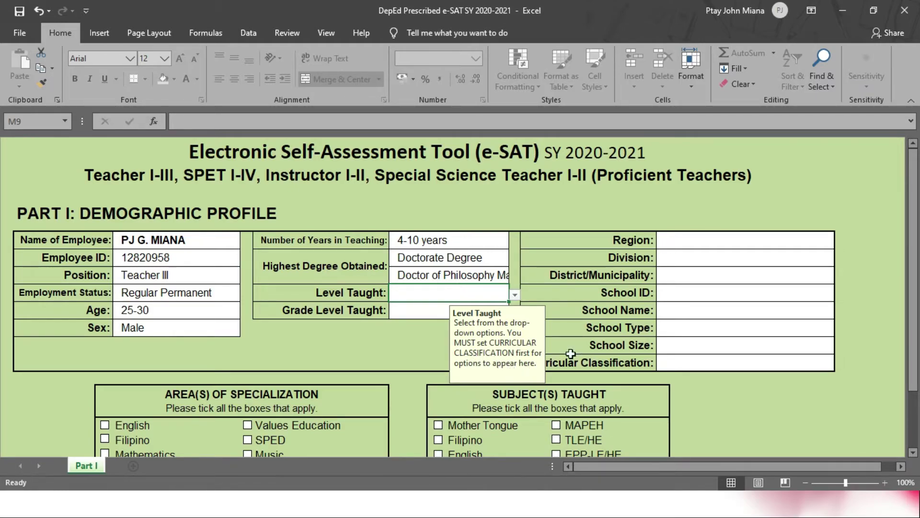
pyautogui.click(666, 365)
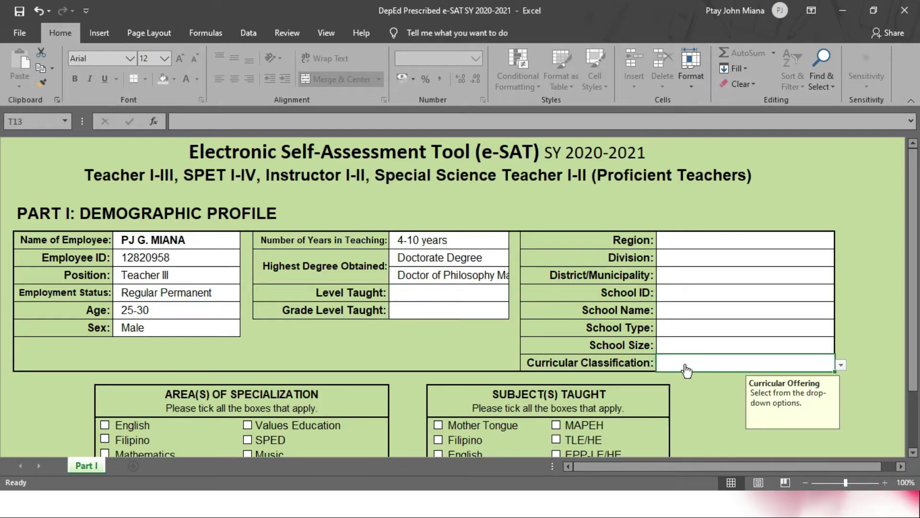
pyautogui.click(841, 364)
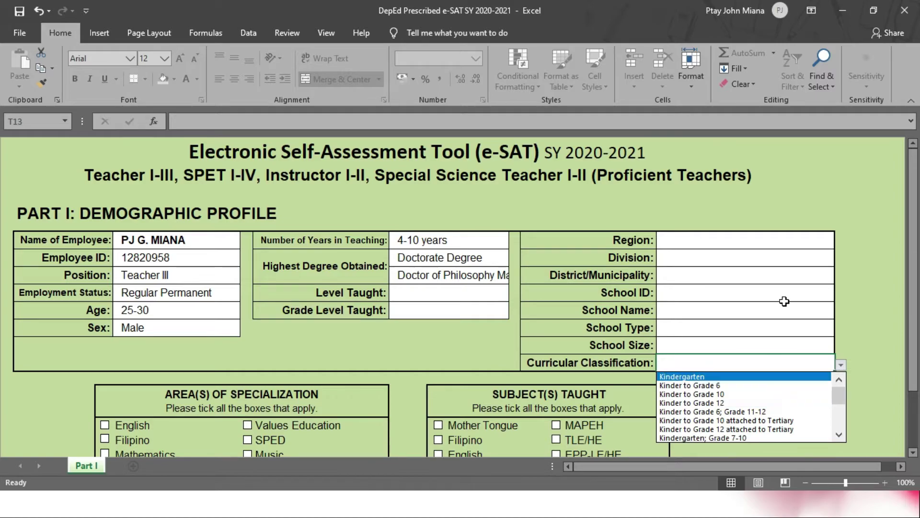
pyautogui.click(623, 384)
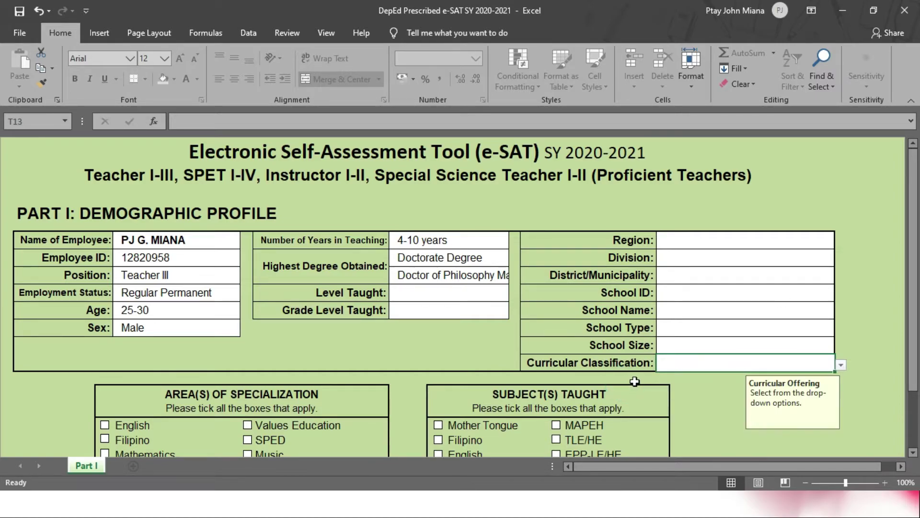
pyautogui.click(691, 238)
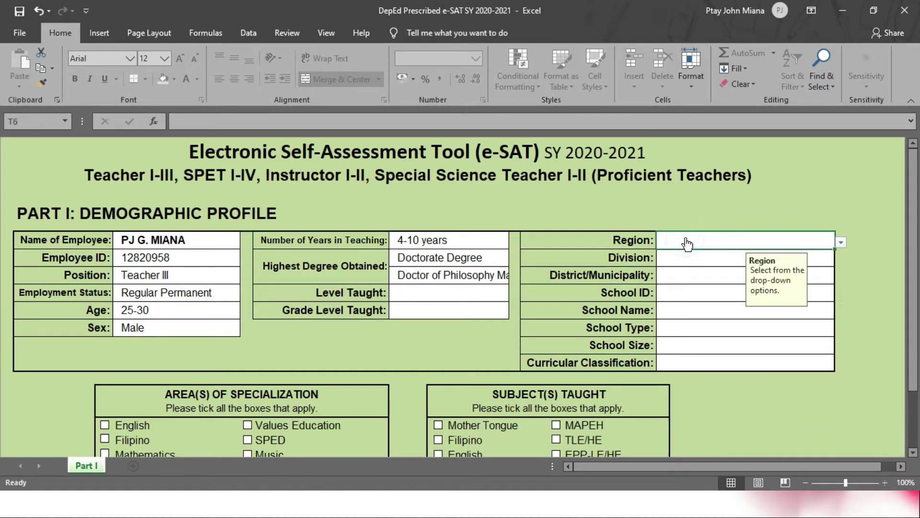
# Step: Choose I - Ilocos Region and Pangasinan II as Region and Division
pyautogui.click(846, 245)
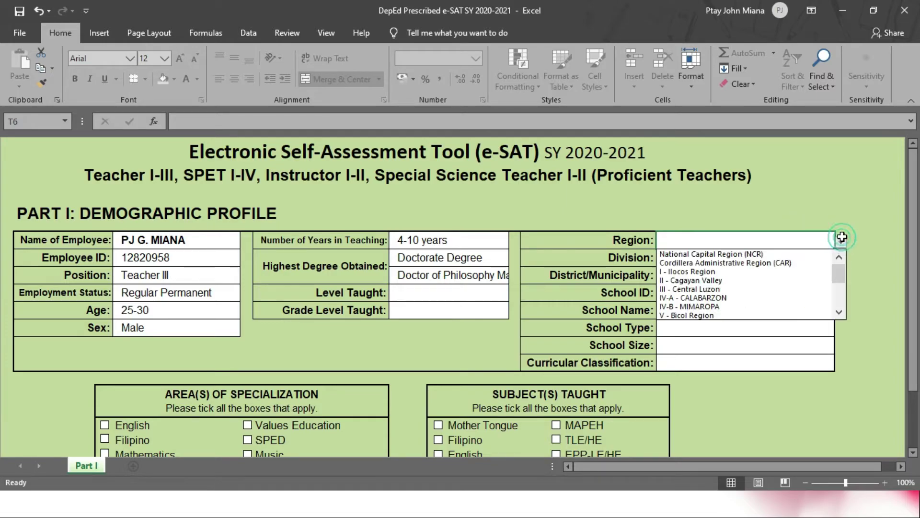
pyautogui.click(732, 275)
pyautogui.click(731, 258)
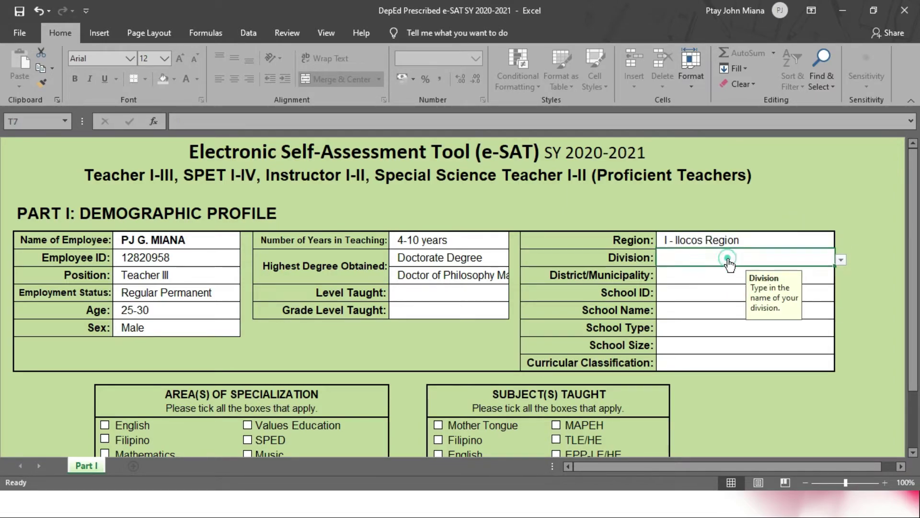
pyautogui.click(841, 260)
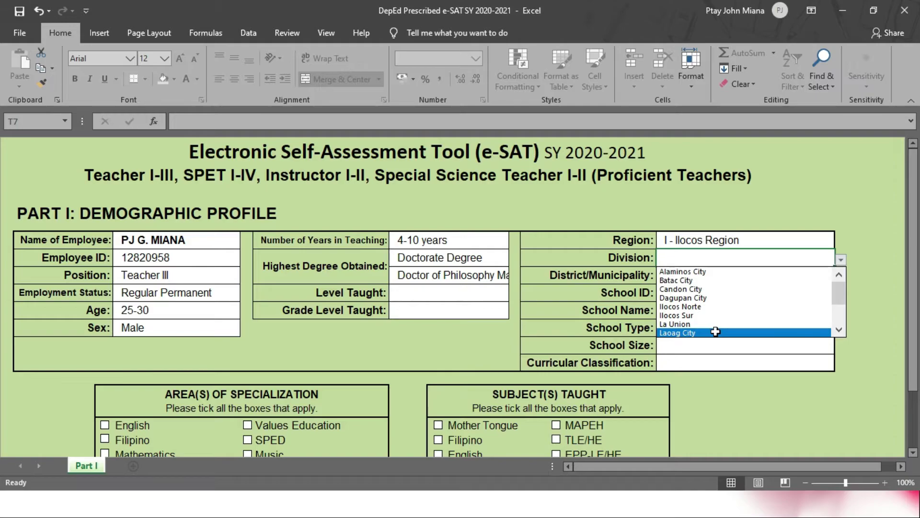
pyautogui.scroll(-2, 777, 300)
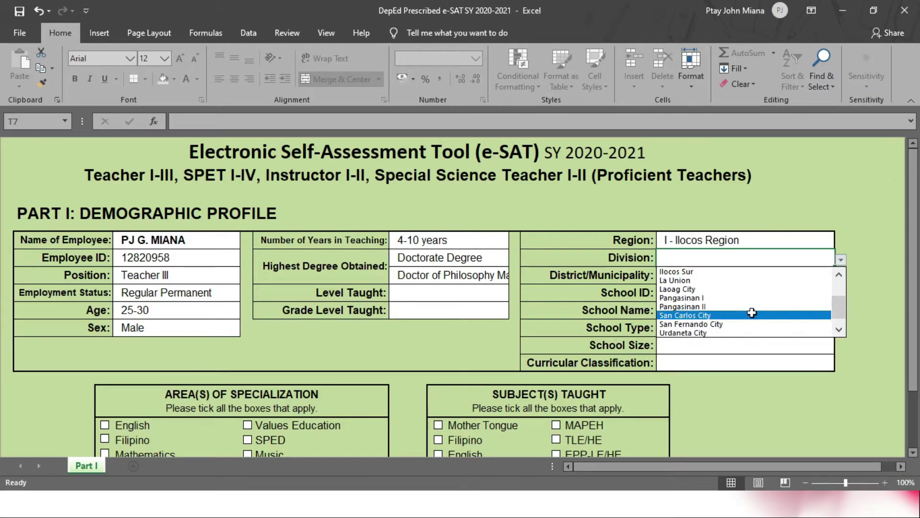
pyautogui.click(685, 306)
# Step: Enter Natividad as the District/Municipality and fill in the school ID
pyautogui.click(709, 280)
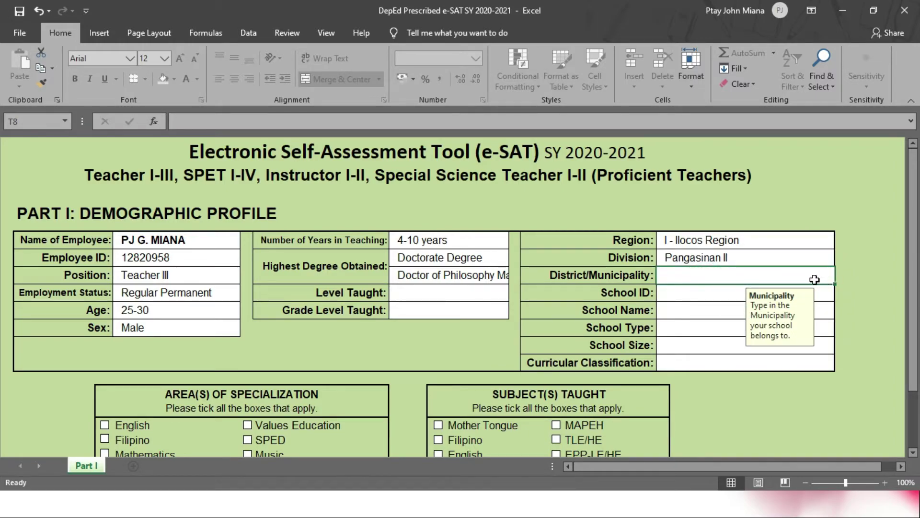
pyautogui.press('capslock')
pyautogui.write('N')
pyautogui.press('capslock')
pyautogui.write('atividad')
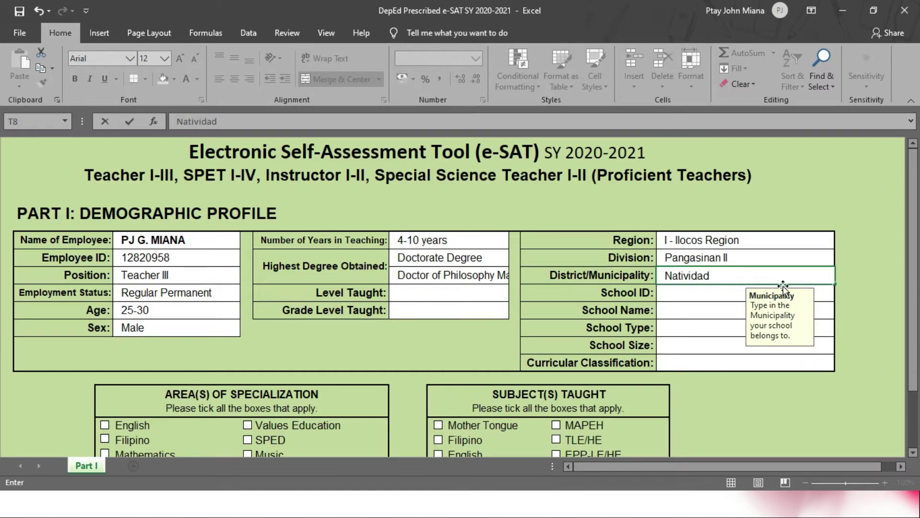
pyautogui.click(723, 295)
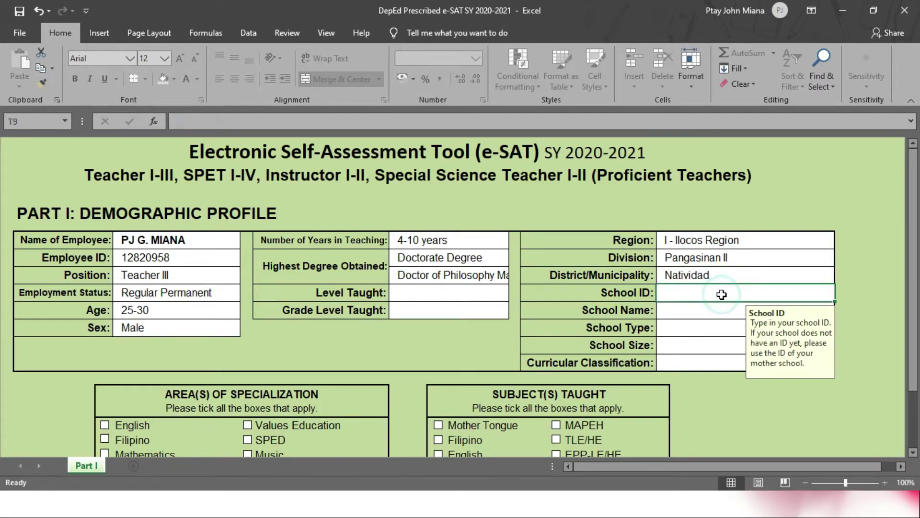
pyautogui.write('101836')
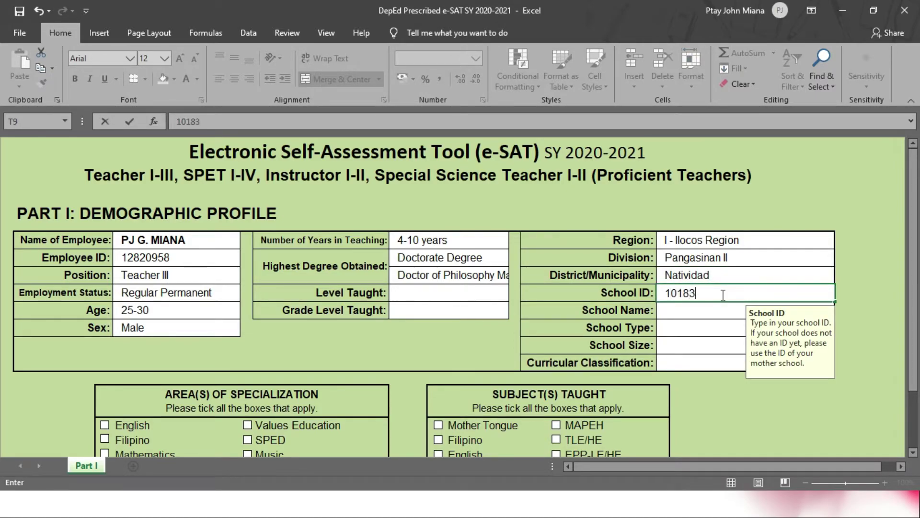
pyautogui.click(698, 312)
# Step: Enter 'Luna Elementary School' as the school name
pyautogui.write('Lu')
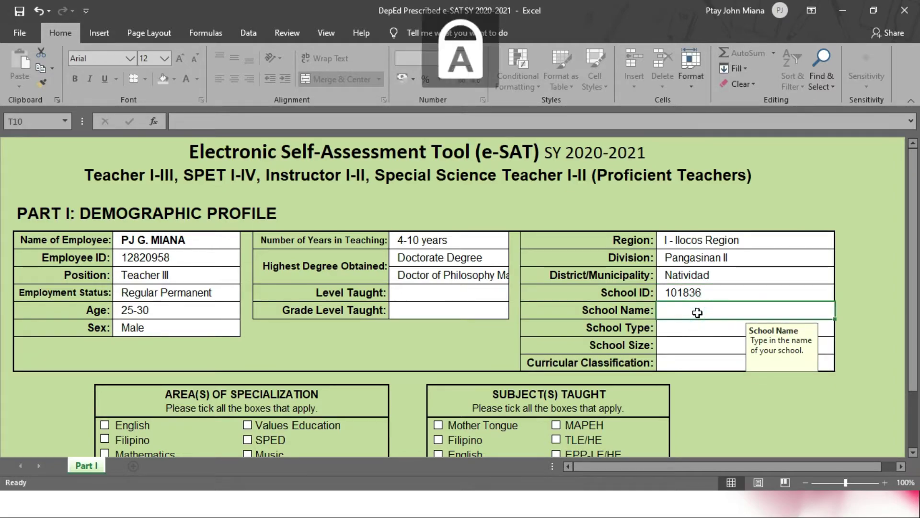
pyautogui.write('na')
pyautogui.press('capslock')
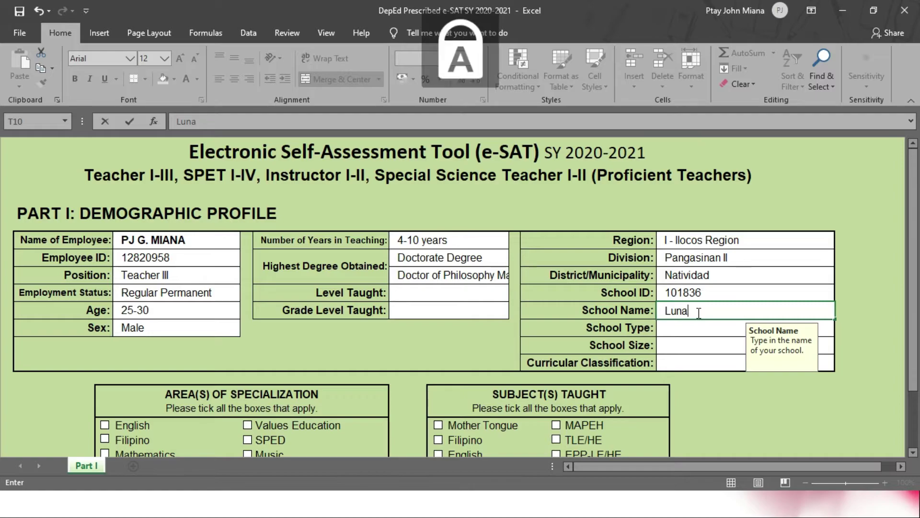
pyautogui.write('E')
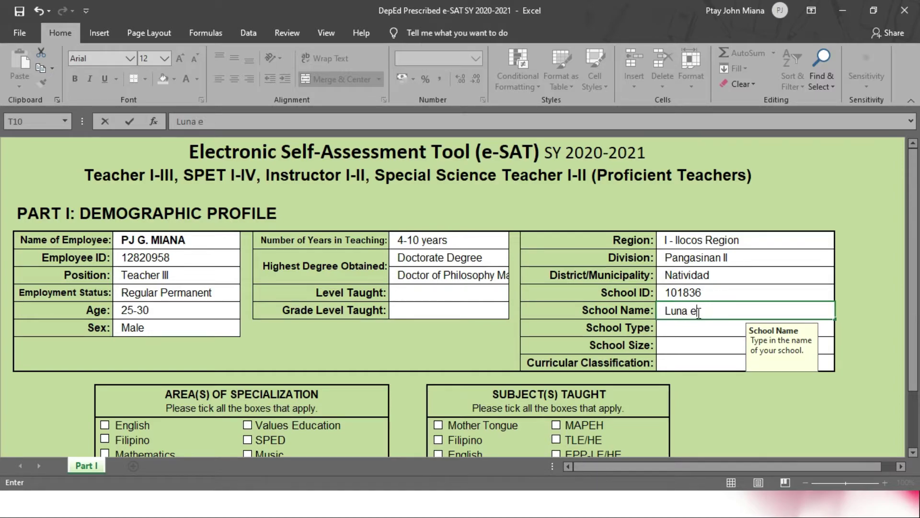
pyautogui.write('LEME')
pyautogui.press('BackSpace')
pyautogui.press('BackSpace')
pyautogui.press('BackSpace')
pyautogui.press('BackSpace')
pyautogui.press('BackSpace')
pyautogui.press('capslock')
pyautogui.write('e')
pyautogui.press('capslock')
pyautogui.write('LE')
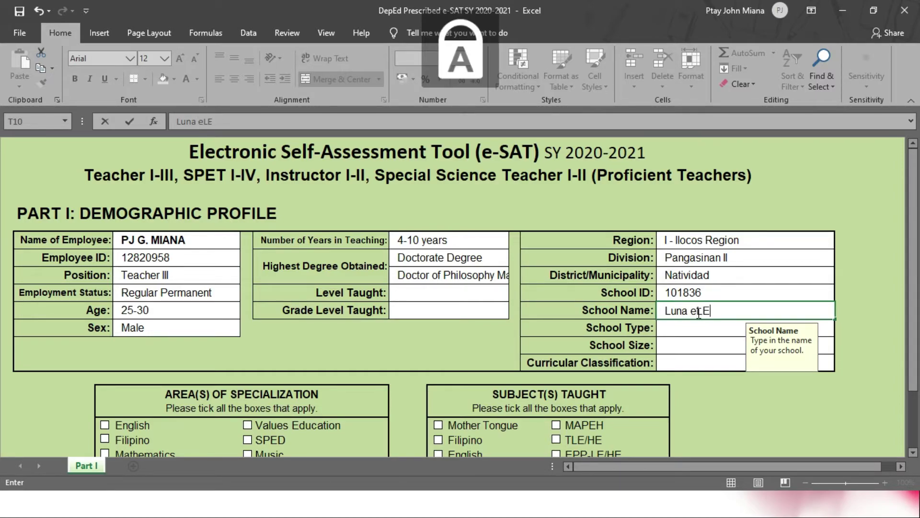
pyautogui.press('BackSpace')
pyautogui.press('BackSpace')
pyautogui.press('capslock')
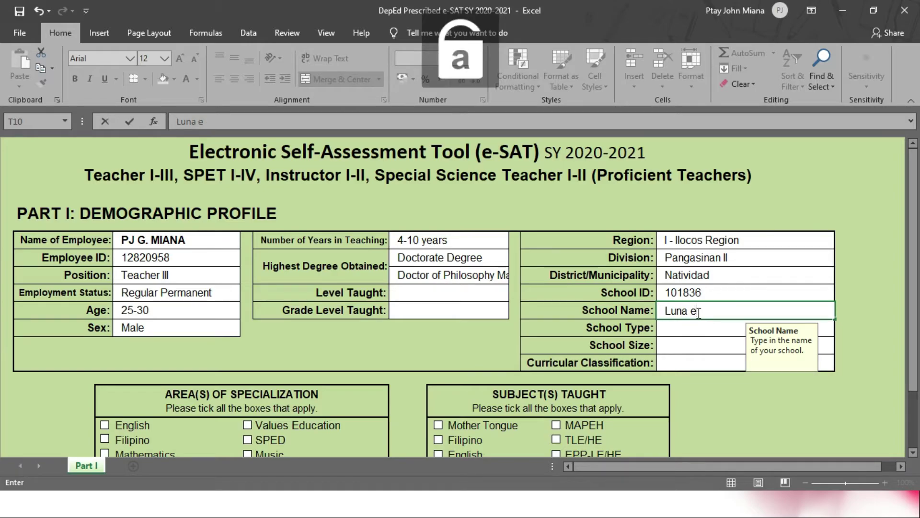
pyautogui.press('BackSpace')
pyautogui.press('capslock')
pyautogui.write('E')
pyautogui.press('capslock')
pyautogui.write('lementary ')
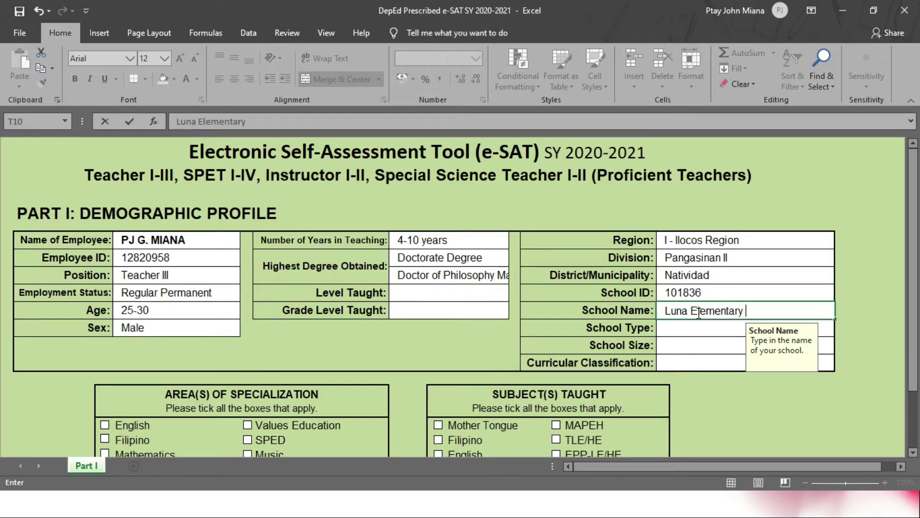
pyautogui.write('School')
pyautogui.press('Return')
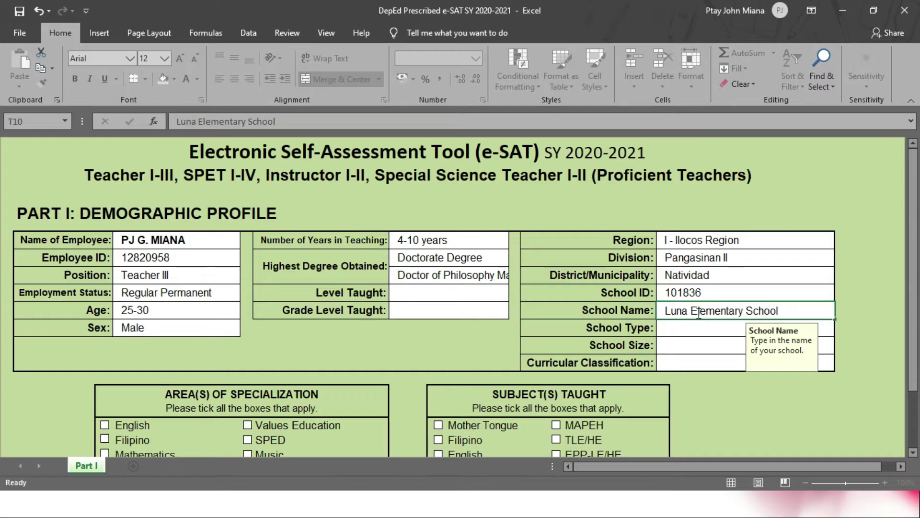
pyautogui.click(693, 331)
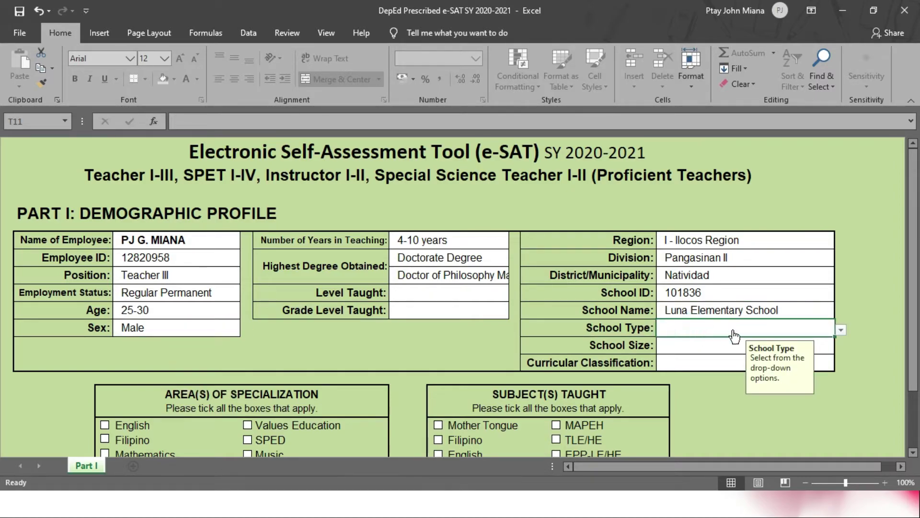
# Step: Choose Rural school type, Medium school size and Kinder to Grade 6 curricular classification
pyautogui.click(841, 332)
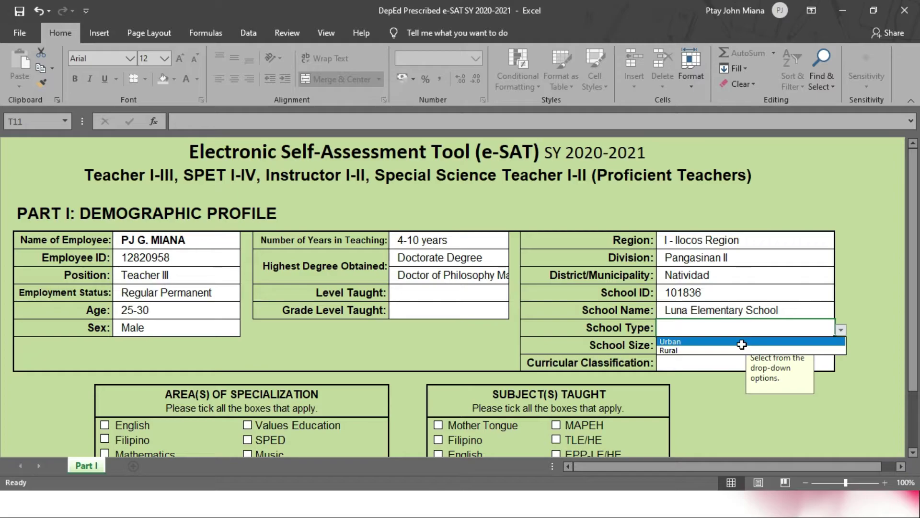
pyautogui.click(707, 351)
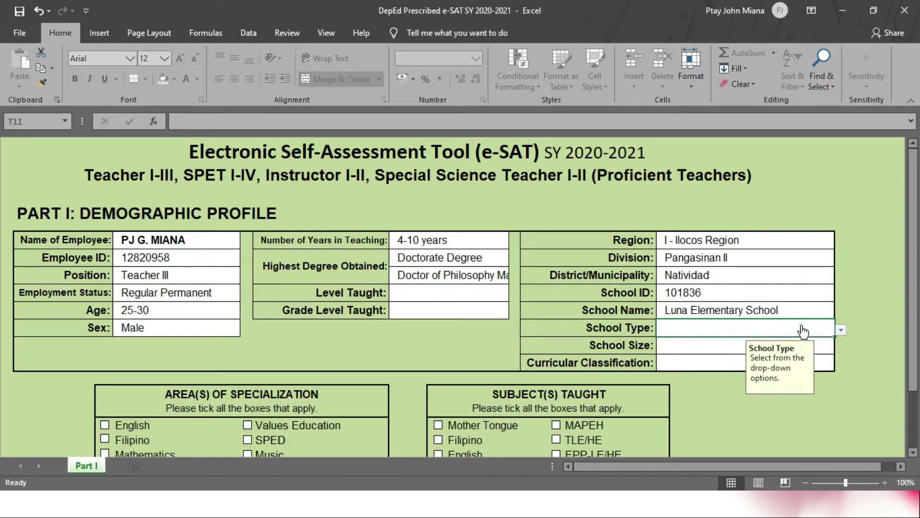
pyautogui.click(842, 329)
pyautogui.click(694, 352)
pyautogui.click(679, 348)
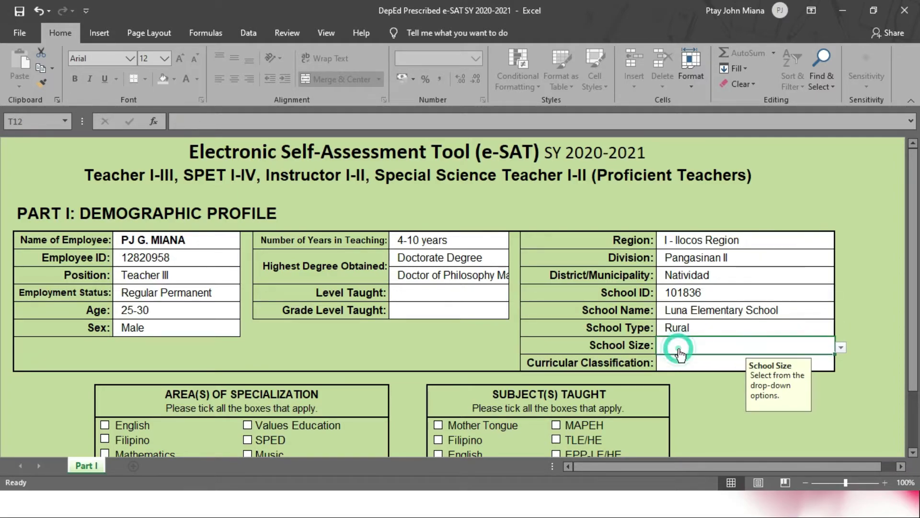
pyautogui.hotkey('alt', 'Down')
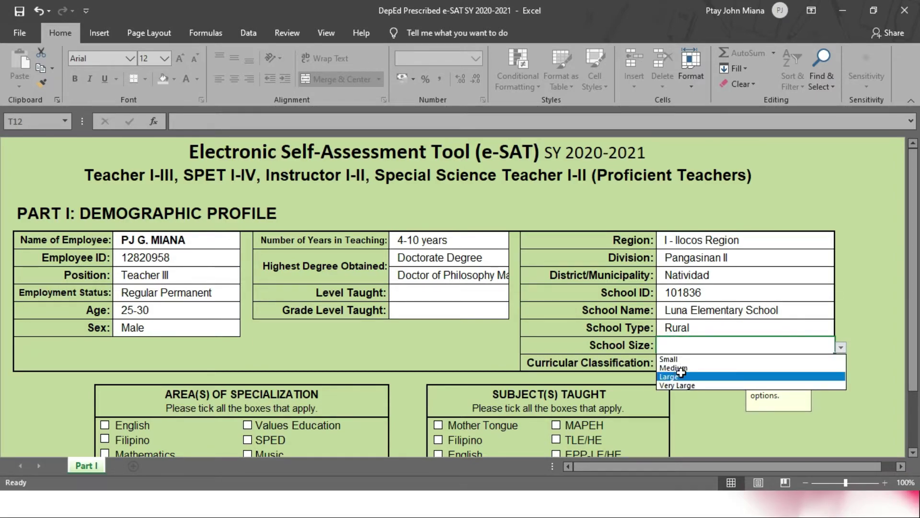
pyautogui.click(677, 368)
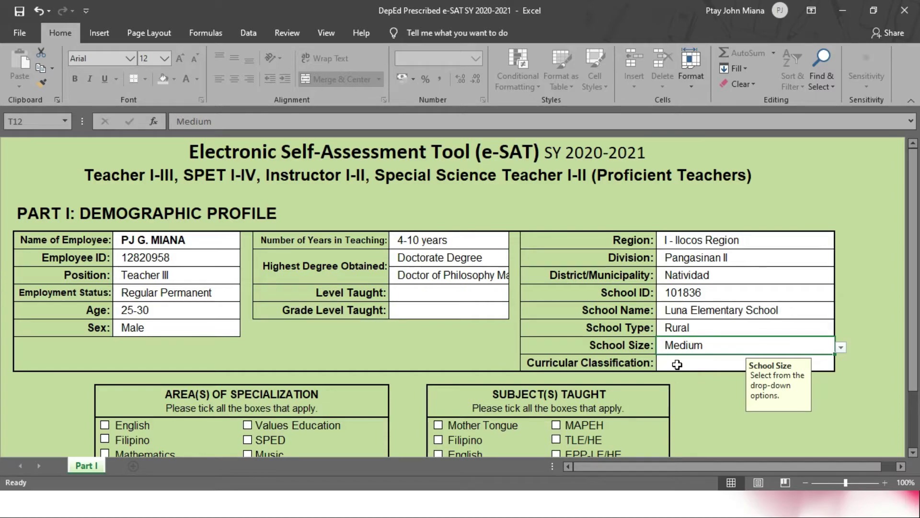
pyautogui.click(677, 366)
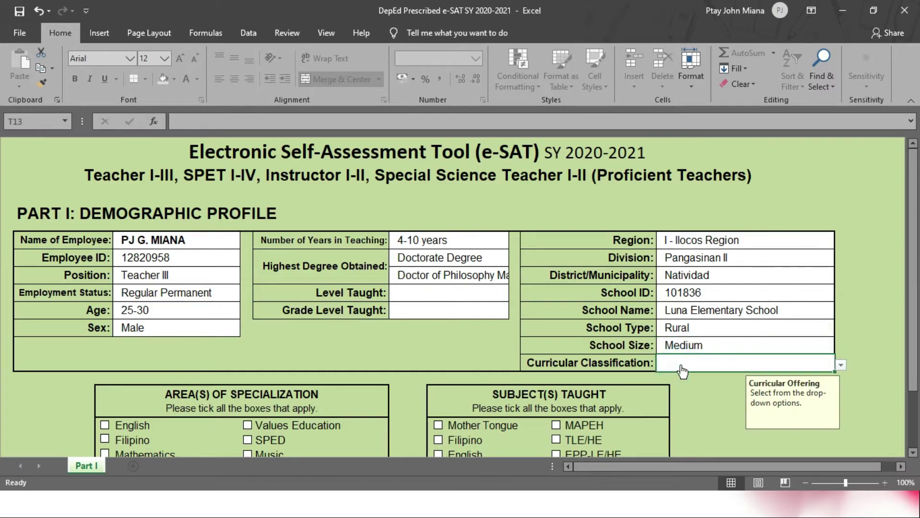
pyautogui.click(841, 366)
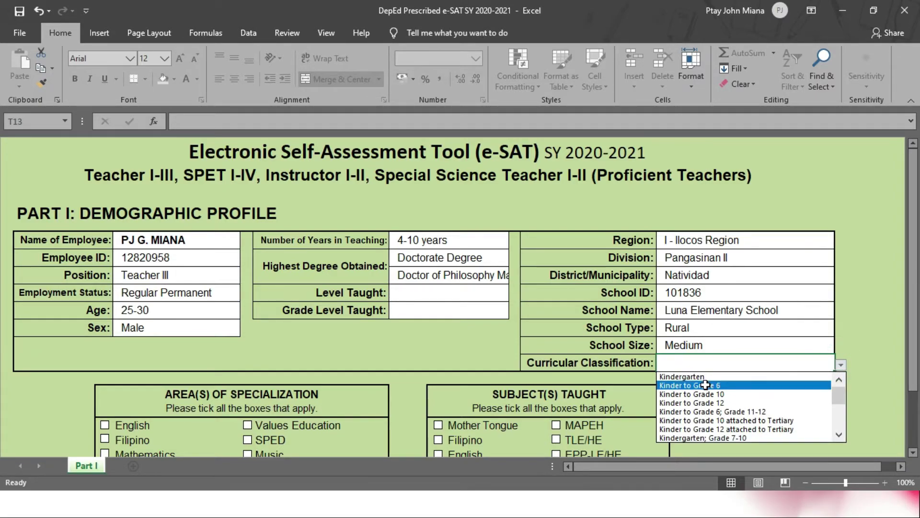
pyautogui.click(741, 387)
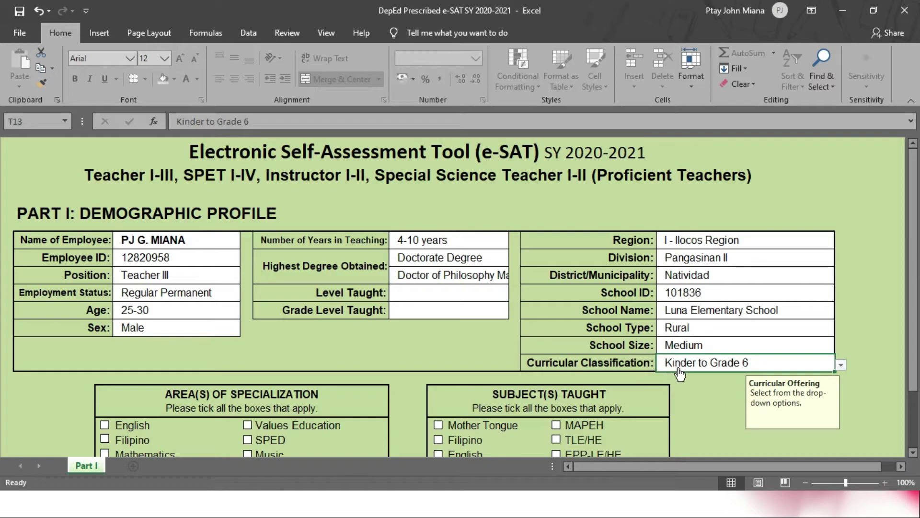
pyautogui.click(416, 295)
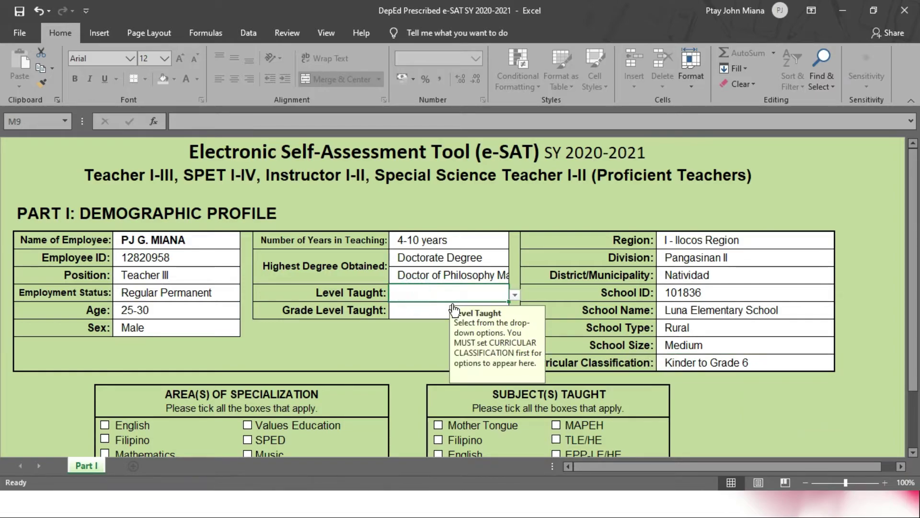
# Step: Set Level Taught to Elementary and Grade Level Taught to Grade 6
pyautogui.click(516, 296)
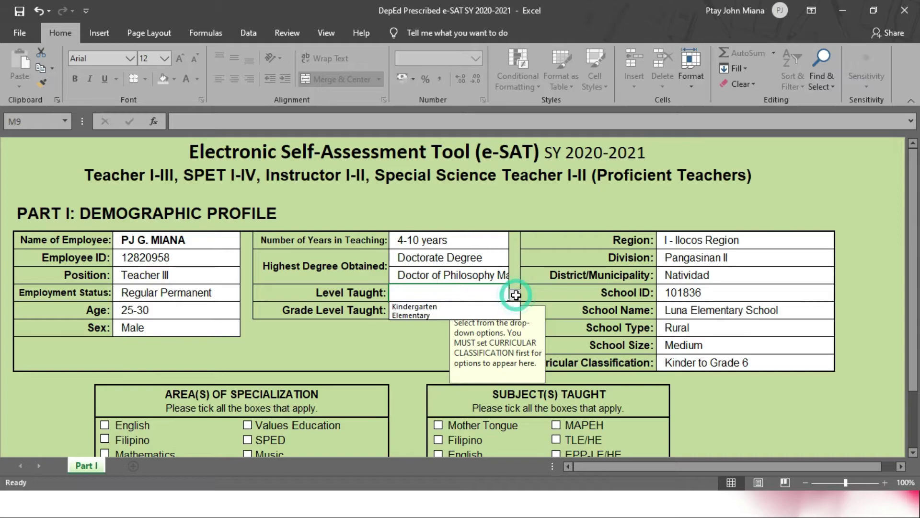
pyautogui.click(461, 316)
pyautogui.click(426, 316)
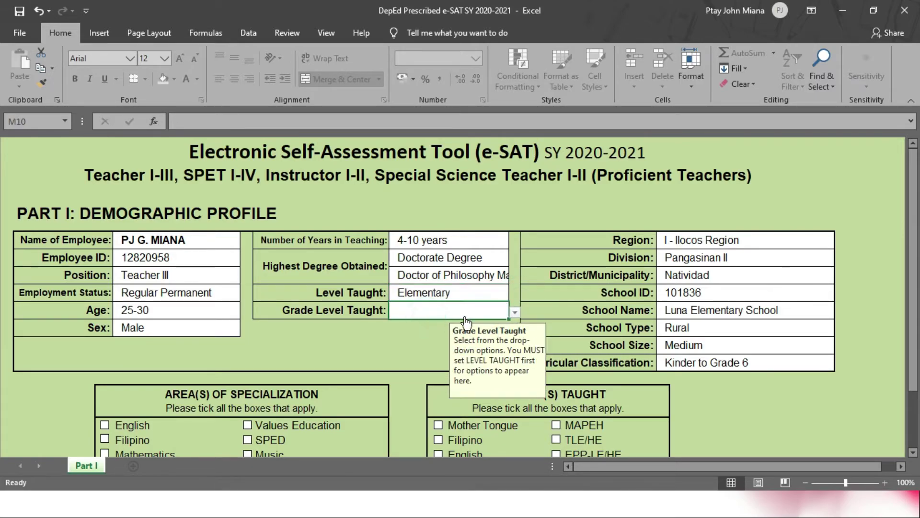
pyautogui.click(515, 312)
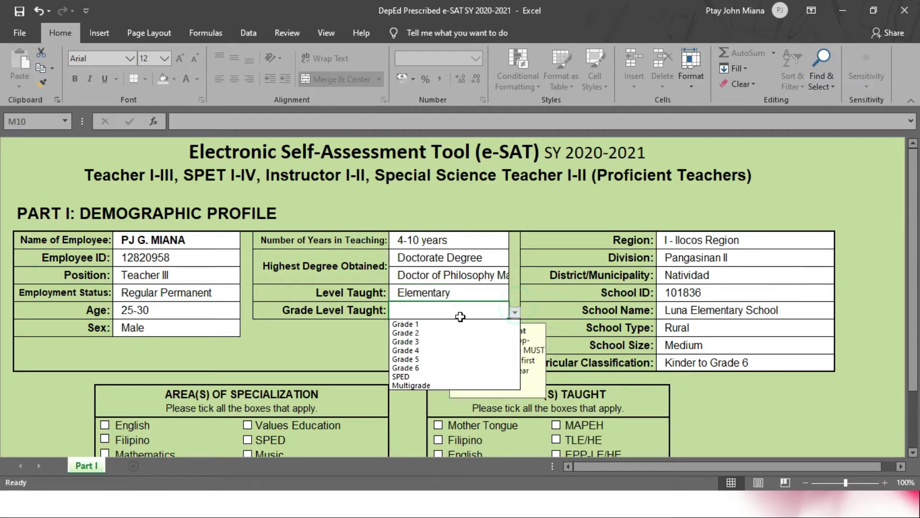
pyautogui.click(418, 368)
# Step: Tick English under Area(s) of Specialization
pyautogui.scroll(-4, 417, 359)
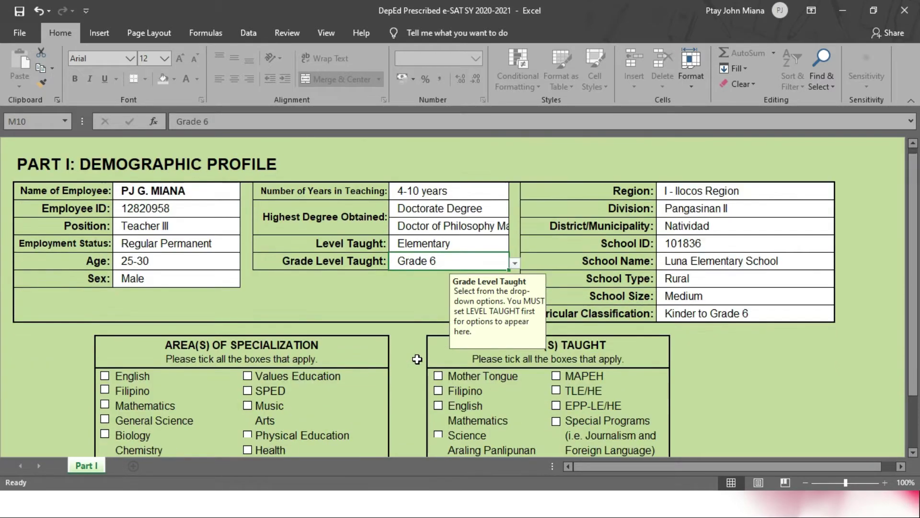
pyautogui.scroll(4, 417, 359)
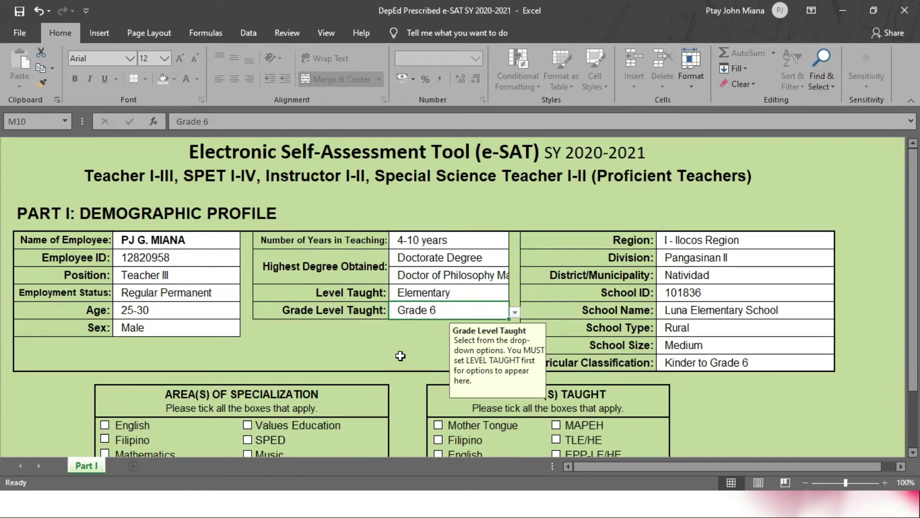
pyautogui.scroll(-4, 401, 356)
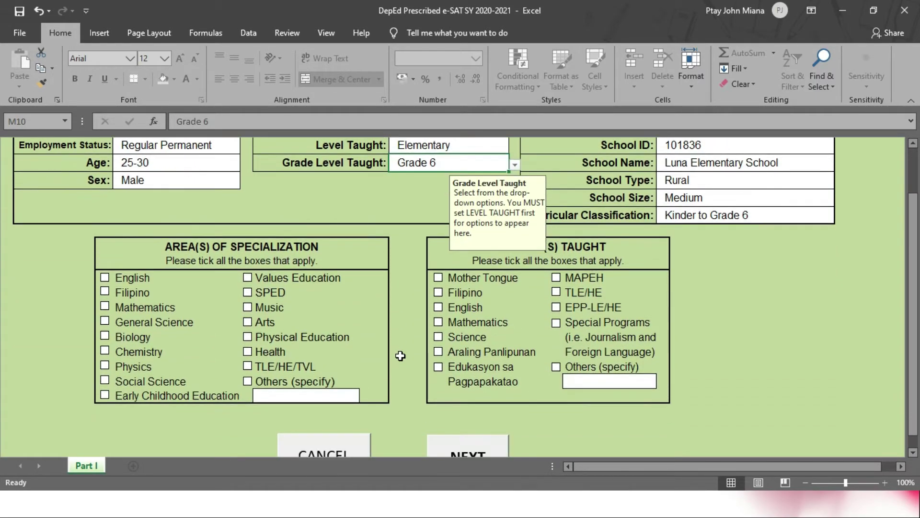
pyautogui.click(207, 309)
pyautogui.click(209, 281)
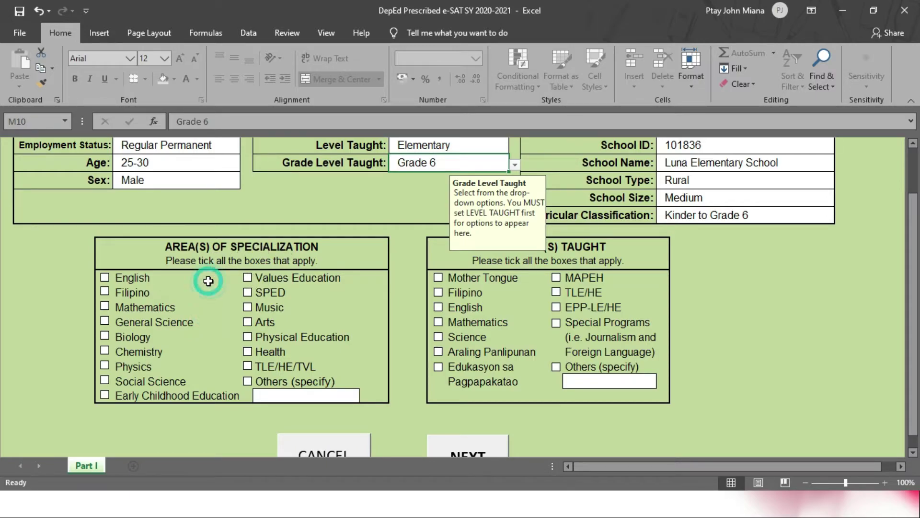
pyautogui.click(105, 279)
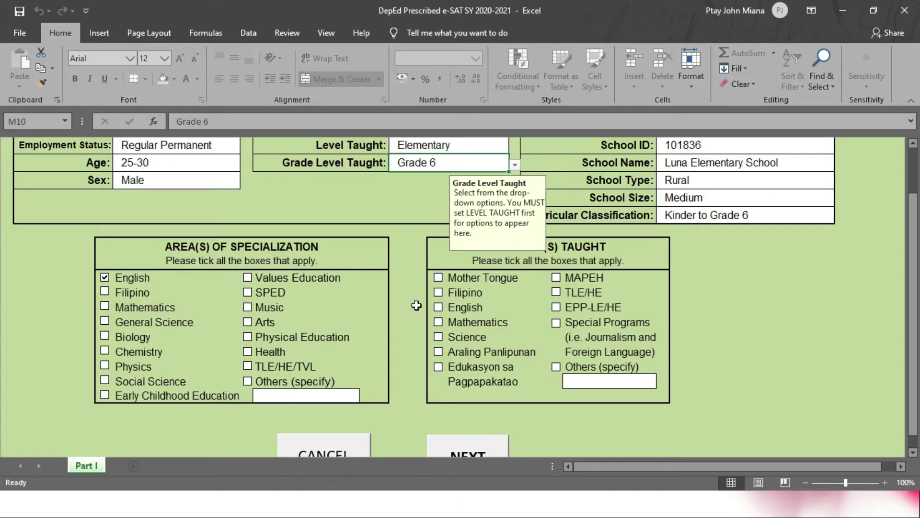
# Step: Review the years in teaching, highest degree and Level Taught entries
pyautogui.scroll(2, 467, 321)
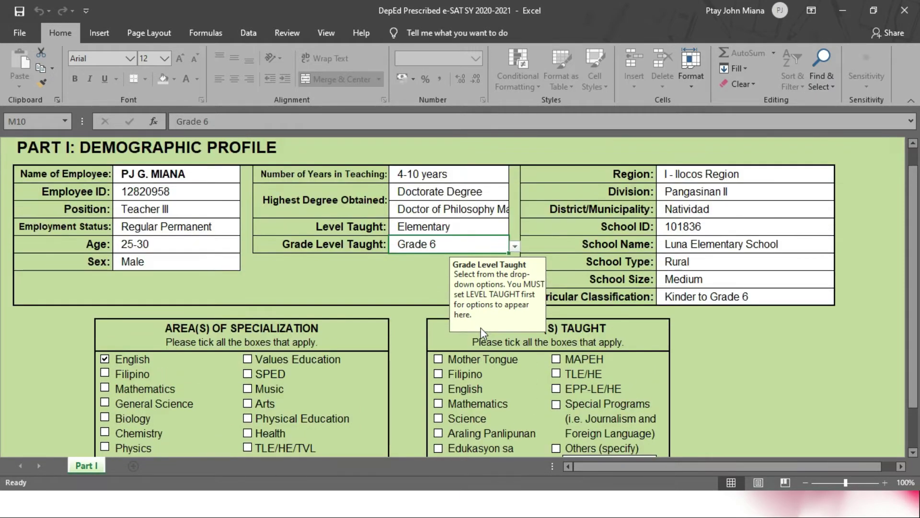
pyautogui.scroll(-1, 482, 332)
pyautogui.scroll(-2, 583, 247)
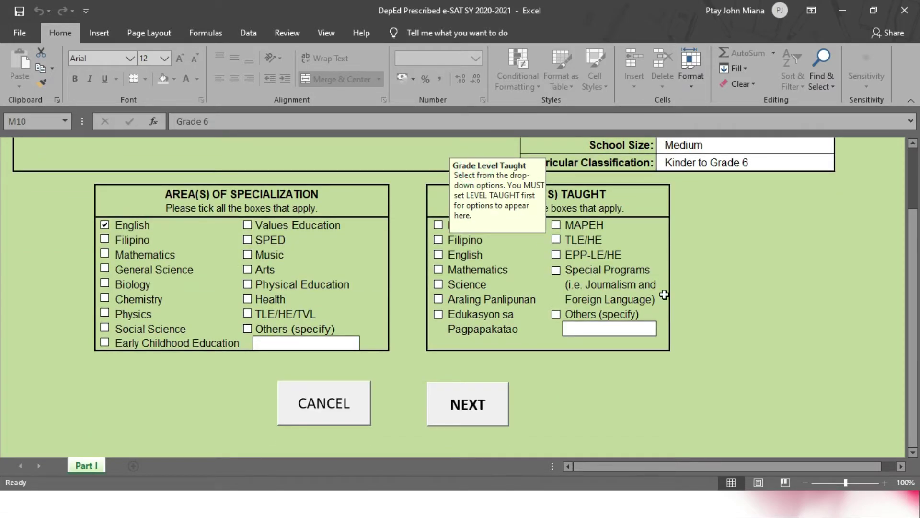
pyautogui.keyDown('ctrl'); pyautogui.scroll(-1, 551, 249); pyautogui.keyUp('ctrl')
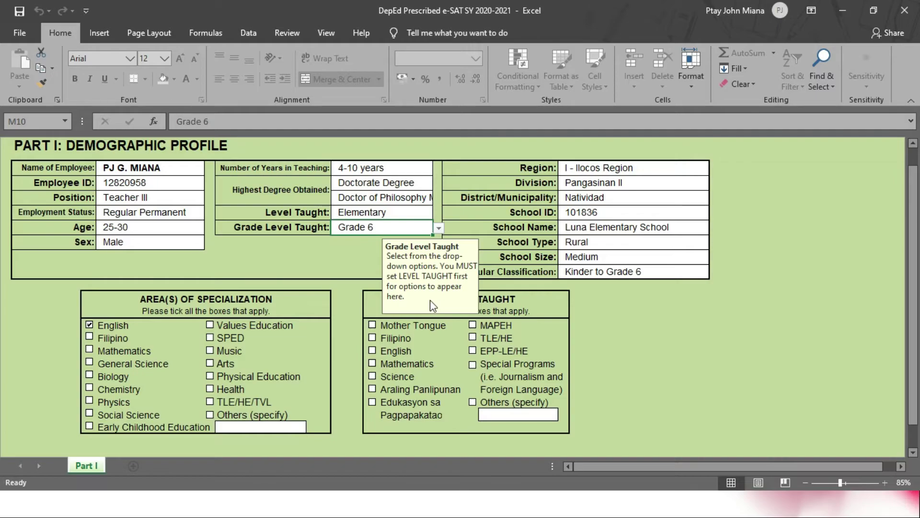
pyautogui.scroll(-1, 430, 300)
pyautogui.scroll(2, 446, 300)
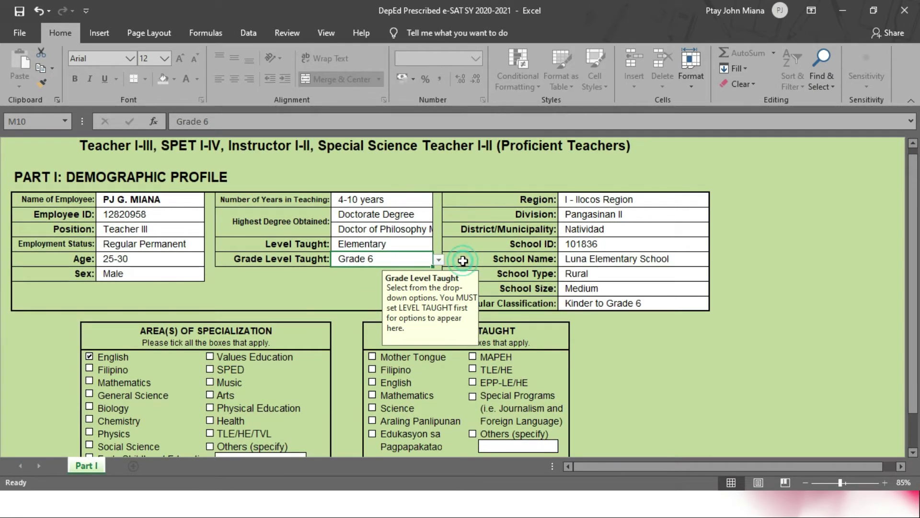
pyautogui.click(418, 243)
pyautogui.click(417, 219)
pyautogui.click(406, 199)
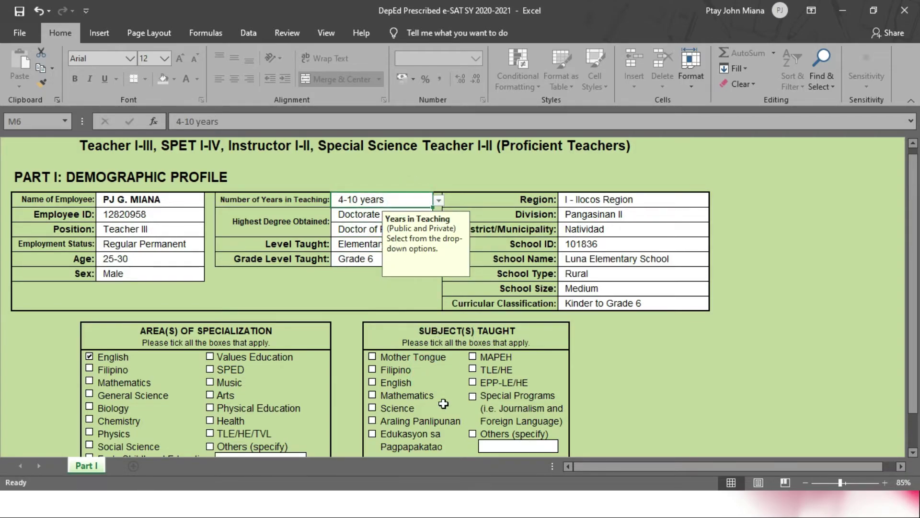
# Step: Tick Science, Edukasyon sa Pagpapakatao, MAPEH and EPP-LE/HE as subjects taught, then proceed to Part II
pyautogui.scroll(-1, 444, 404)
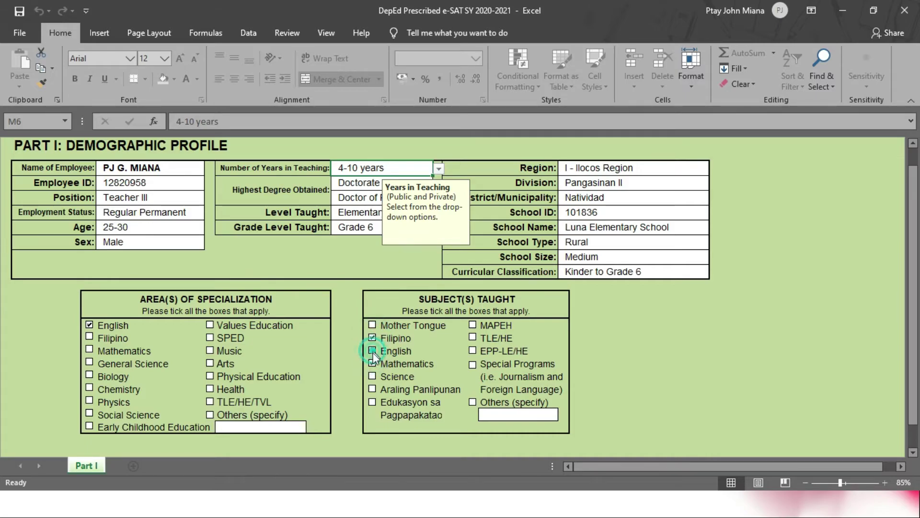
pyautogui.click(372, 377)
pyautogui.click(373, 403)
pyautogui.click(473, 325)
pyautogui.click(473, 350)
pyautogui.scroll(-3, 562, 359)
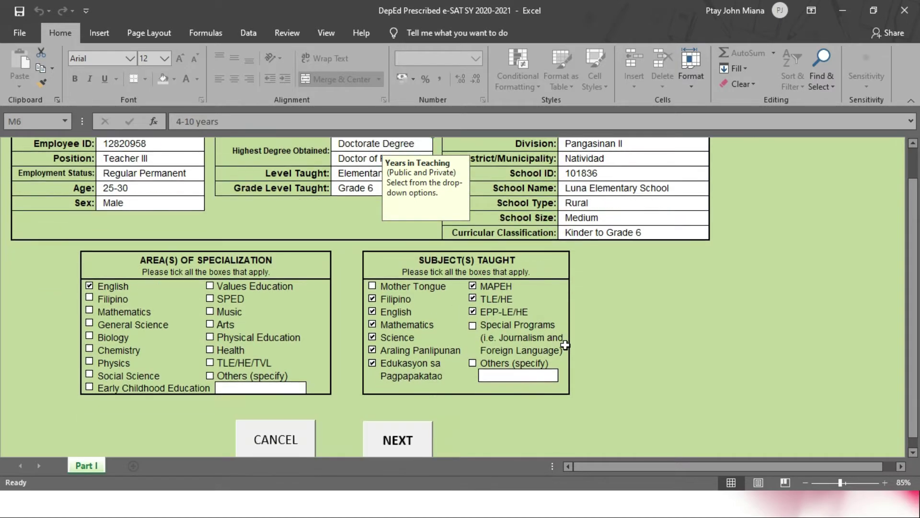
pyautogui.click(398, 357)
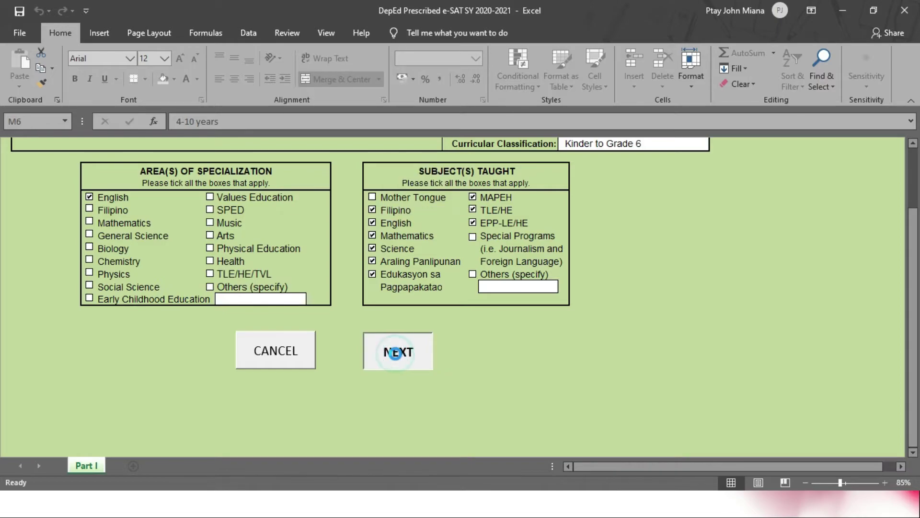
# Step: Rate objectives 1.1–1.3: capability Very High, Very High, High; priority High, High, Very High
pyautogui.keyDown('ctrl'); pyautogui.scroll(-2, 395, 354); pyautogui.keyUp('ctrl')
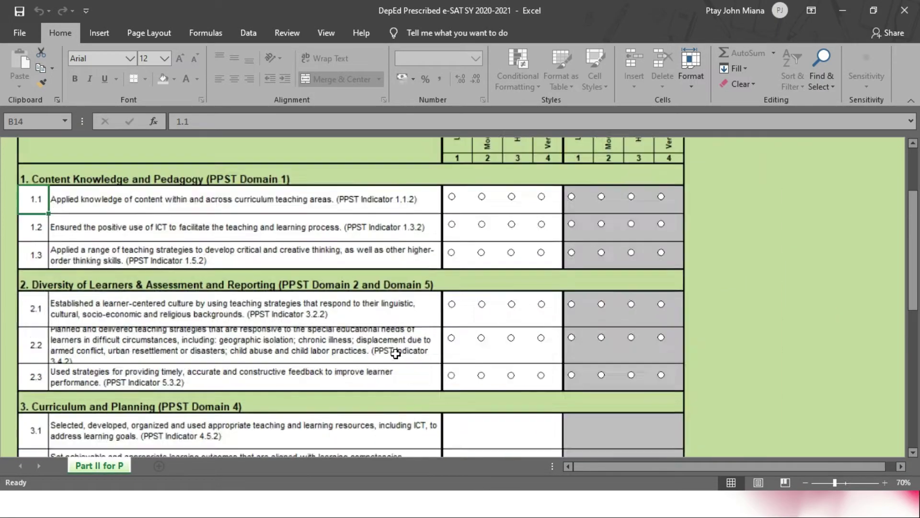
pyautogui.scroll(3, 396, 354)
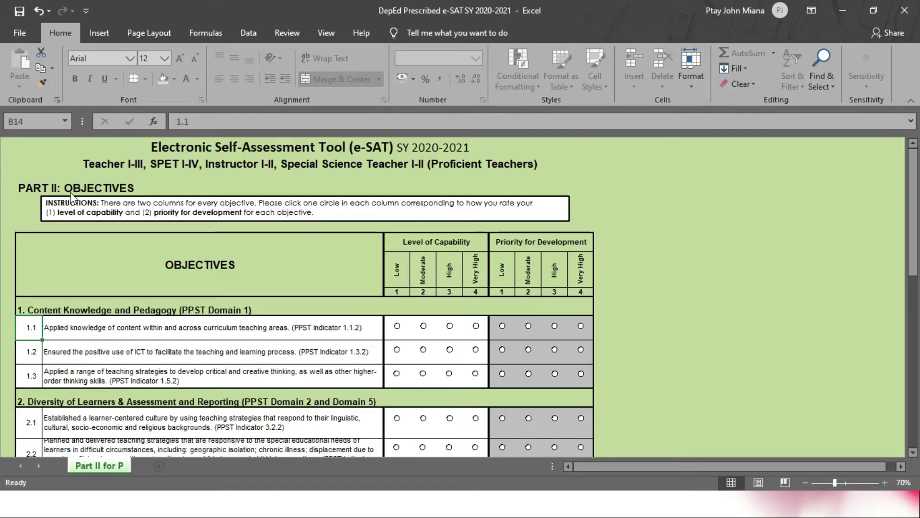
pyautogui.scroll(-2, 120, 347)
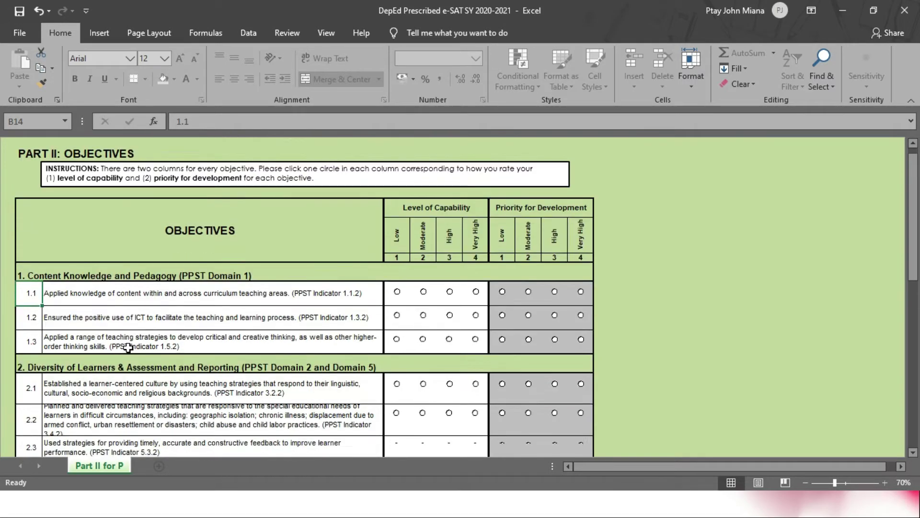
pyautogui.scroll(2, 128, 348)
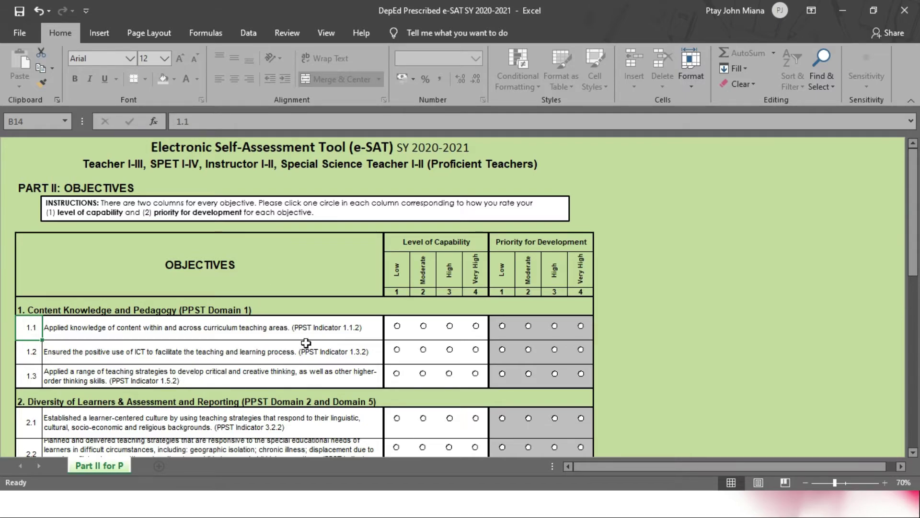
pyautogui.scroll(-1, 365, 350)
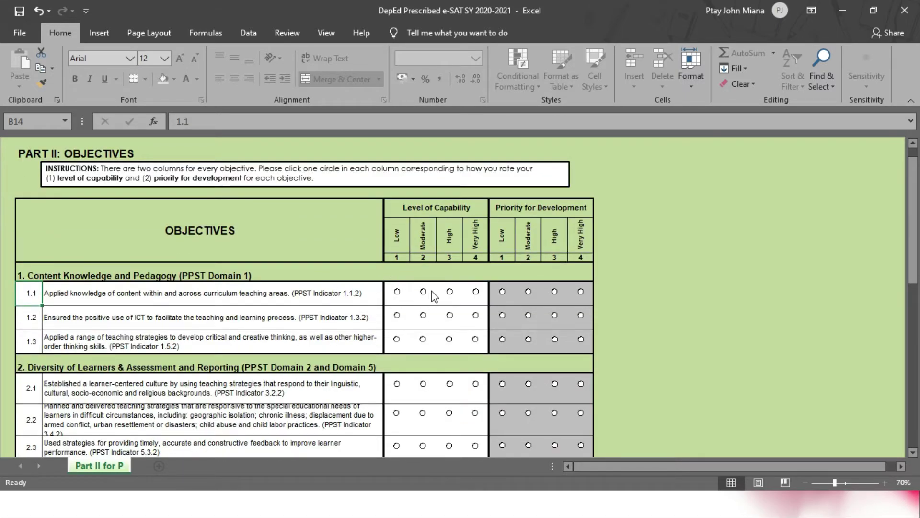
pyautogui.click(476, 292)
pyautogui.click(556, 292)
pyautogui.click(476, 316)
pyautogui.click(552, 317)
pyautogui.click(581, 339)
pyautogui.click(449, 339)
# Step: Rate objectives 2.1–2.3 capability Very High, with priority Very High for 2.2 and High for 2.3
pyautogui.scroll(-1, 449, 340)
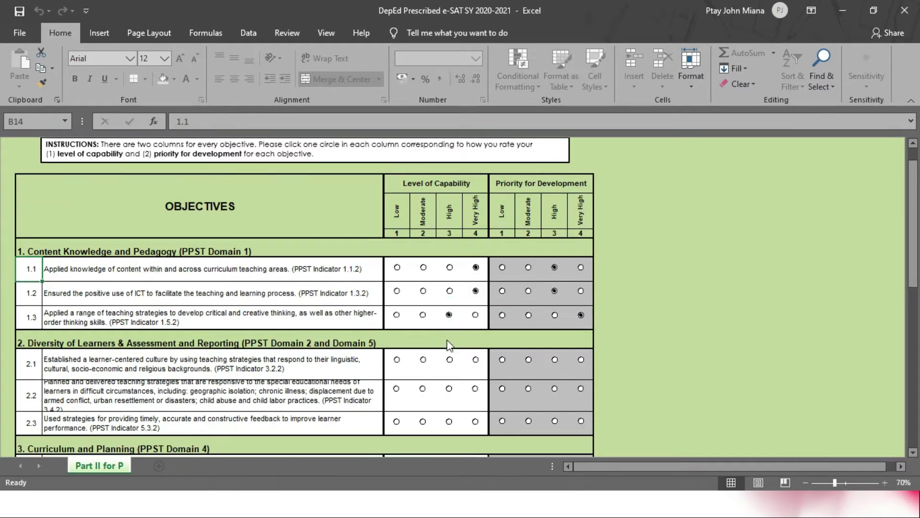
pyautogui.click(475, 351)
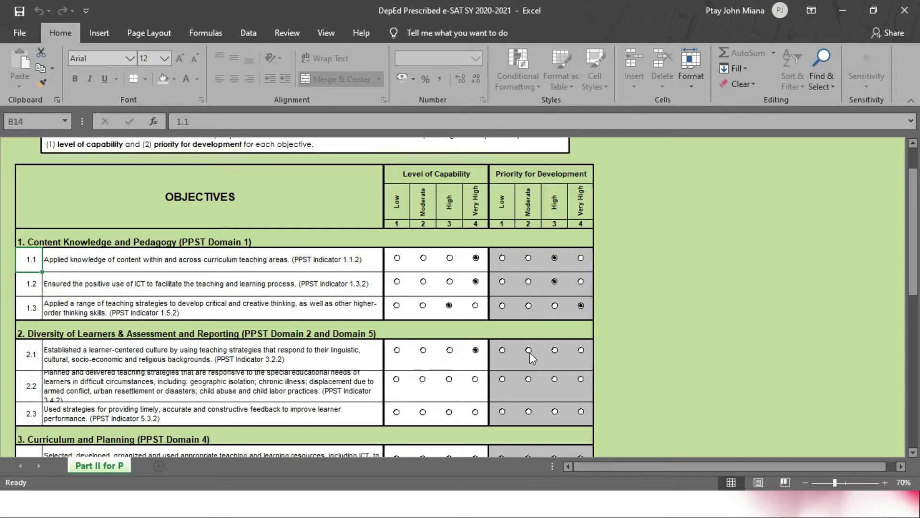
pyautogui.click(581, 379)
pyautogui.click(475, 379)
pyautogui.click(474, 412)
pyautogui.click(555, 412)
# Step: Rate 3.1 Very High/High, 3.2 High/Very High, and 4.1 Very High for both
pyautogui.scroll(-2, 555, 411)
pyautogui.click(475, 351)
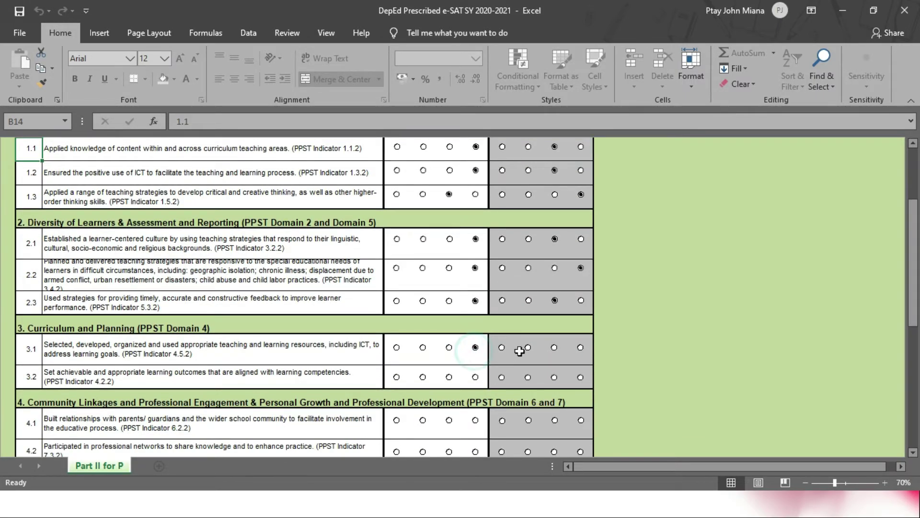
pyautogui.click(552, 349)
pyautogui.click(581, 377)
pyautogui.click(449, 377)
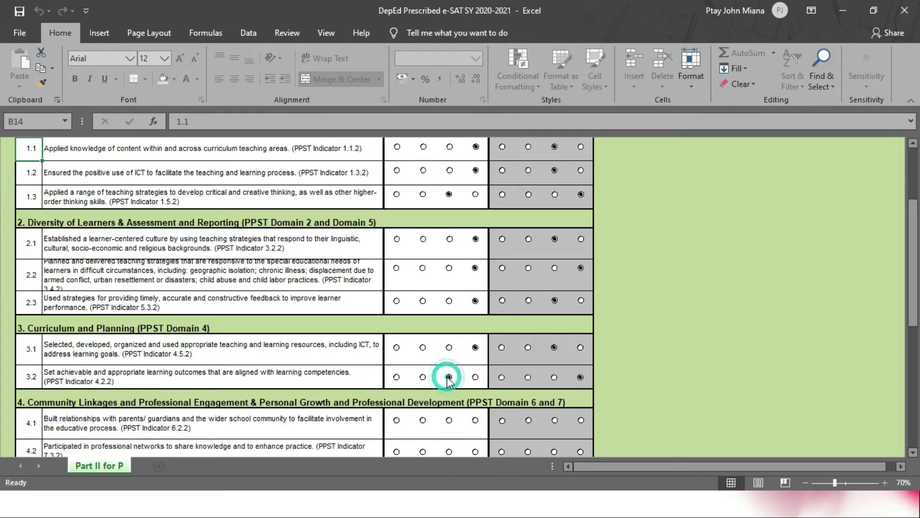
pyautogui.click(475, 420)
pyautogui.click(581, 420)
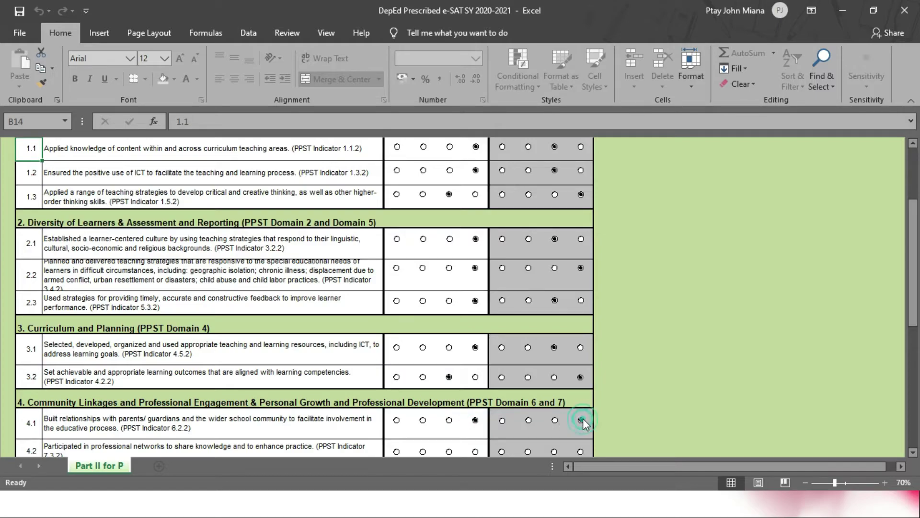
# Step: Rate 4.2 and 4.3 capability Very High, and Plus Factor 5.1 capability High, priority Very High
pyautogui.scroll(-2, 528, 403)
pyautogui.click(475, 329)
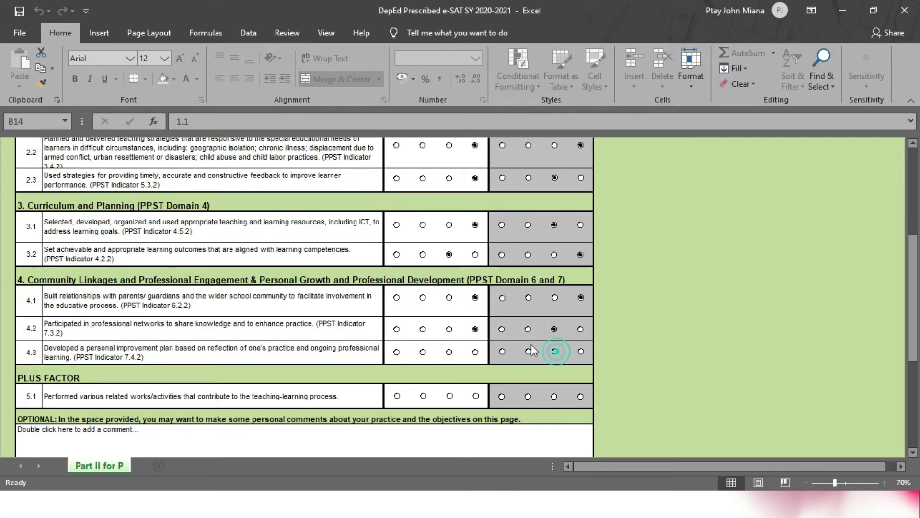
pyautogui.click(475, 351)
pyautogui.click(450, 396)
pyautogui.click(581, 396)
pyautogui.scroll(-2, 555, 401)
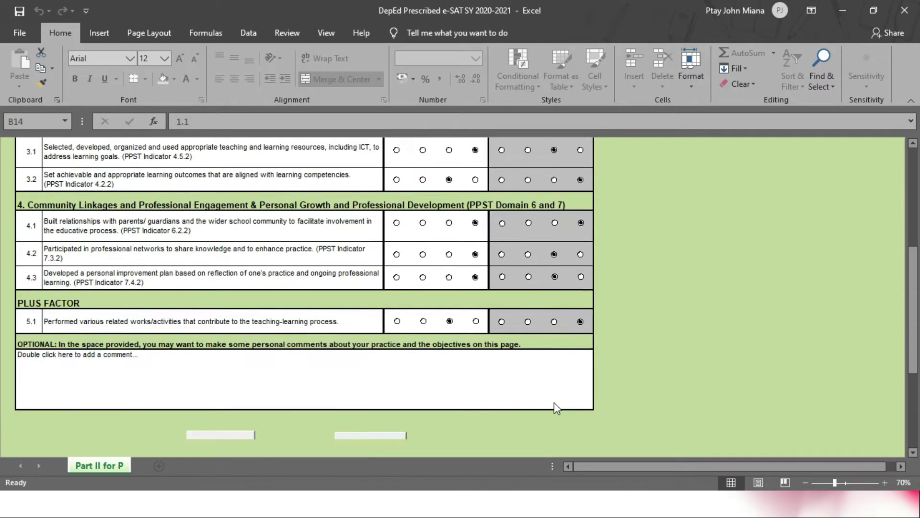
pyautogui.scroll(-2, 554, 402)
pyautogui.scroll(4, 382, 298)
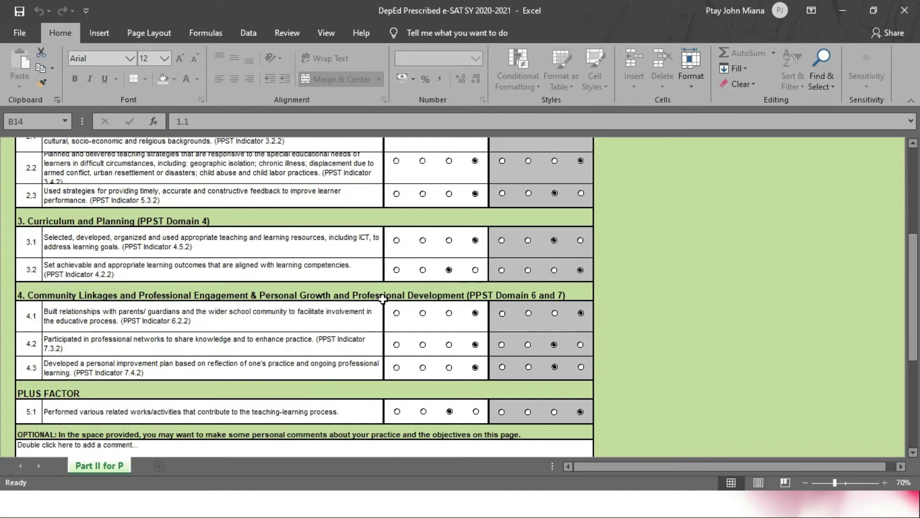
pyautogui.scroll(9, 382, 299)
pyautogui.scroll(-8, 383, 298)
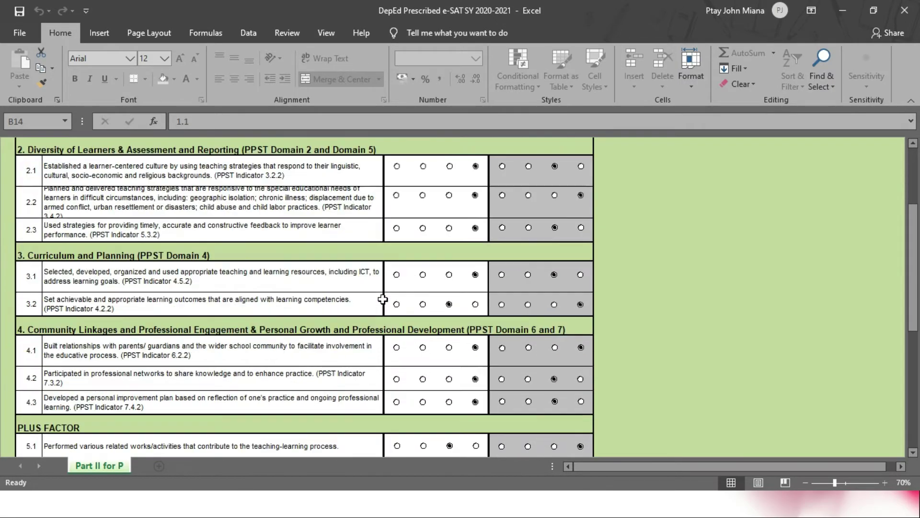
pyautogui.scroll(-7, 383, 299)
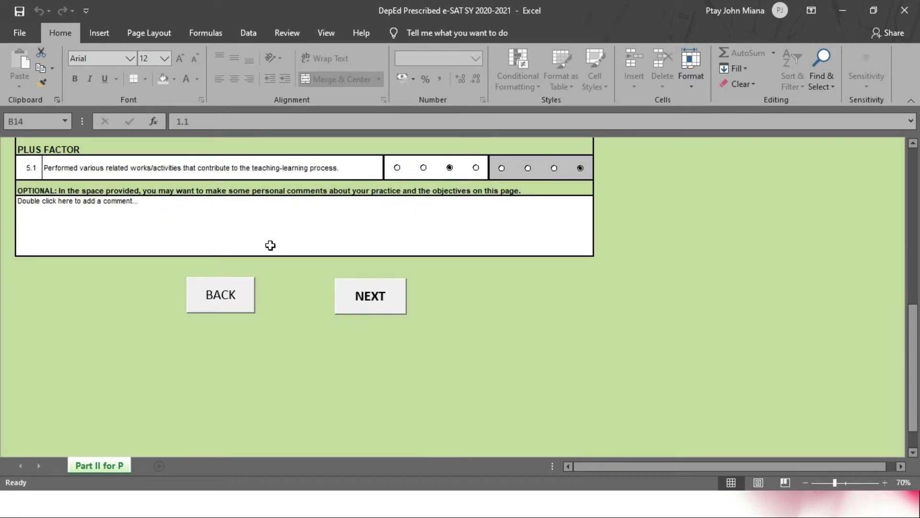
pyautogui.scroll(3, 270, 246)
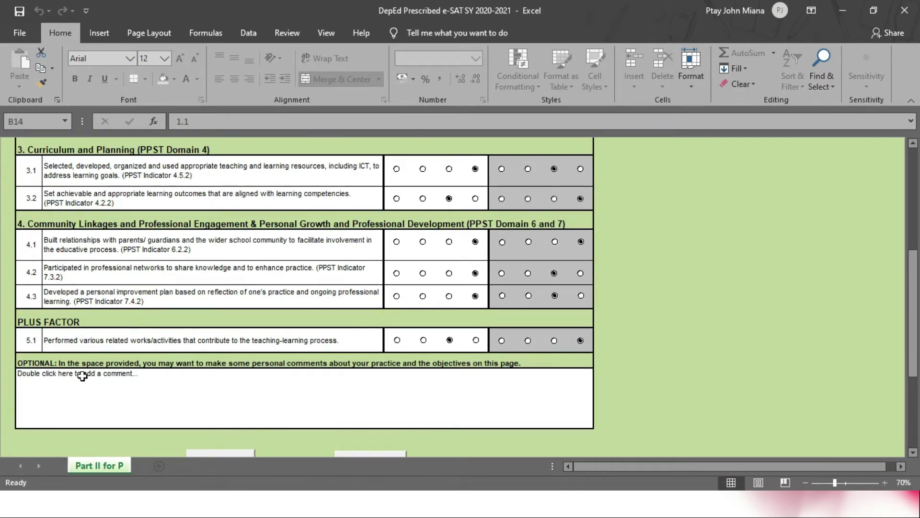
# Step: Enter the comment 'I am also able to do things that others cannot, especially if I am so motivated.'
pyautogui.doubleClick(58, 387)
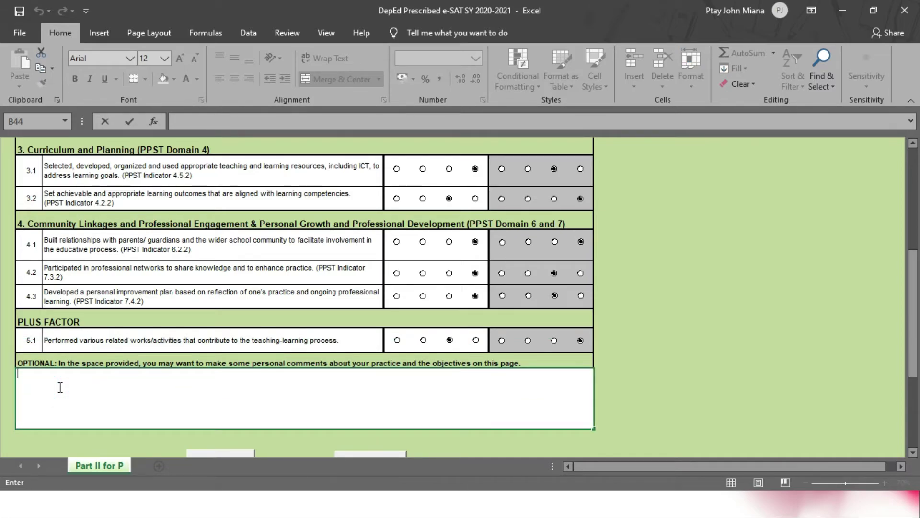
pyautogui.press('capslock')
pyautogui.write('I')
pyautogui.press('capslock')
pyautogui.write('a')
pyautogui.press('BackSpace')
pyautogui.press('BackSpace')
pyautogui.press('BackSpace')
pyautogui.write('am also able to do t')
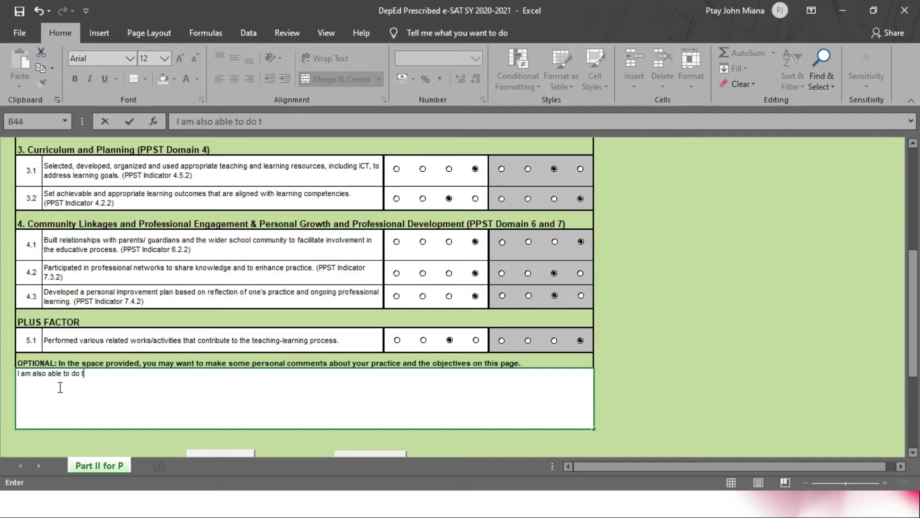
pyautogui.write('hings that others cannot')
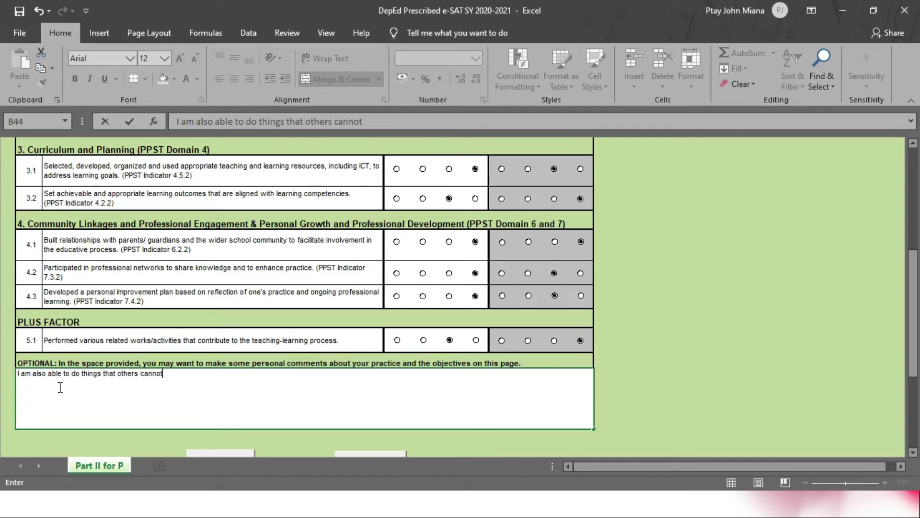
pyautogui.write(', especially if ')
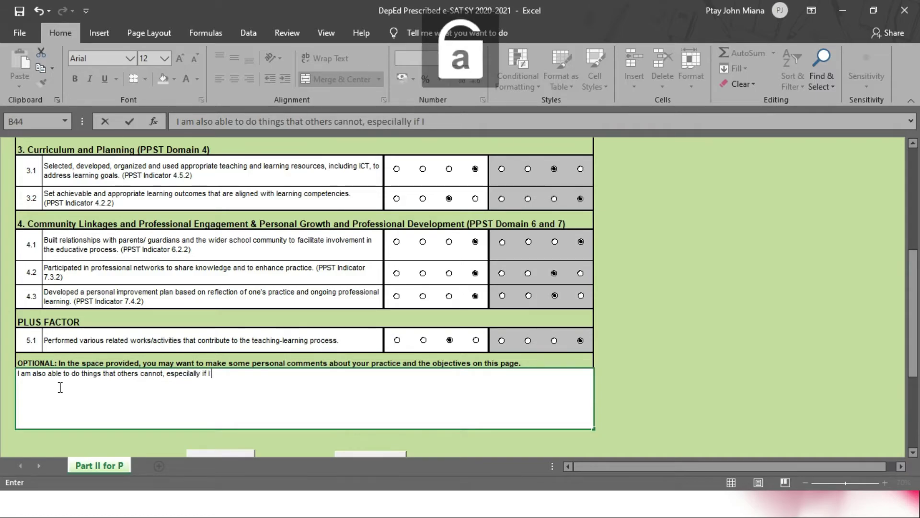
pyautogui.write('I am so motivated.')
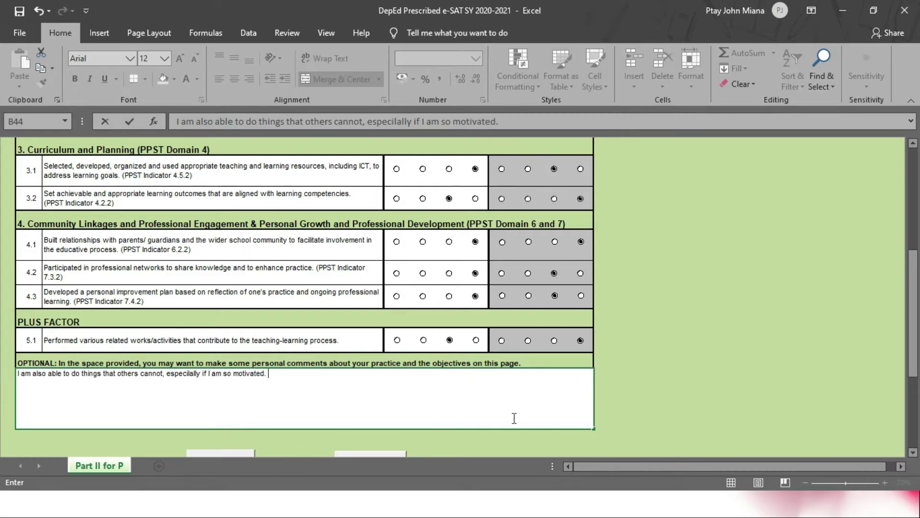
pyautogui.click(674, 407)
# Step: Go on to the Part III: Core Behavioral Competencies sheet with the NEXT button
pyautogui.scroll(-2, 674, 407)
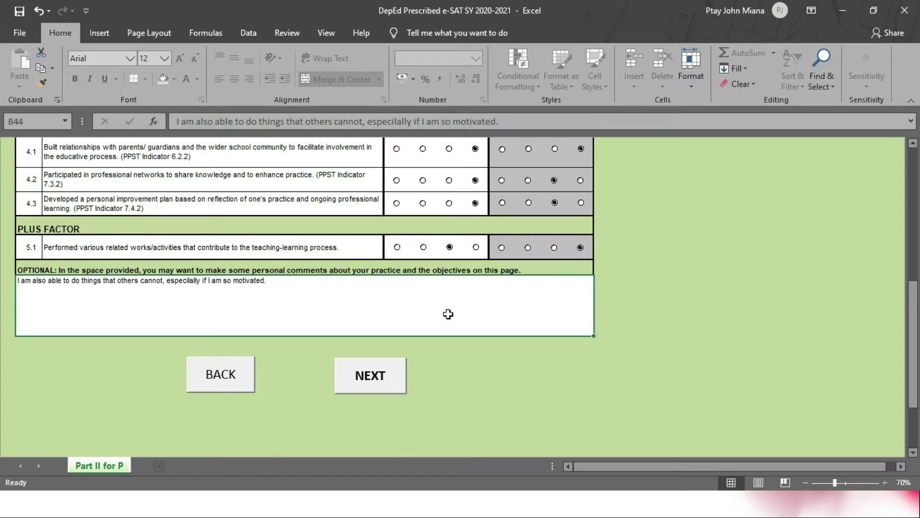
pyautogui.scroll(10, 448, 314)
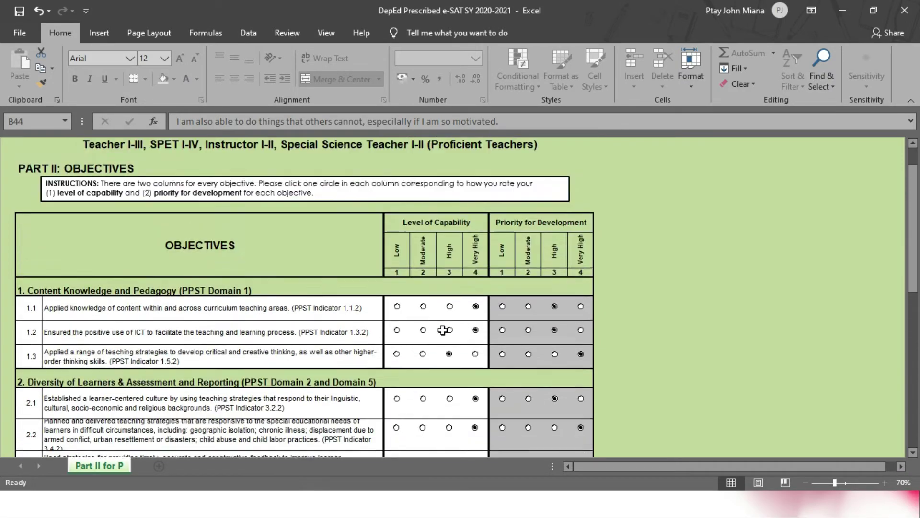
pyautogui.scroll(-10, 443, 330)
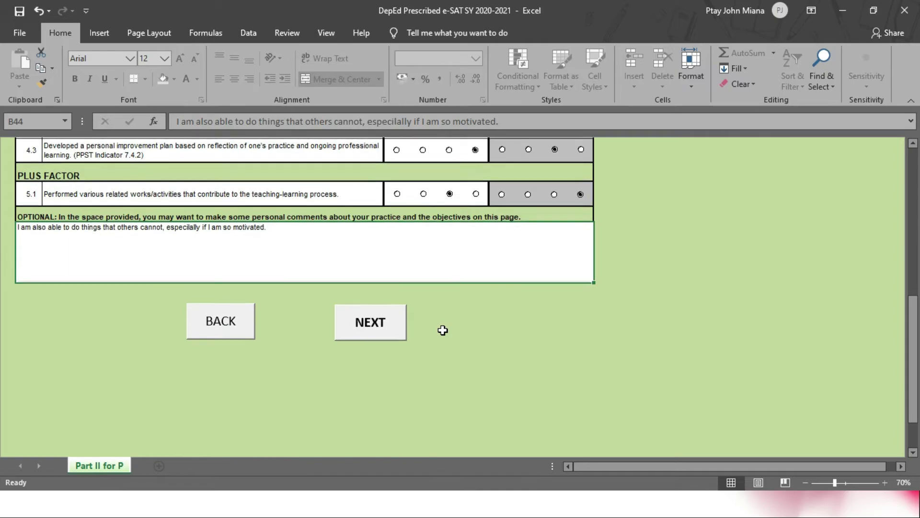
pyautogui.scroll(2, 443, 330)
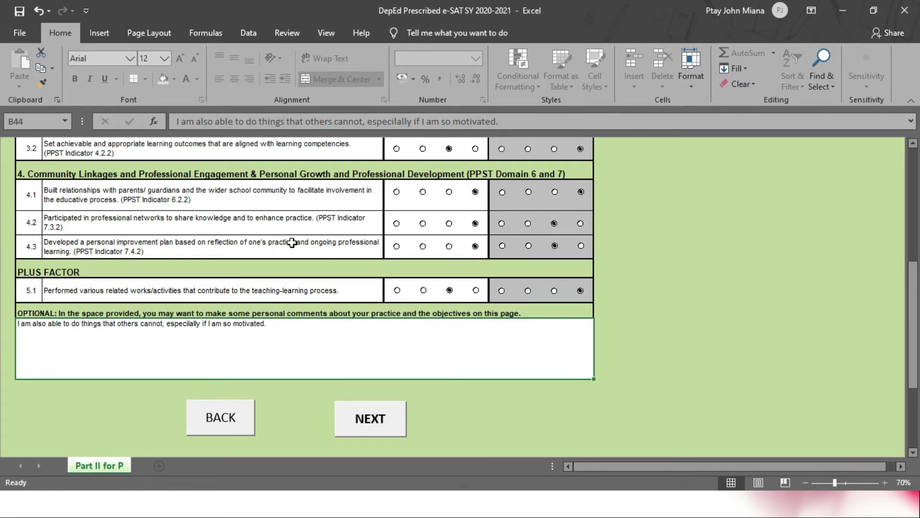
pyautogui.scroll(4, 307, 265)
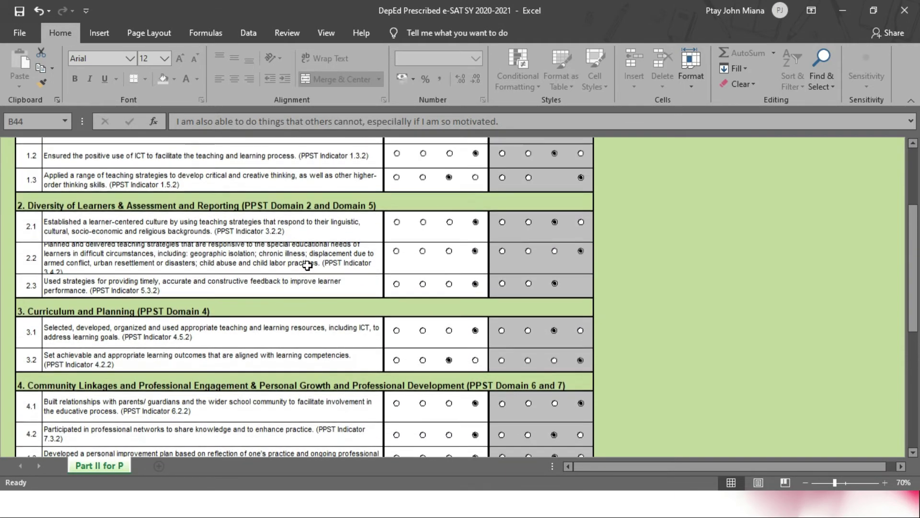
pyautogui.scroll(-9, 307, 265)
pyautogui.scroll(4, 319, 366)
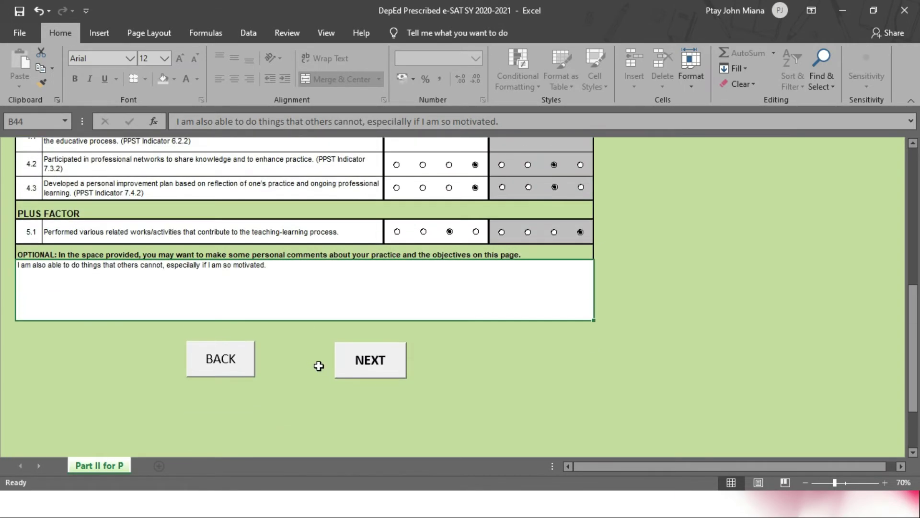
pyautogui.click(353, 361)
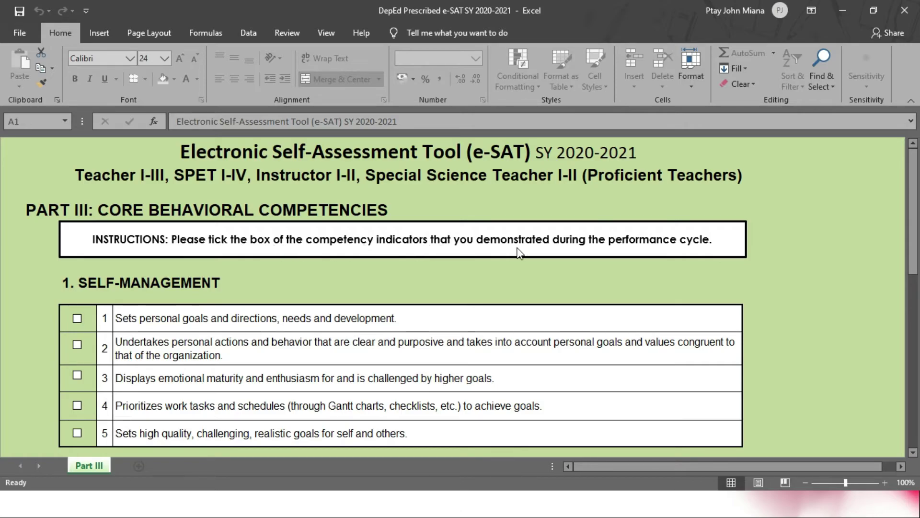
# Step: Tick the Self-Management checkboxes, including item 5, and the Professionalism and Ethics indicators
pyautogui.scroll(-3, 636, 288)
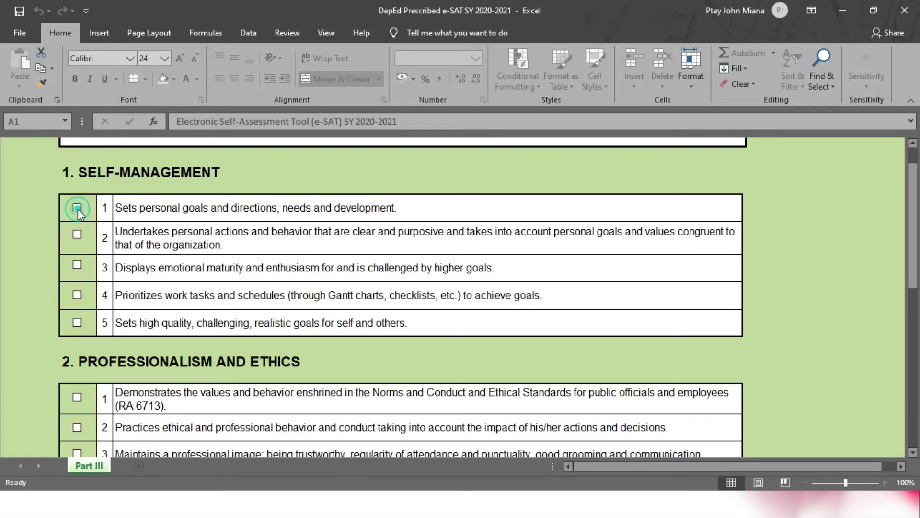
pyautogui.click(77, 235)
pyautogui.click(77, 323)
pyautogui.scroll(-2, 76, 321)
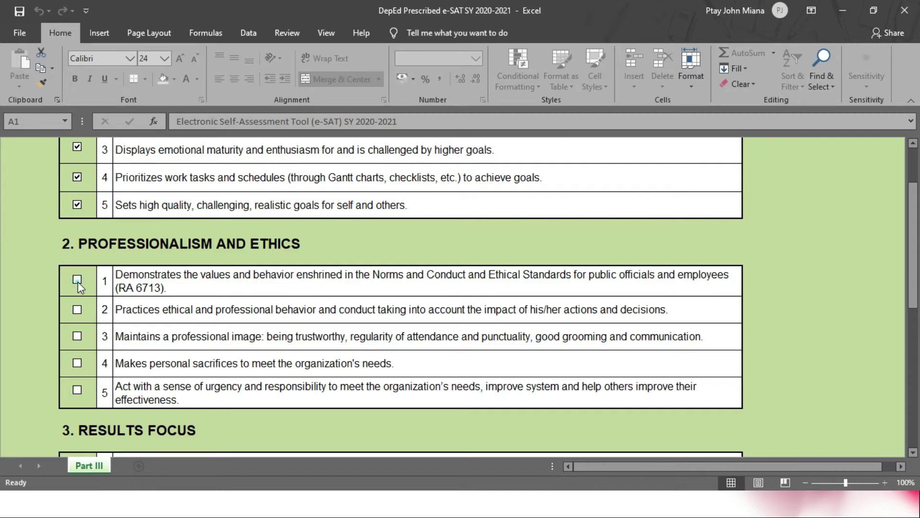
pyautogui.click(77, 312)
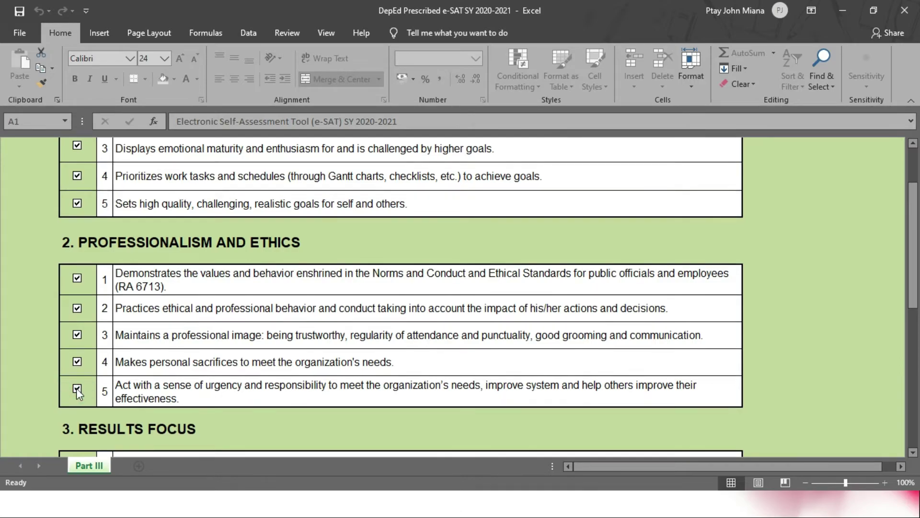
pyautogui.scroll(-5, 76, 387)
pyautogui.scroll(-1, 76, 387)
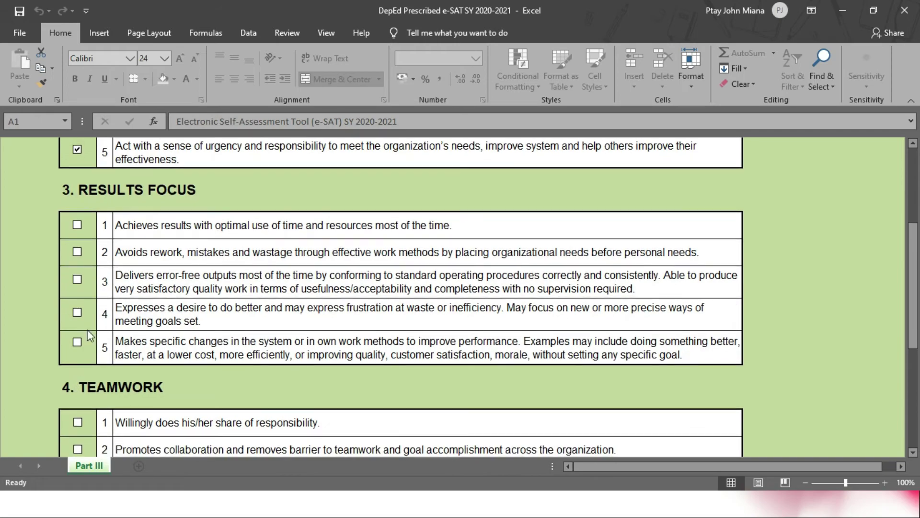
# Step: Tick Results Focus items 1–5 and Teamwork items 2 and 5
pyautogui.click(82, 229)
pyautogui.click(75, 250)
pyautogui.click(72, 280)
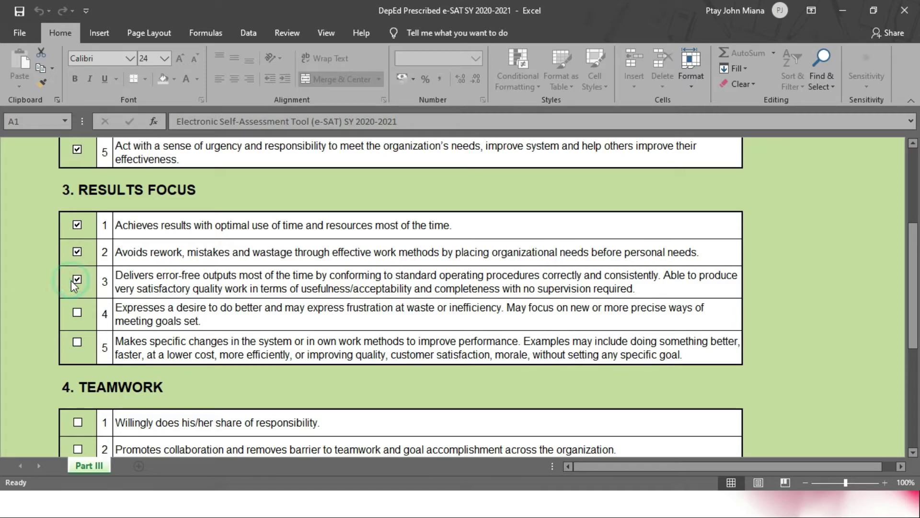
pyautogui.click(78, 313)
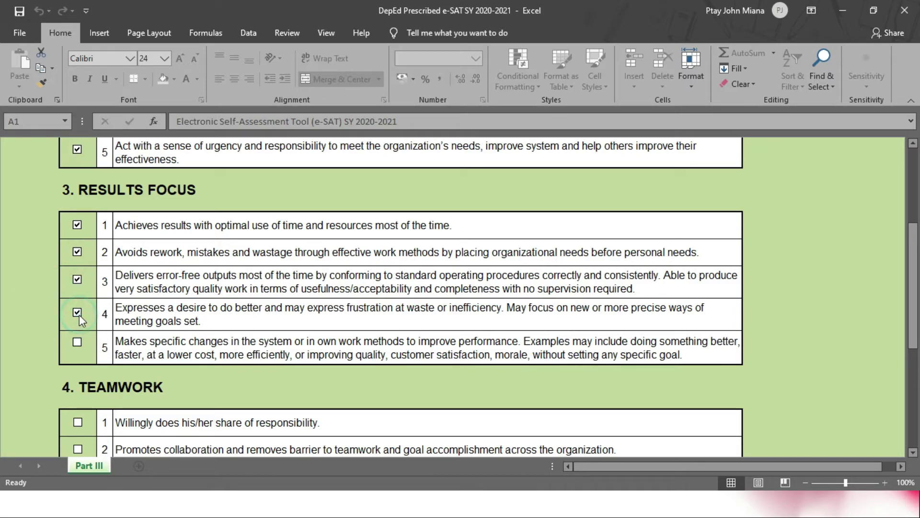
pyautogui.click(76, 344)
pyautogui.scroll(-4, 77, 343)
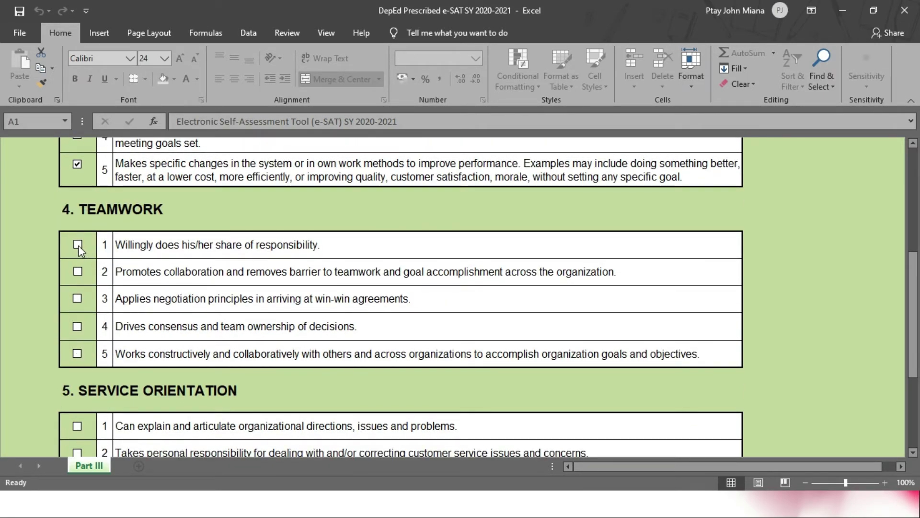
pyautogui.click(78, 271)
pyautogui.scroll(-2, 101, 333)
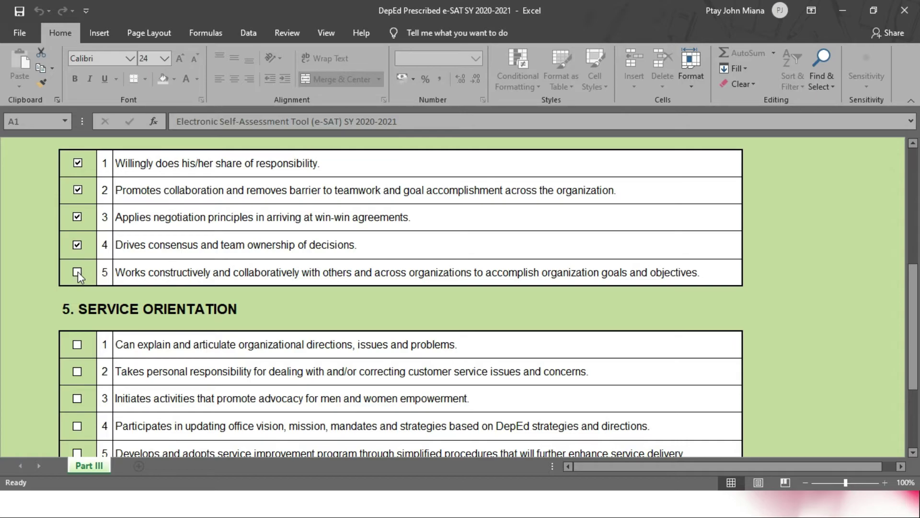
pyautogui.click(77, 272)
# Step: Tick all five Service Orientation and all five Innovation indicators
pyautogui.scroll(-2, 122, 278)
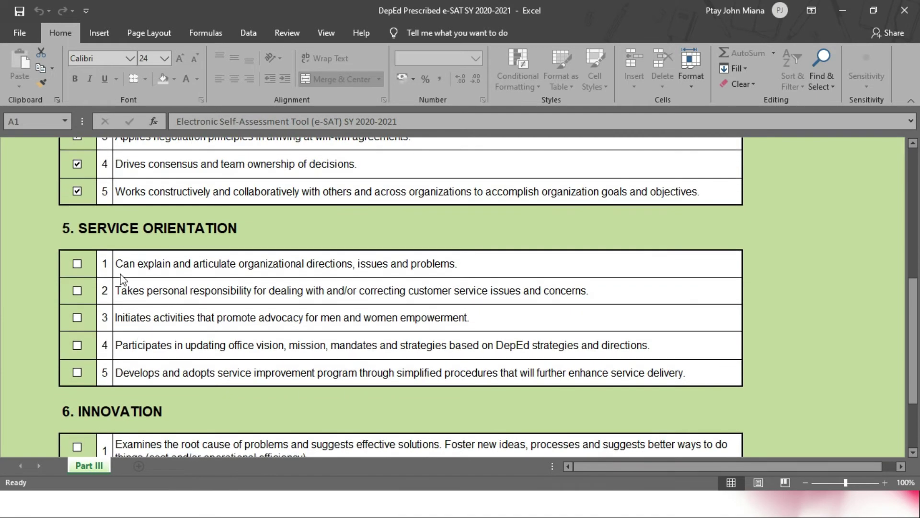
pyautogui.click(79, 264)
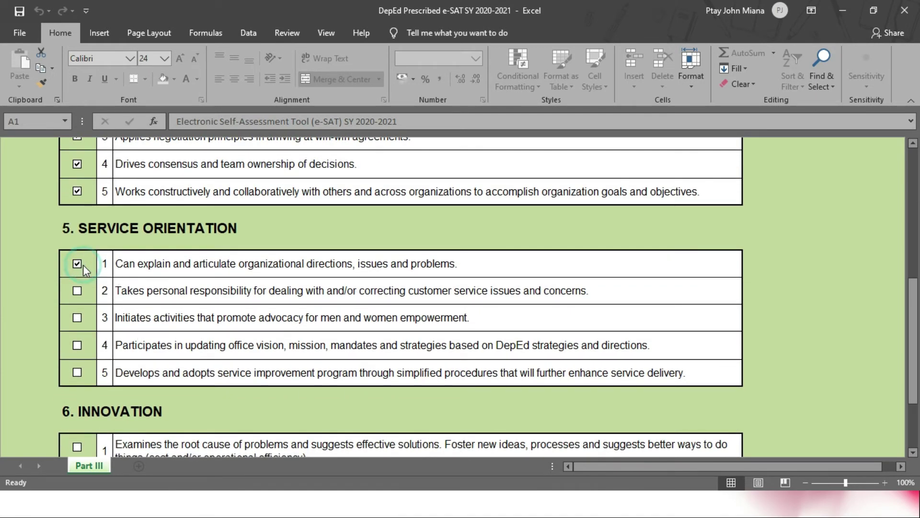
pyautogui.click(77, 290)
pyautogui.click(77, 317)
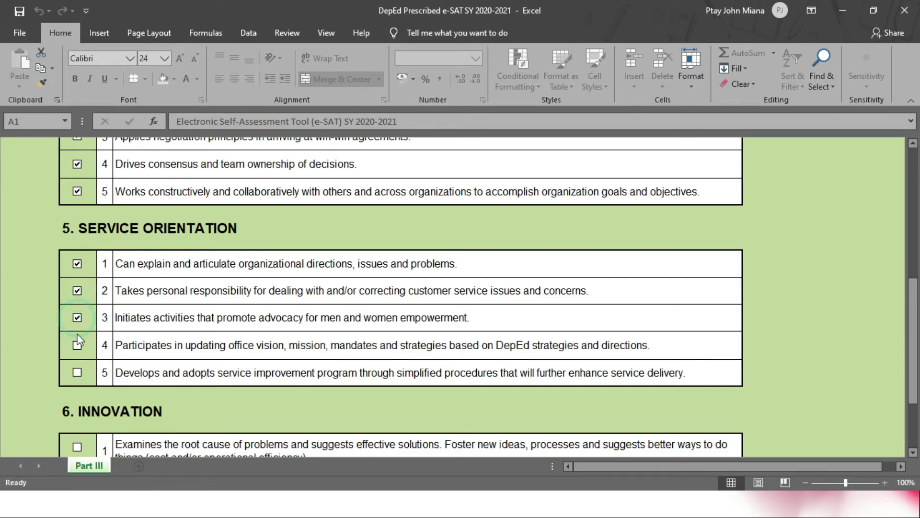
pyautogui.click(77, 345)
pyautogui.click(77, 374)
pyautogui.scroll(-5, 171, 381)
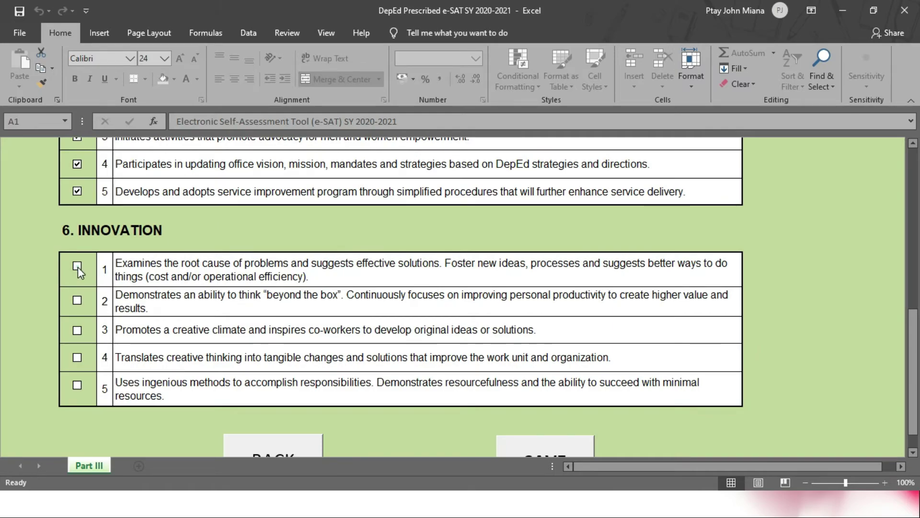
pyautogui.click(77, 266)
pyautogui.click(78, 300)
pyautogui.click(79, 330)
pyautogui.click(79, 357)
pyautogui.click(77, 387)
# Step: Save Part III to generate the Individual Summary sheet
pyautogui.scroll(-1, 184, 396)
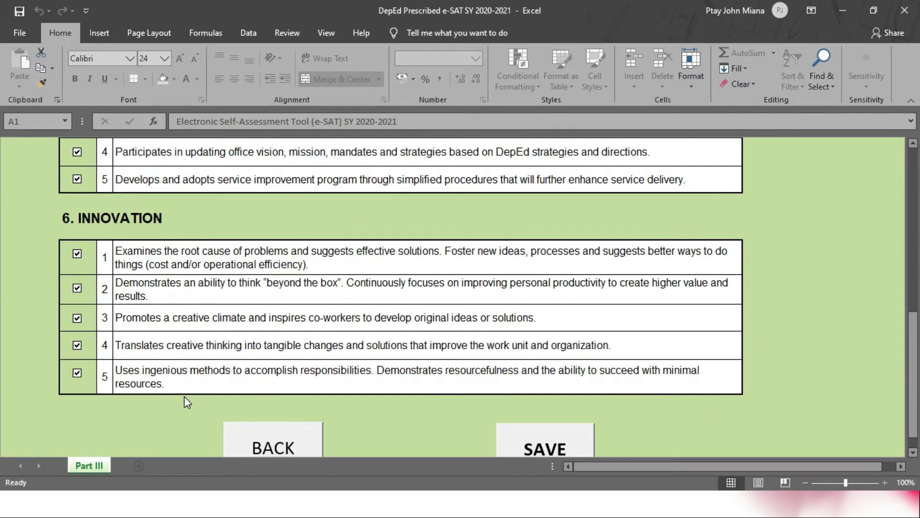
pyautogui.keyDown('ctrl'); pyautogui.scroll(-1, 184, 396); pyautogui.keyUp('ctrl')
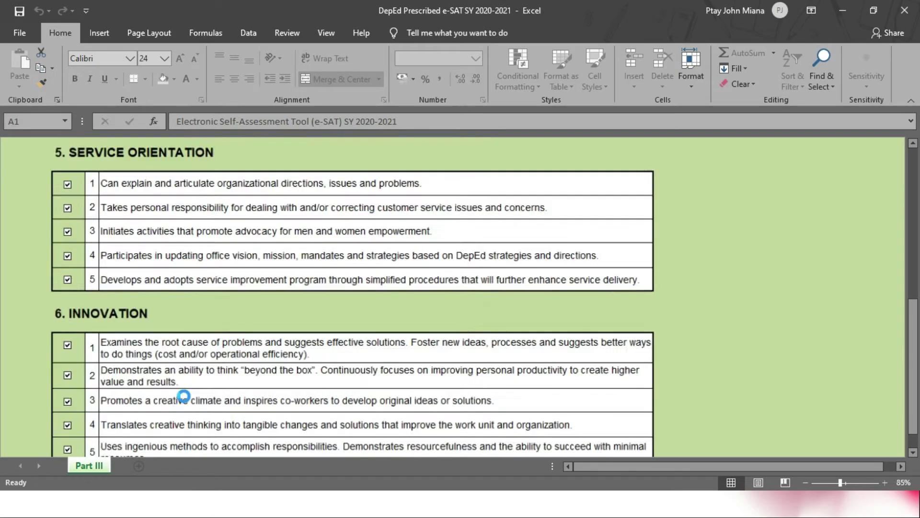
pyautogui.keyDown('ctrl'); pyautogui.scroll(-1, 184, 396); pyautogui.keyUp('ctrl')
pyautogui.keyDown('ctrl'); pyautogui.scroll(-1, 186, 400); pyautogui.keyUp('ctrl')
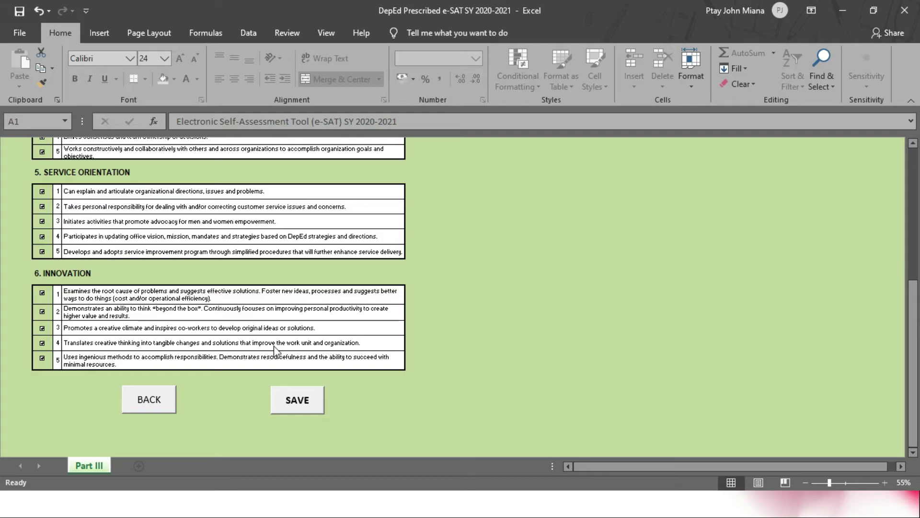
pyautogui.keyDown('ctrl'); pyautogui.scroll(1, 275, 346); pyautogui.keyUp('ctrl')
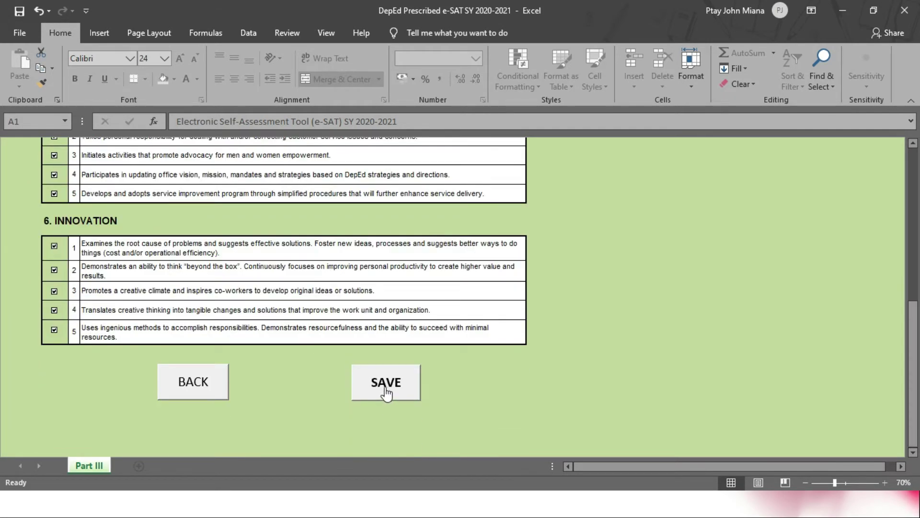
pyautogui.click(386, 392)
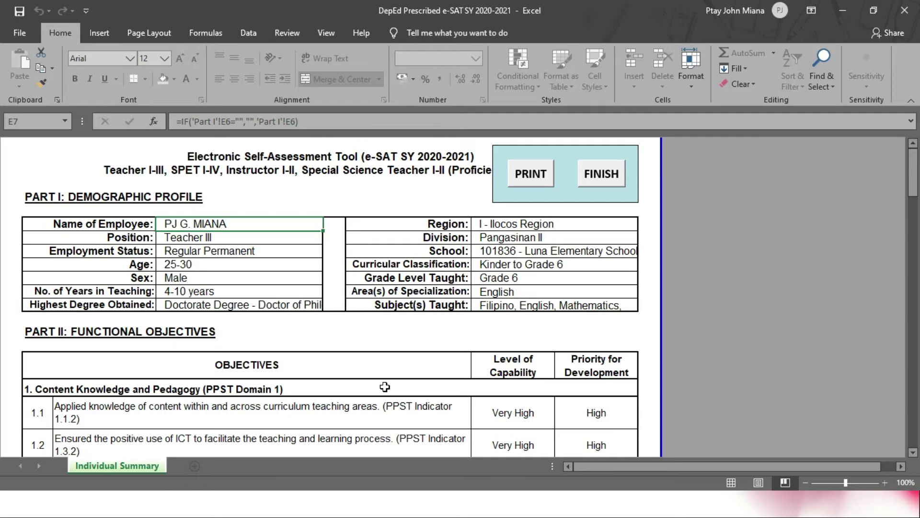
# Step: Scroll through the Individual Summary to review the profile, Part II ratings and ticked competencies
pyautogui.scroll(-5, 385, 387)
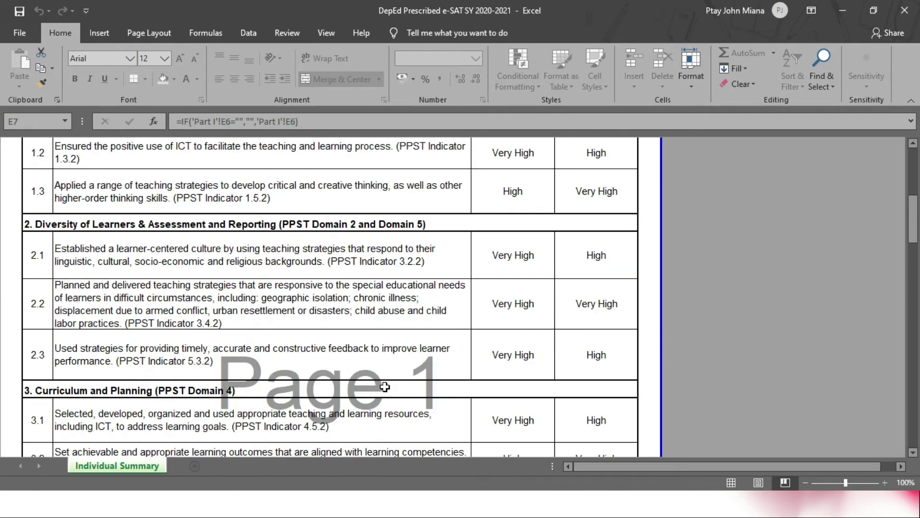
pyautogui.scroll(-8, 385, 387)
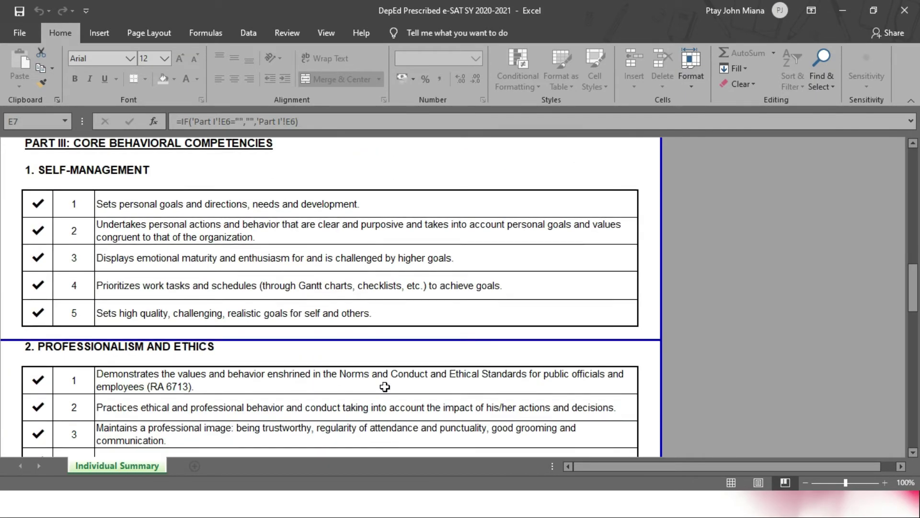
pyautogui.scroll(-10, 385, 387)
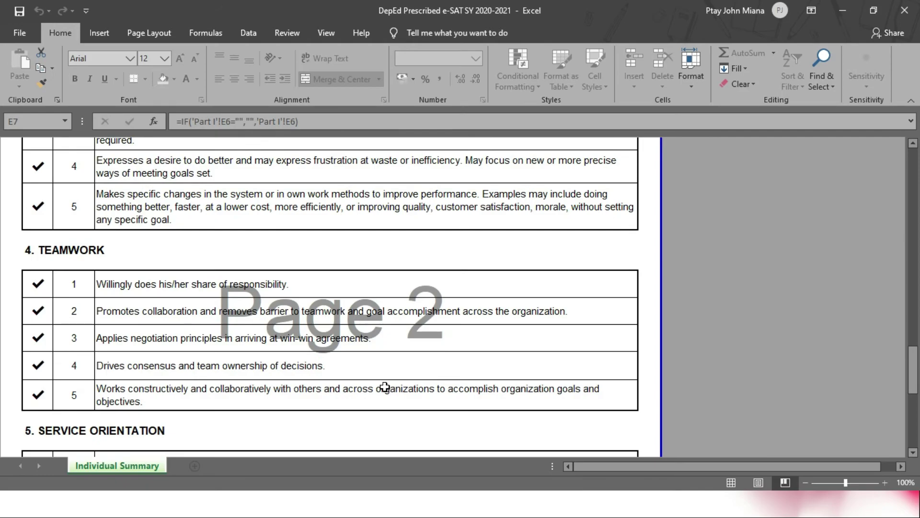
pyautogui.scroll(9, 385, 387)
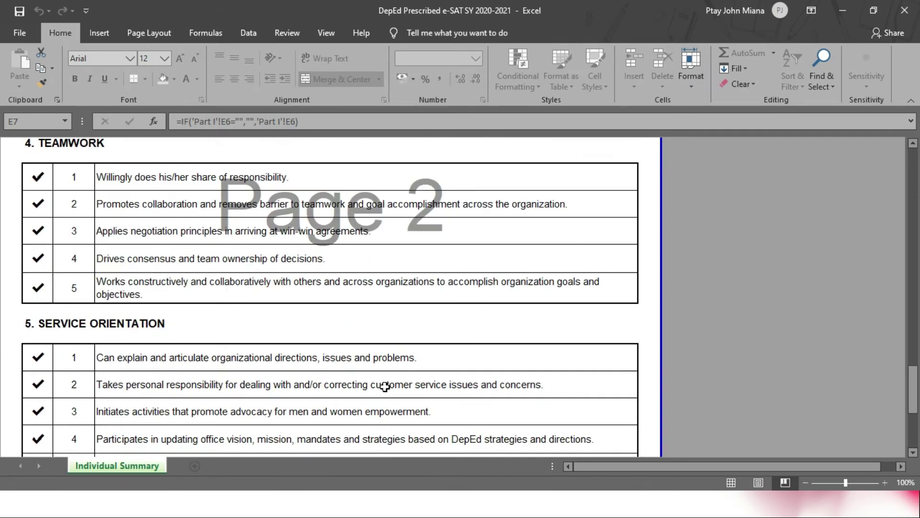
pyautogui.scroll(10, 385, 387)
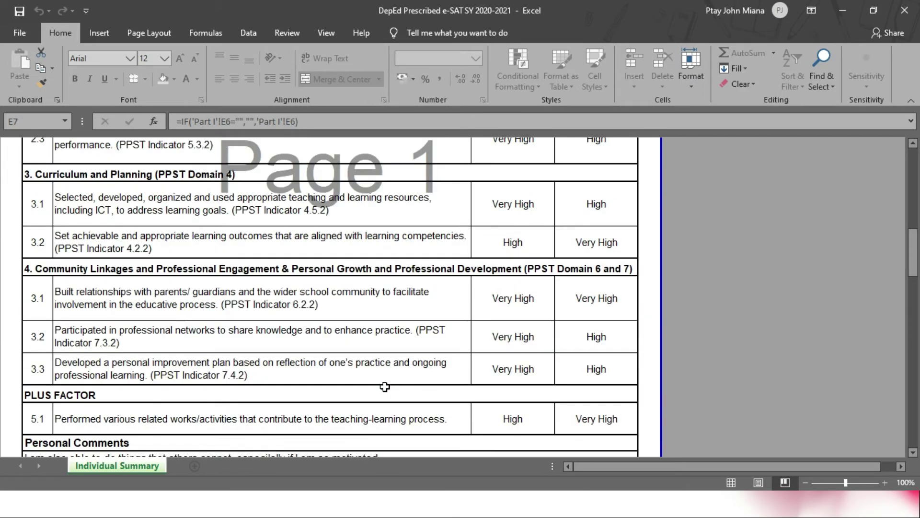
pyautogui.scroll(10, 385, 387)
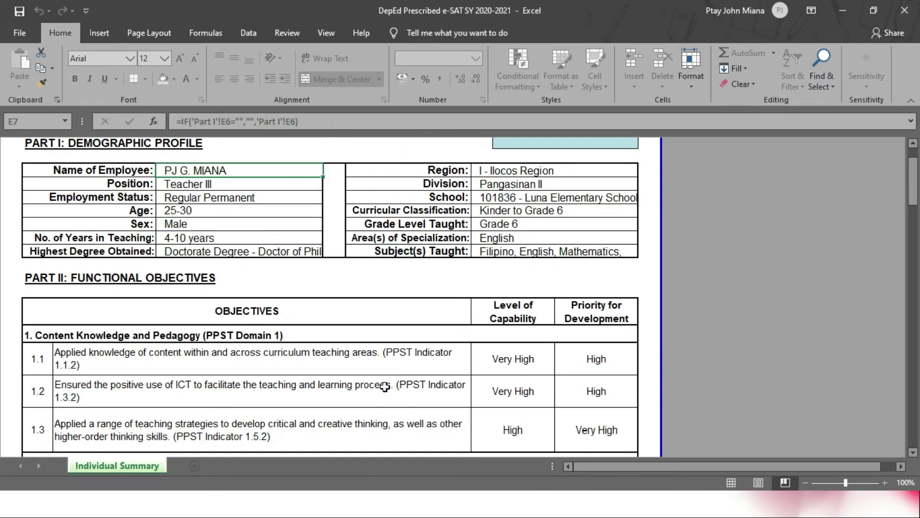
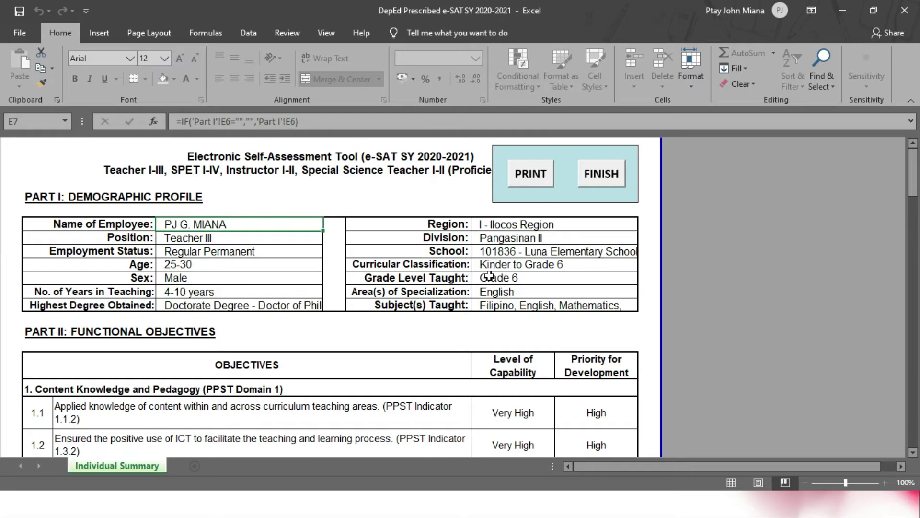
# Step: Try printing the Individual Summary sheet and dismiss the manual-printing notice
pyautogui.click(532, 182)
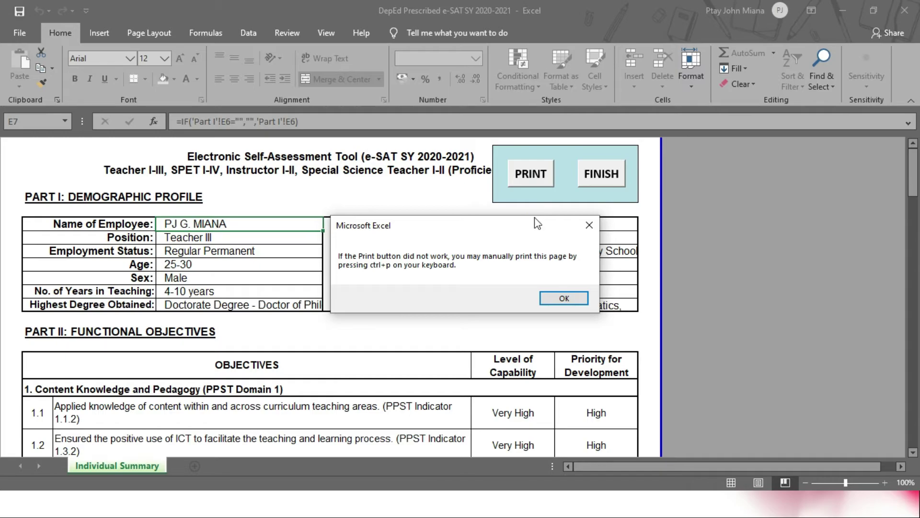
pyautogui.moveTo(535, 218); pyautogui.dragTo(569, 282)
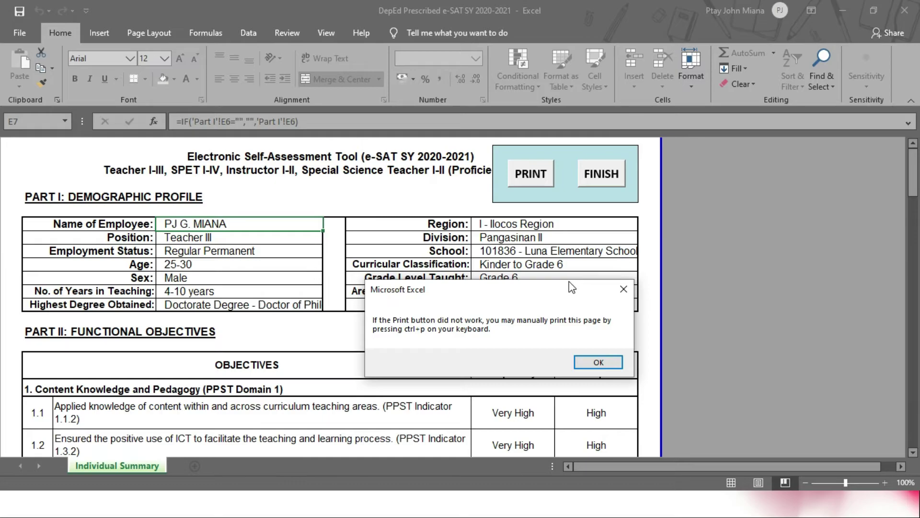
pyautogui.moveTo(571, 288); pyautogui.dragTo(423, 193)
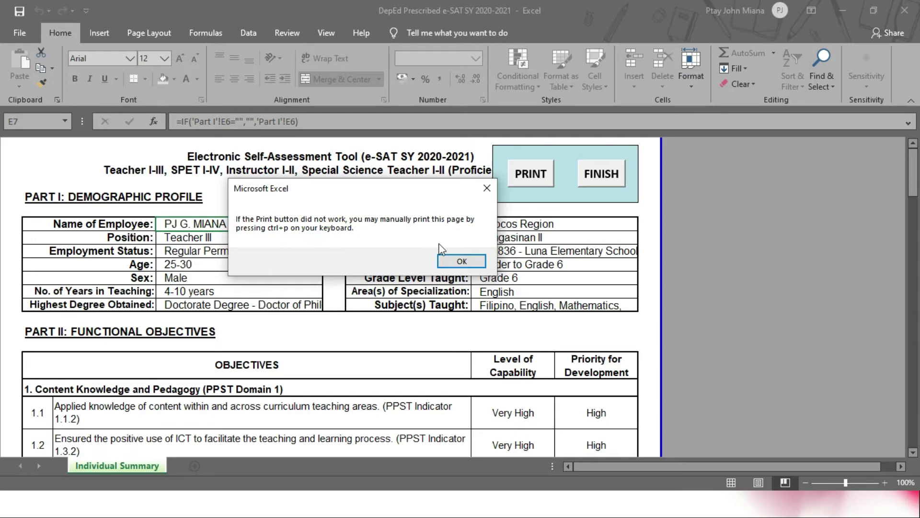
pyautogui.click(457, 261)
pyautogui.click(705, 331)
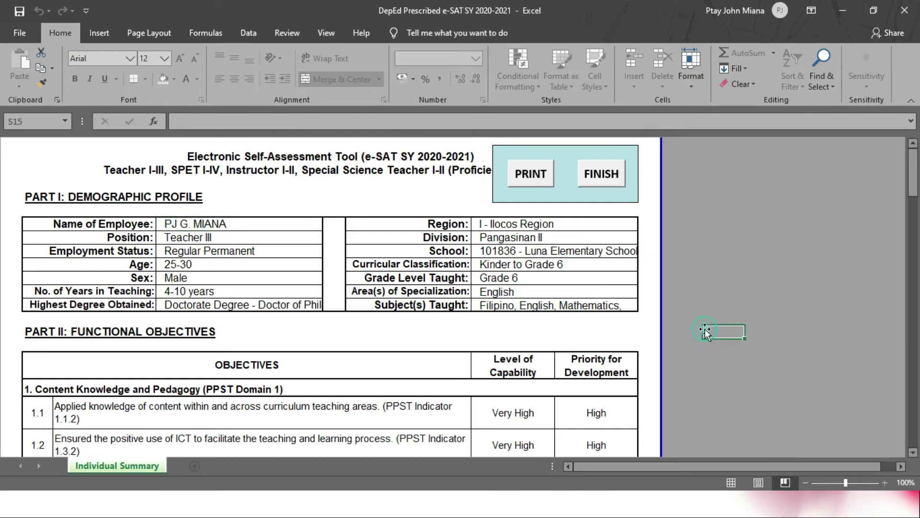
# Step: Print the Individual Summary using the Microsoft Print to PDF printer
pyautogui.hotkey('ctrl', 'p')
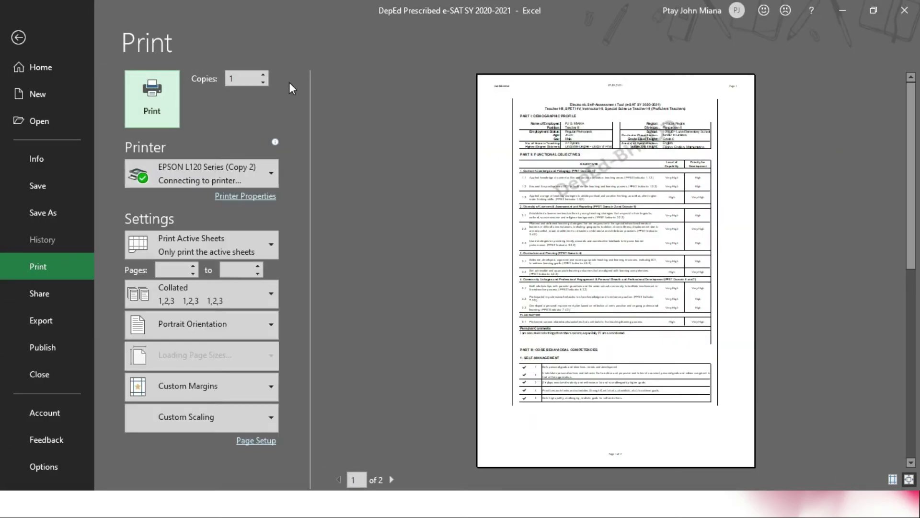
pyautogui.click(20, 37)
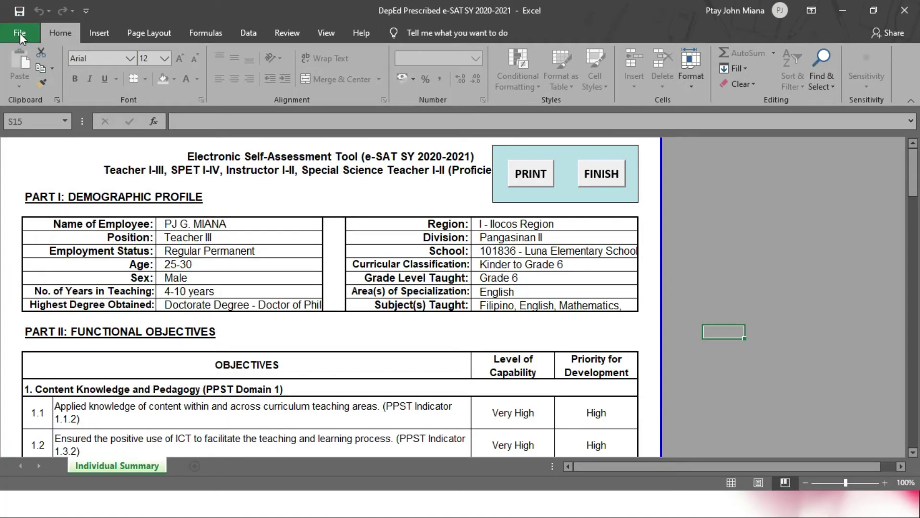
pyautogui.click(19, 35)
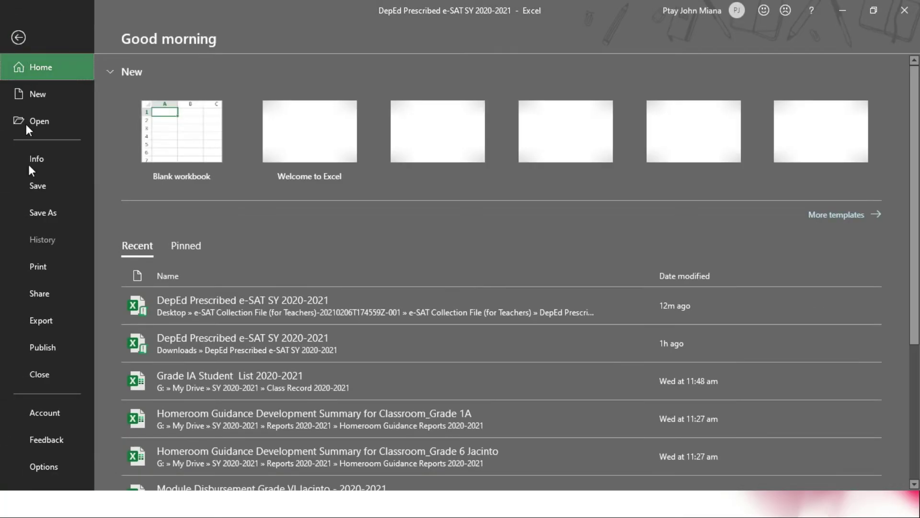
pyautogui.click(38, 269)
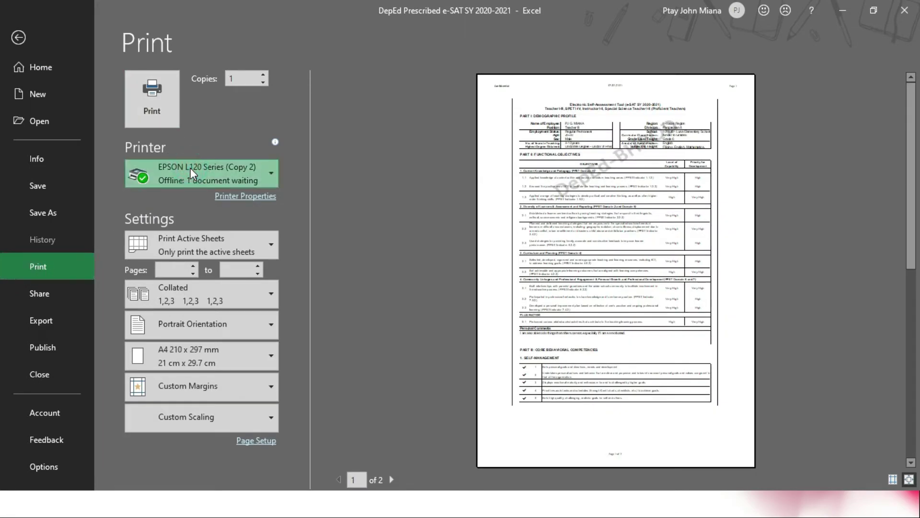
pyautogui.click(191, 167)
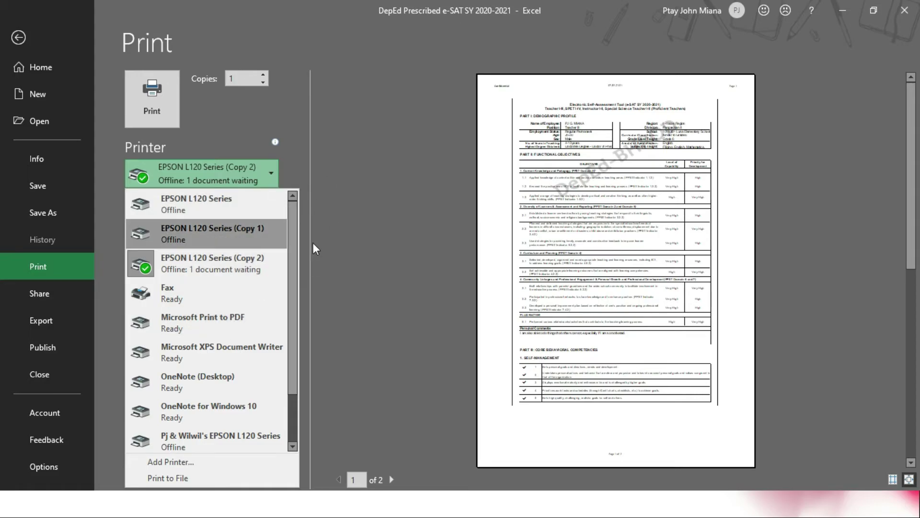
pyautogui.moveTo(229, 328)
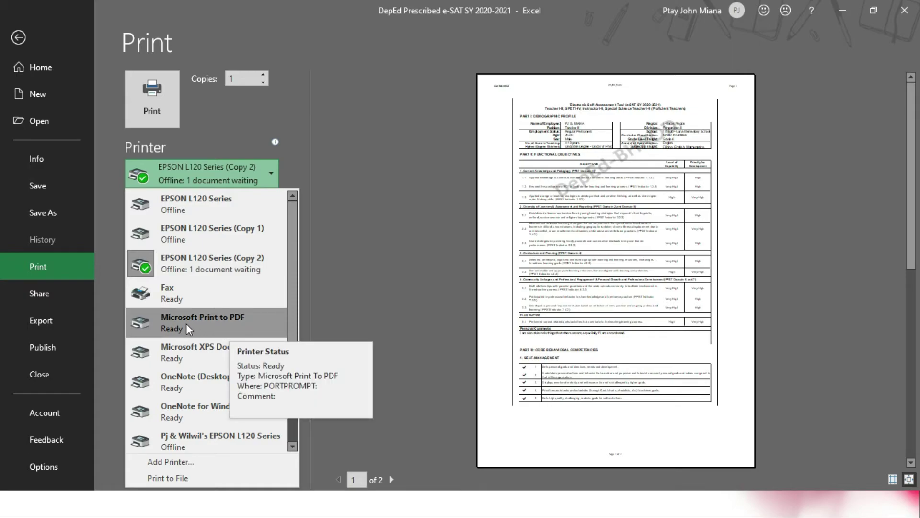
pyautogui.click(230, 327)
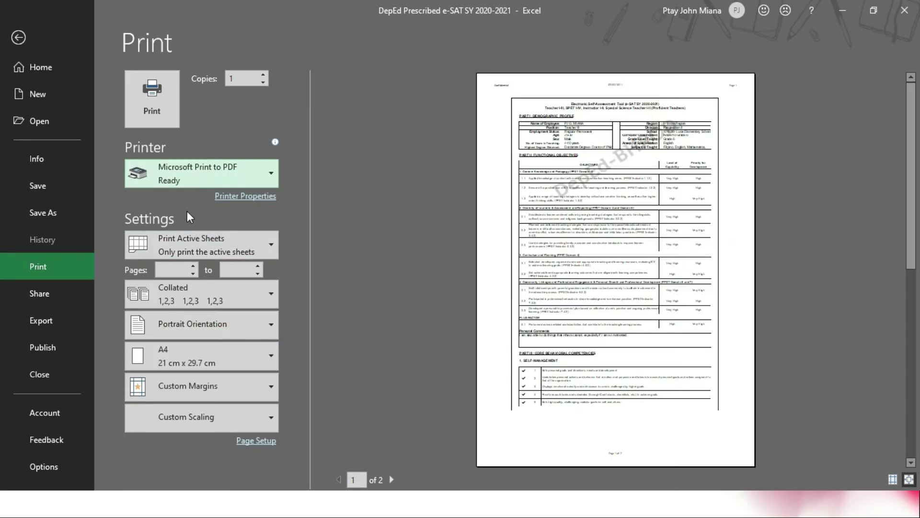
pyautogui.click(149, 110)
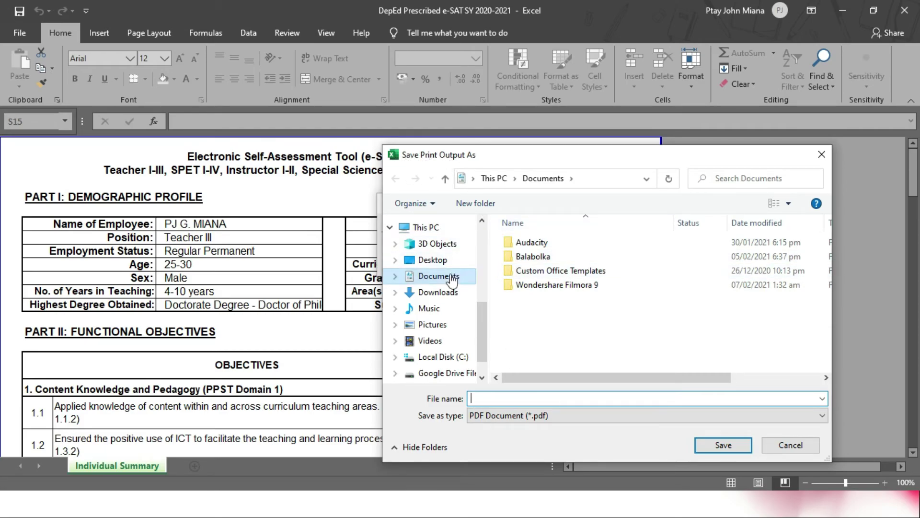
# Step: Save the PDF as 'My e-SAT Output' in the Desktop's e-SAT Collection folder, then minimize Excel
pyautogui.click(437, 262)
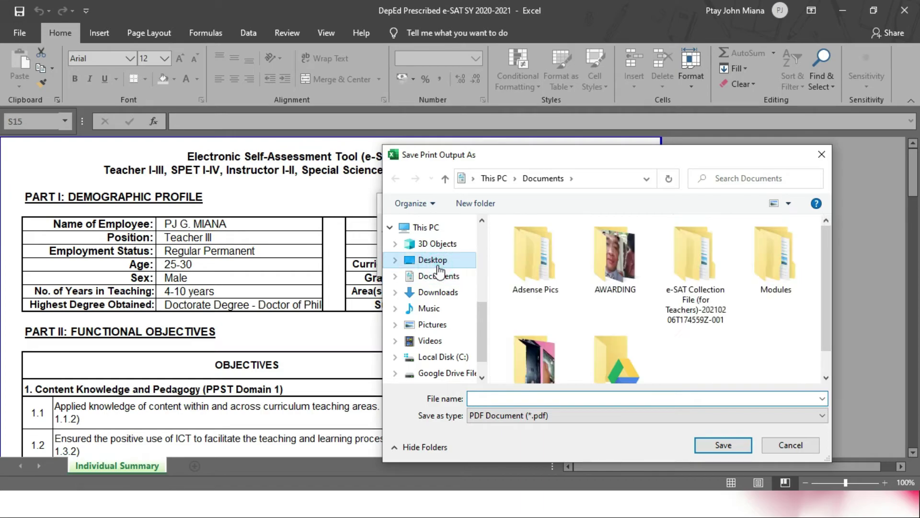
pyautogui.doubleClick(689, 300)
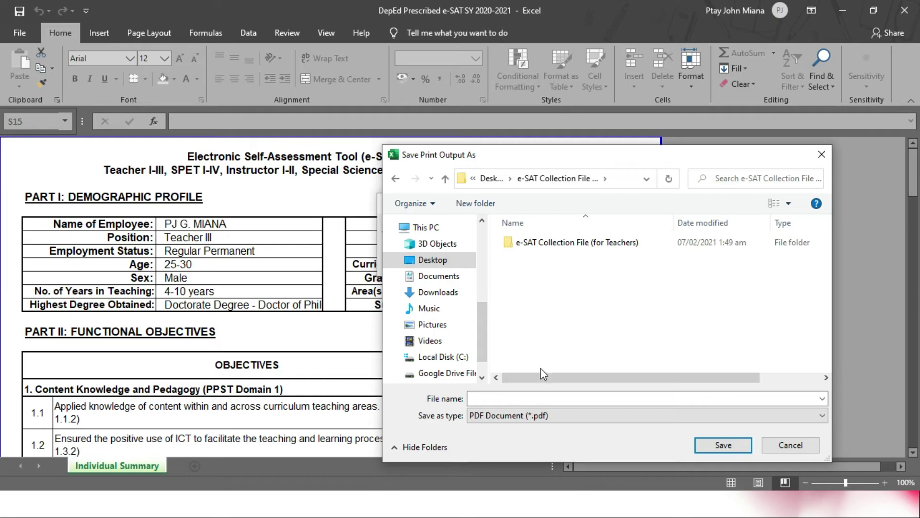
pyautogui.click(492, 399)
pyautogui.press('capslock')
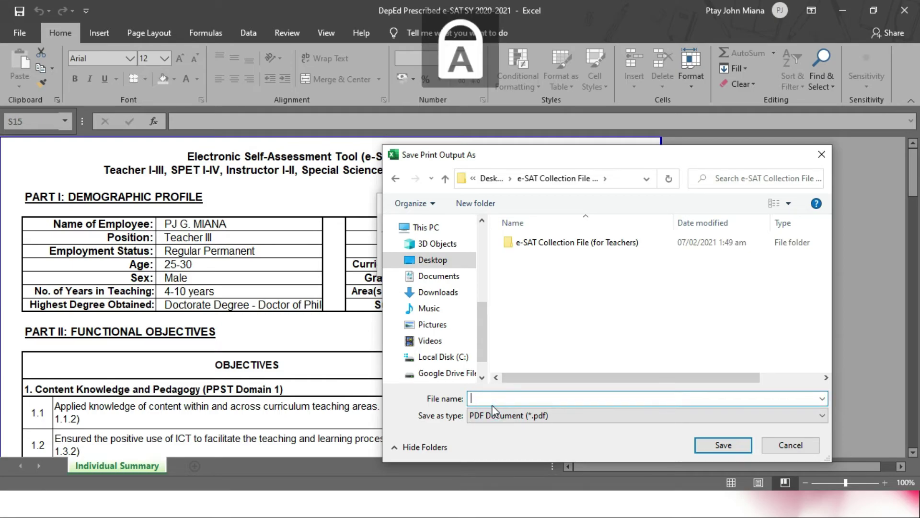
pyautogui.write('M')
pyautogui.press('capslock')
pyautogui.write('y ')
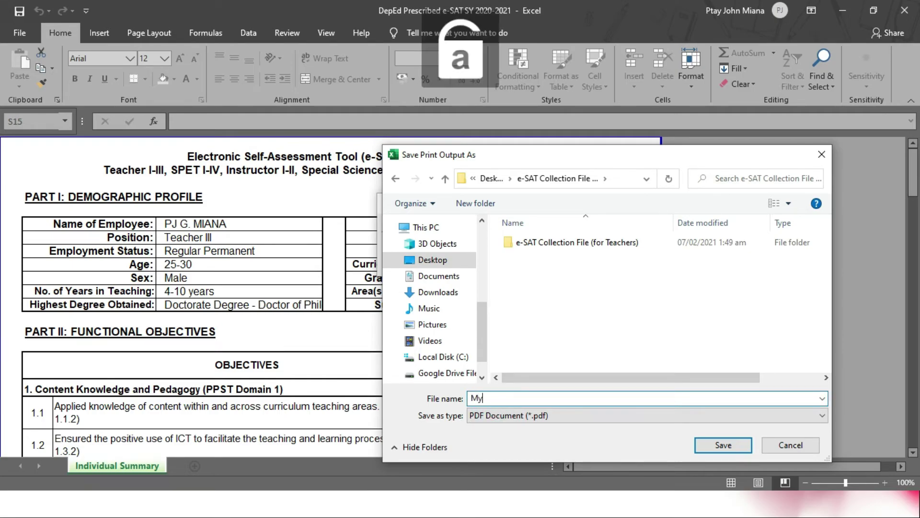
pyautogui.write('e-')
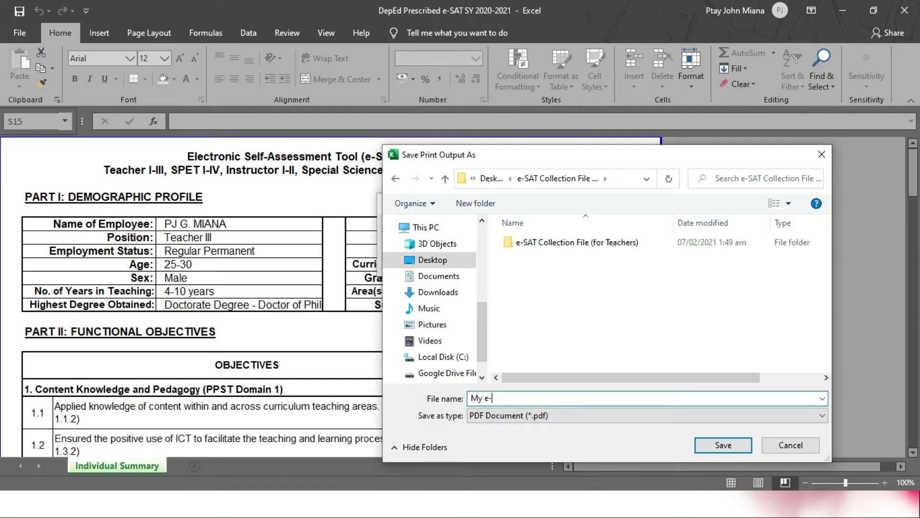
pyautogui.press('capslock')
pyautogui.write('SAT O')
pyautogui.press('capslock')
pyautogui.write('ut')
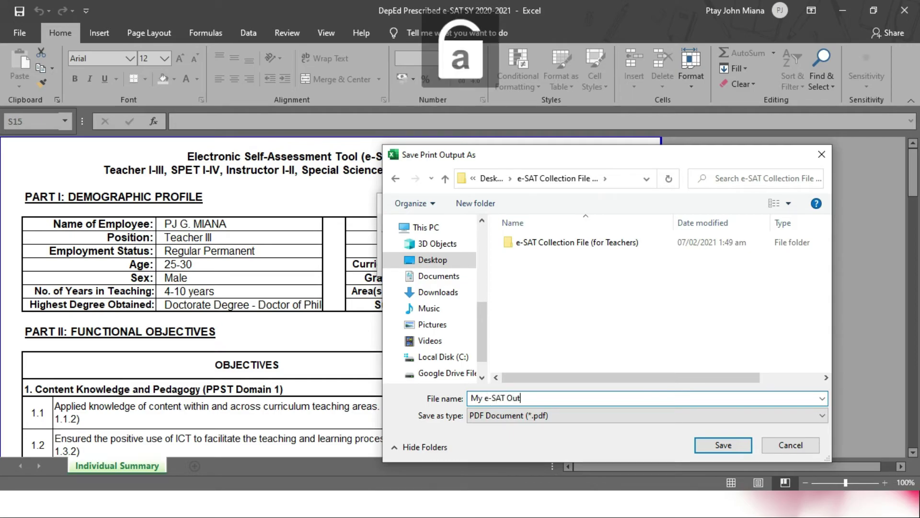
pyautogui.write('put')
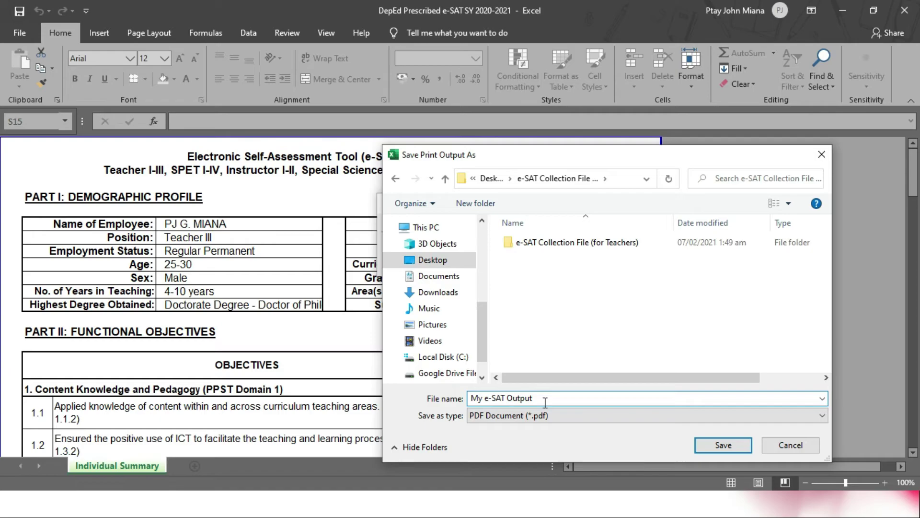
pyautogui.click(724, 445)
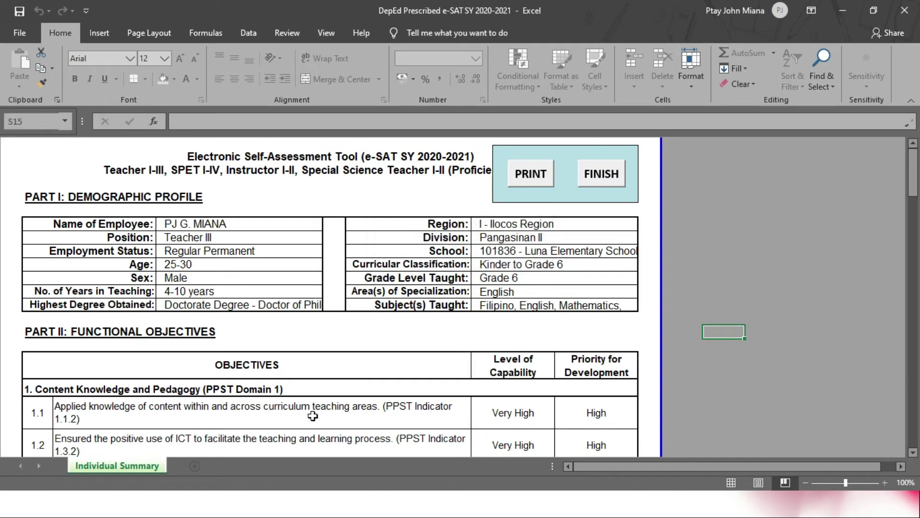
pyautogui.click(874, 11)
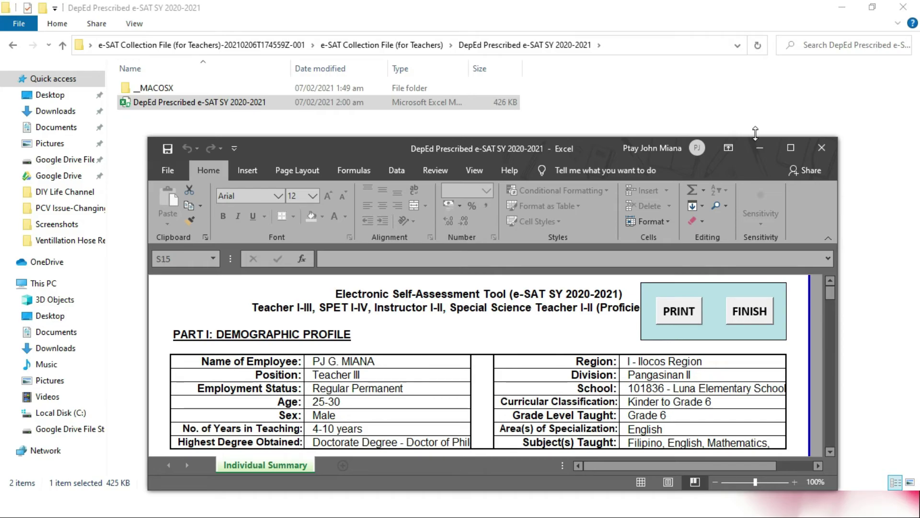
pyautogui.click(792, 148)
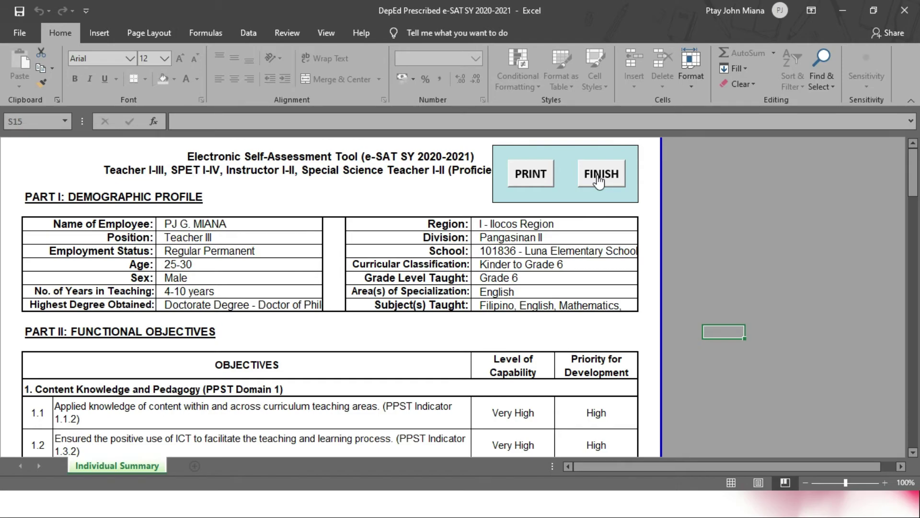
# Step: Finalize the e-SAT, locking the workbook with a password of at least 6 characters
pyautogui.click(600, 178)
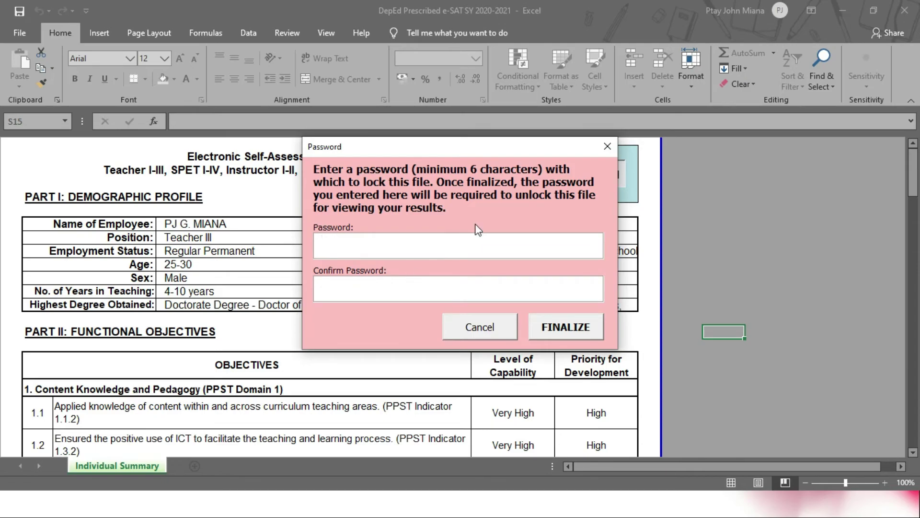
pyautogui.moveTo(490, 147); pyautogui.dragTo(476, 214)
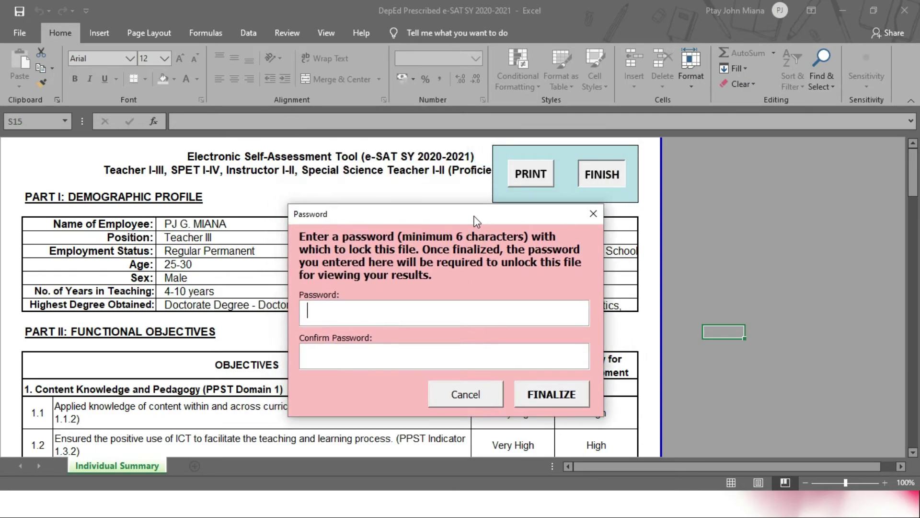
pyautogui.click(349, 313)
pyautogui.write('*************')
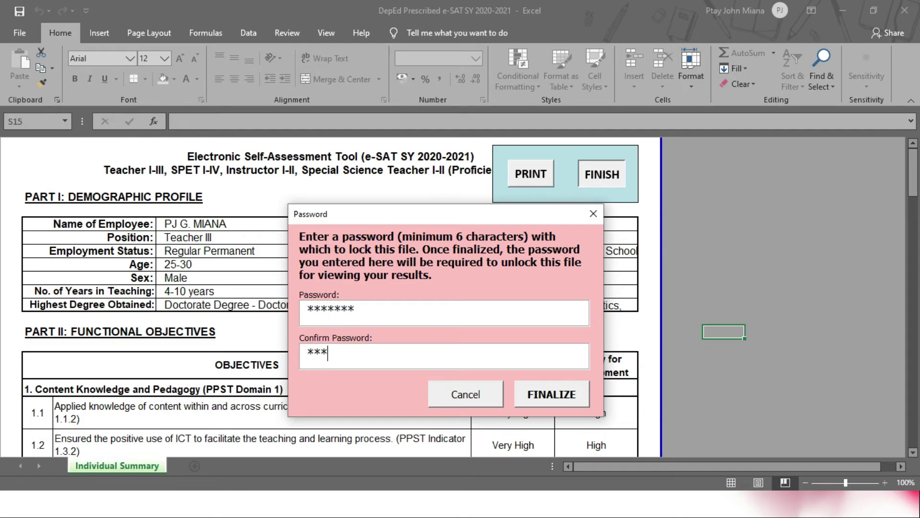
pyautogui.write('*')
pyautogui.click(559, 399)
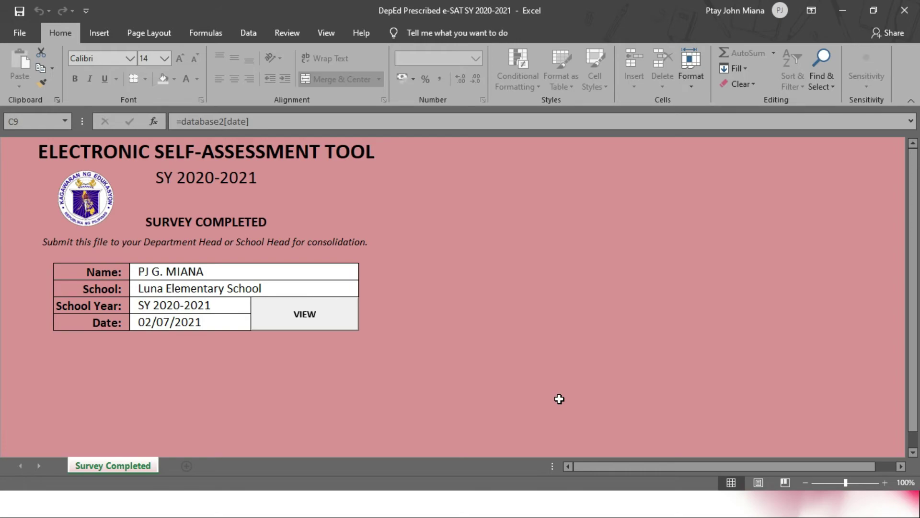
# Step: Unlock the results with the password, review the Individual Summary, finish, and close Excel
pyautogui.click(302, 316)
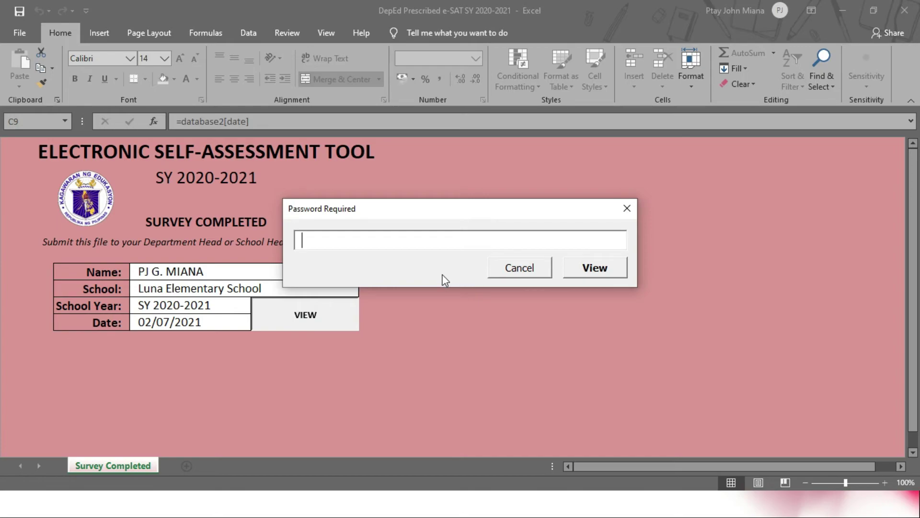
pyautogui.write('*******')
pyautogui.click(612, 267)
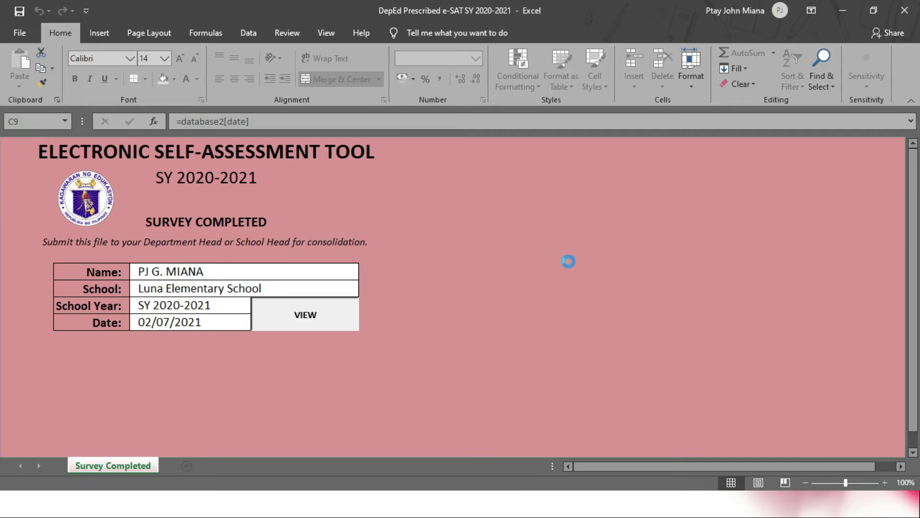
pyautogui.scroll(-6, 293, 323)
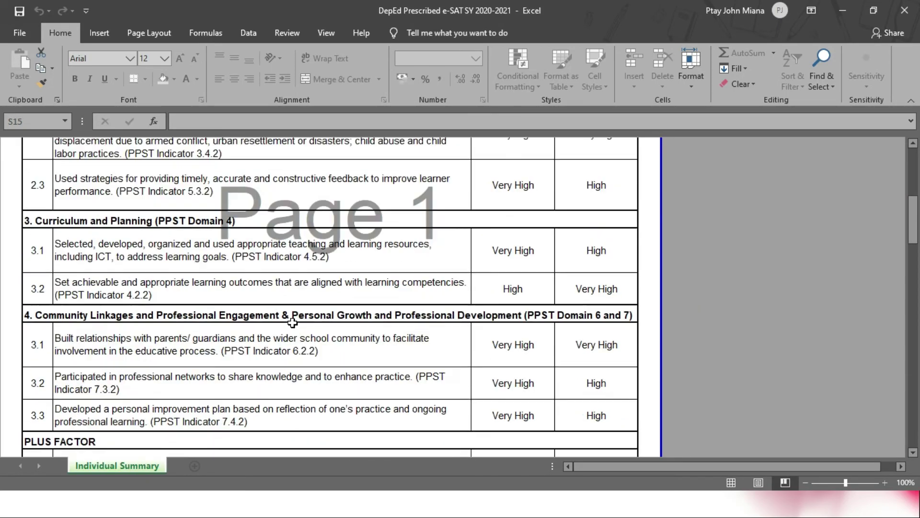
pyautogui.scroll(8, 293, 323)
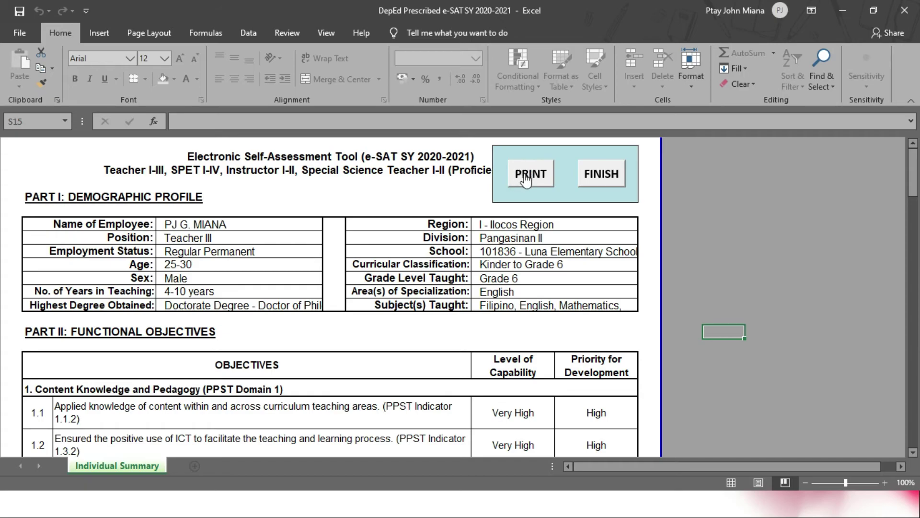
pyautogui.click(599, 181)
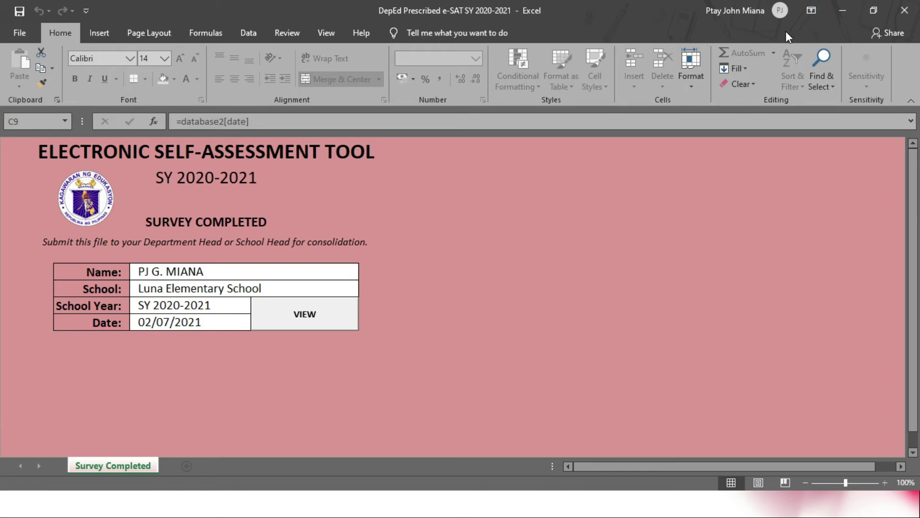
pyautogui.click(908, 9)
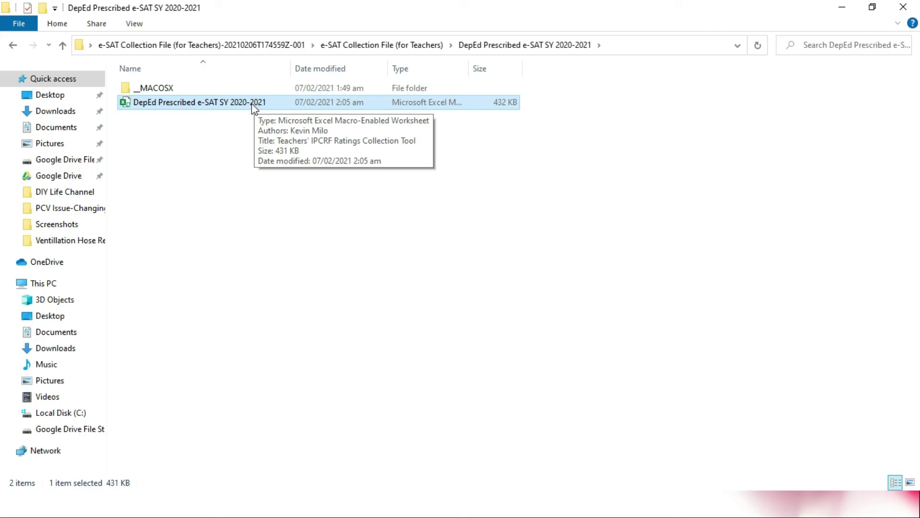
# Step: Widen File Explorer's Name column to show full filenames, then switch windows with Alt+Tab
pyautogui.moveTo(291, 63); pyautogui.dragTo(340, 57)
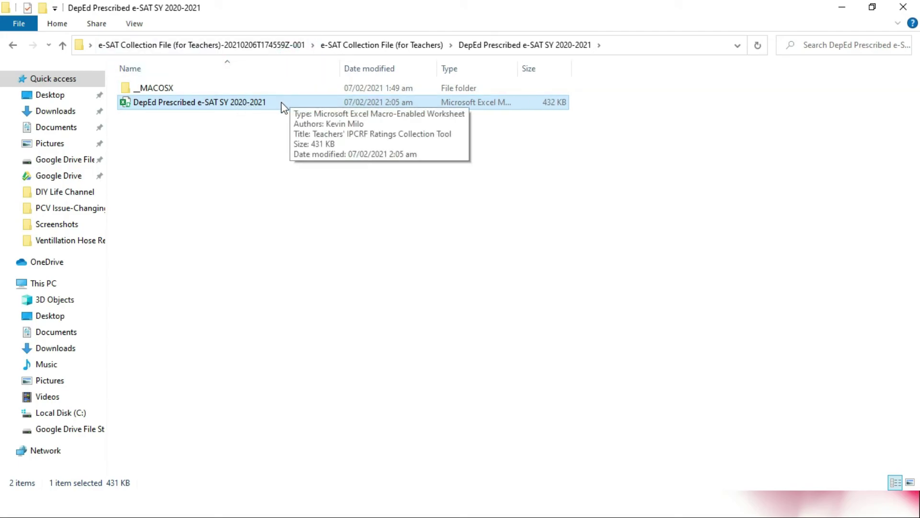
pyautogui.hotkey('alt', 'Tab')
pyautogui.hotkey('alt', 'Tab')
pyautogui.hotkey('alt', 'Tab')
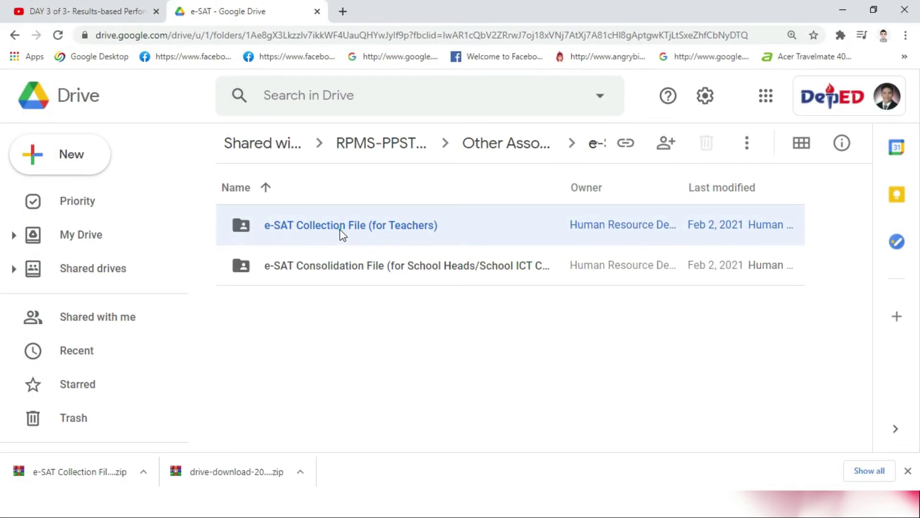
# Step: Preview the e-SAT SY 2020-2021 Manual.pdf and scroll to step 10's filename rule
pyautogui.doubleClick(340, 229)
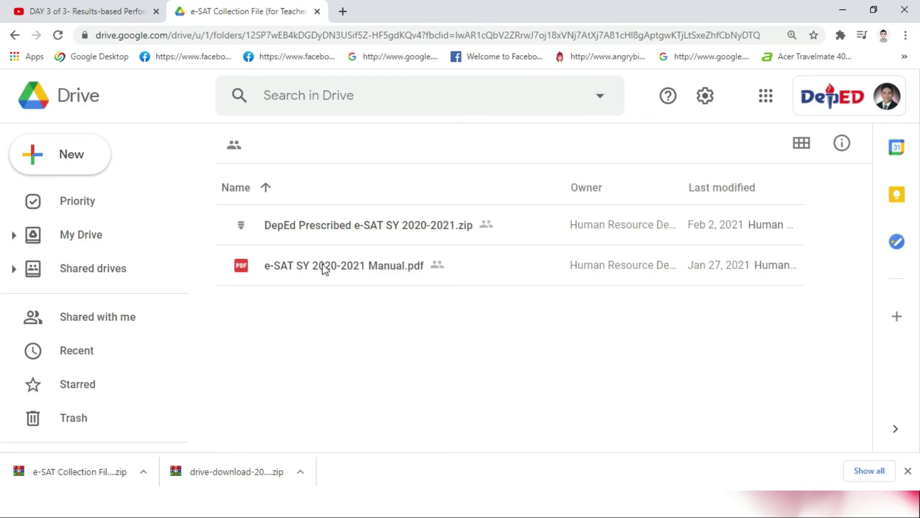
pyautogui.doubleClick(323, 265)
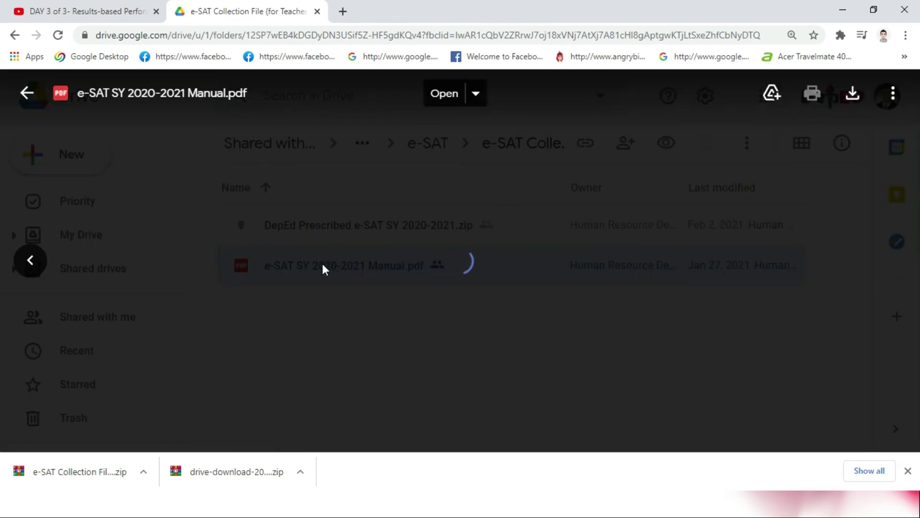
pyautogui.scroll(-10, 325, 270)
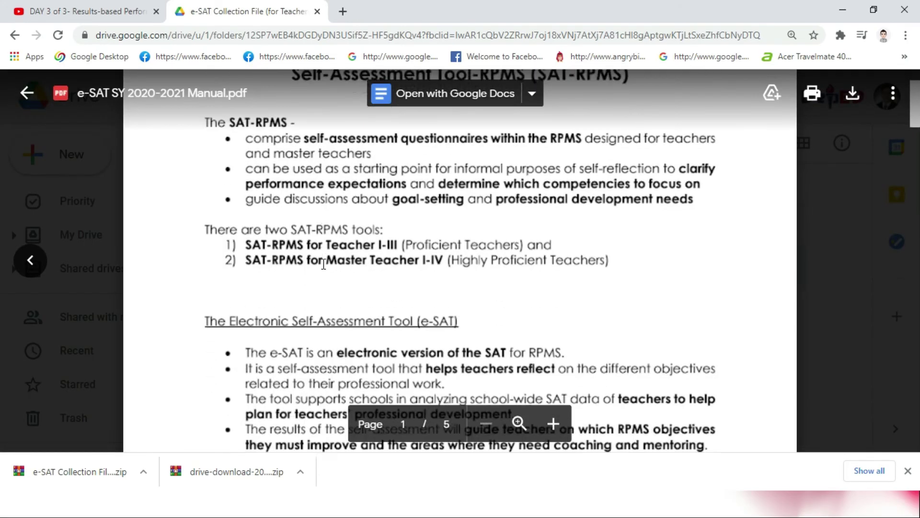
pyautogui.scroll(-15, 324, 264)
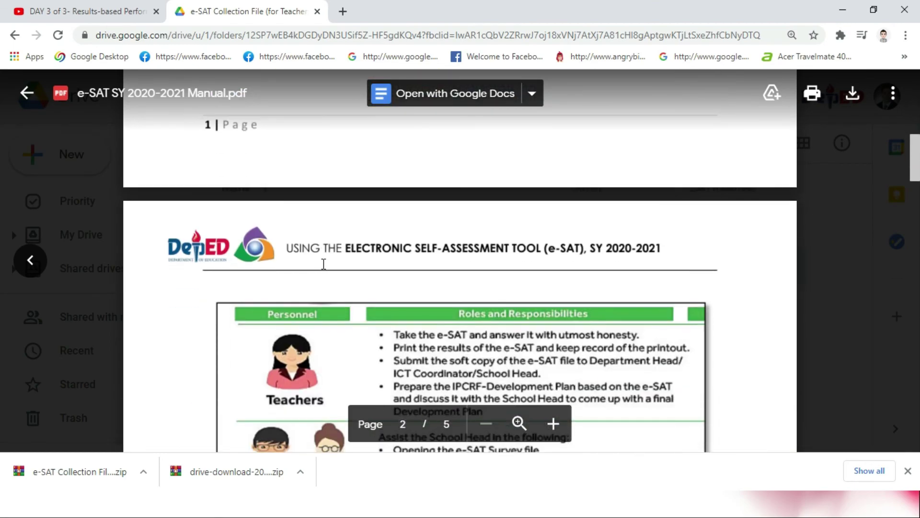
pyautogui.scroll(-4, 324, 264)
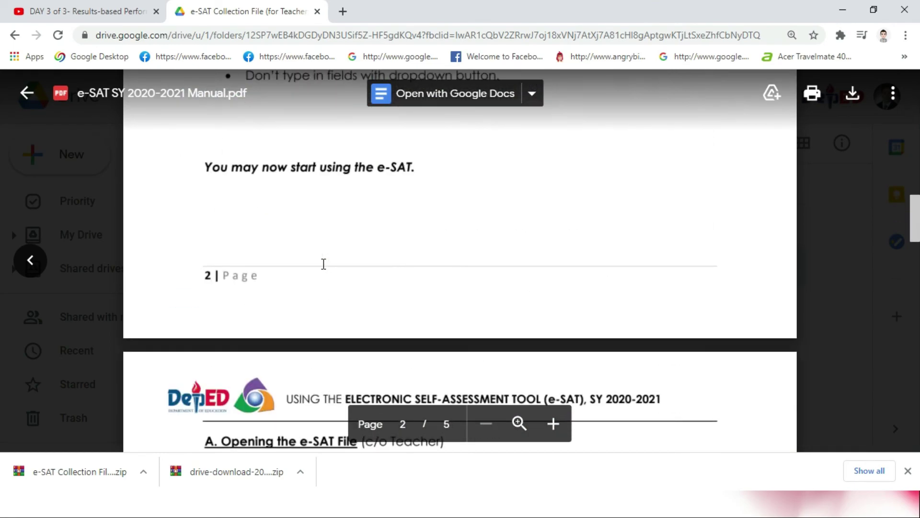
pyautogui.scroll(4, 324, 264)
pyautogui.scroll(4, 324, 264)
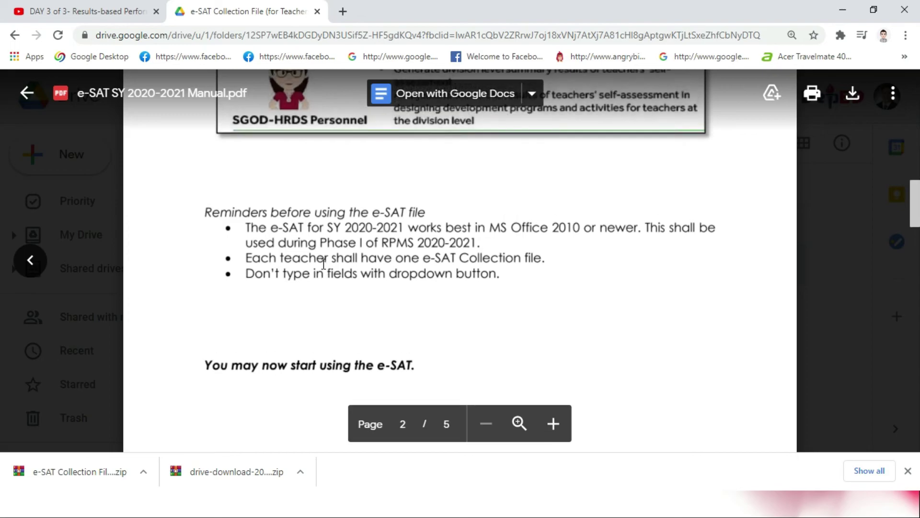
pyautogui.scroll(-2, 324, 264)
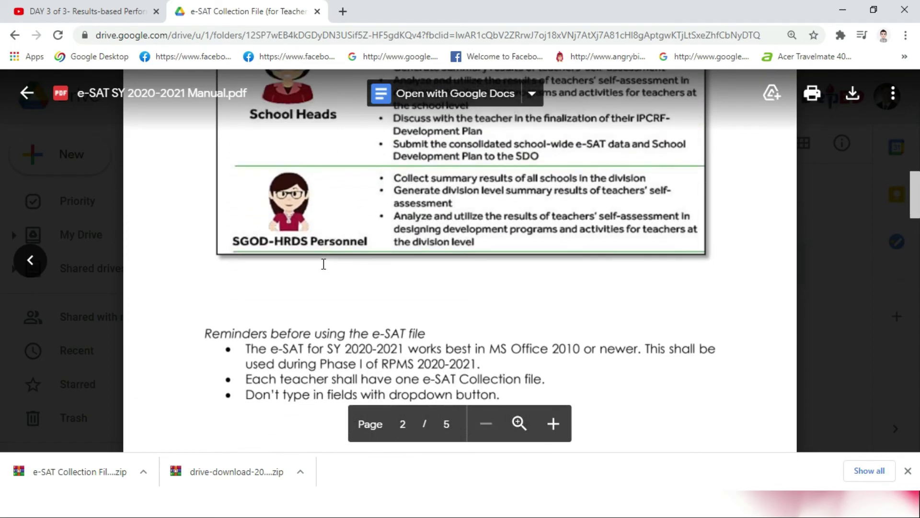
pyautogui.scroll(7, 324, 264)
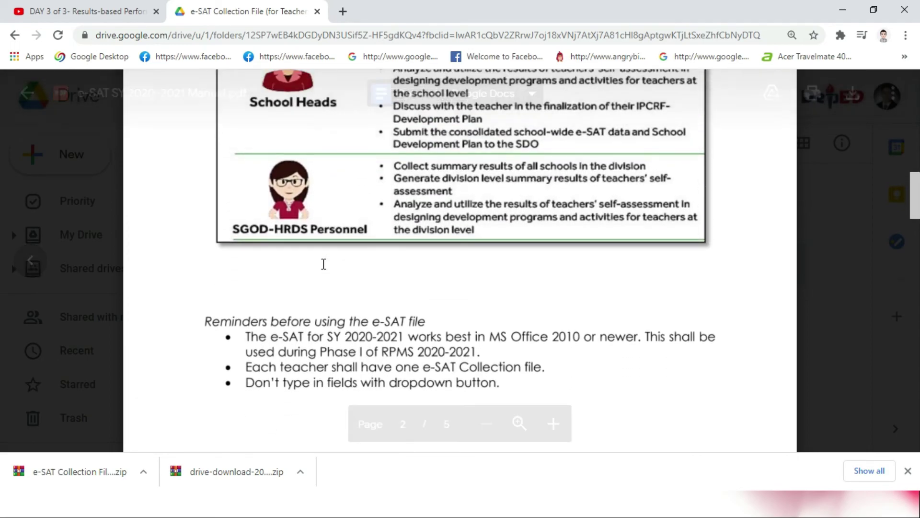
pyautogui.scroll(1, 323, 264)
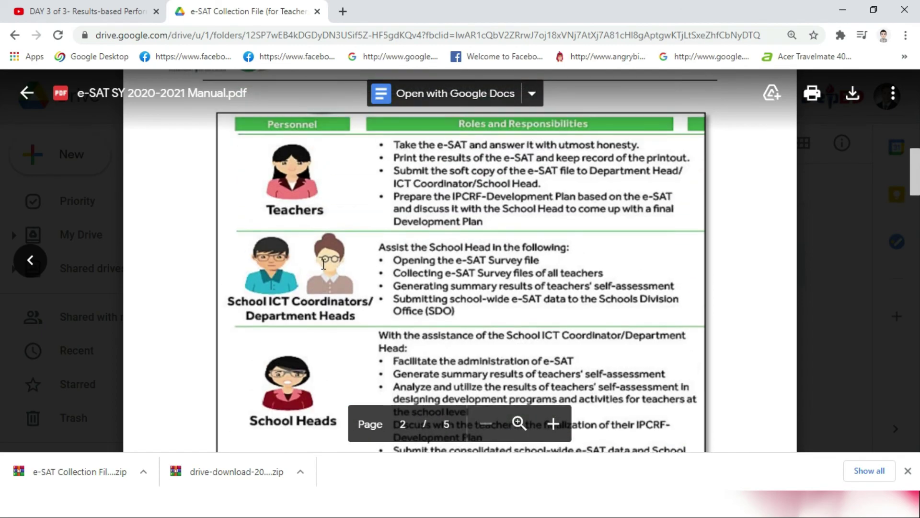
pyautogui.scroll(-15, 323, 264)
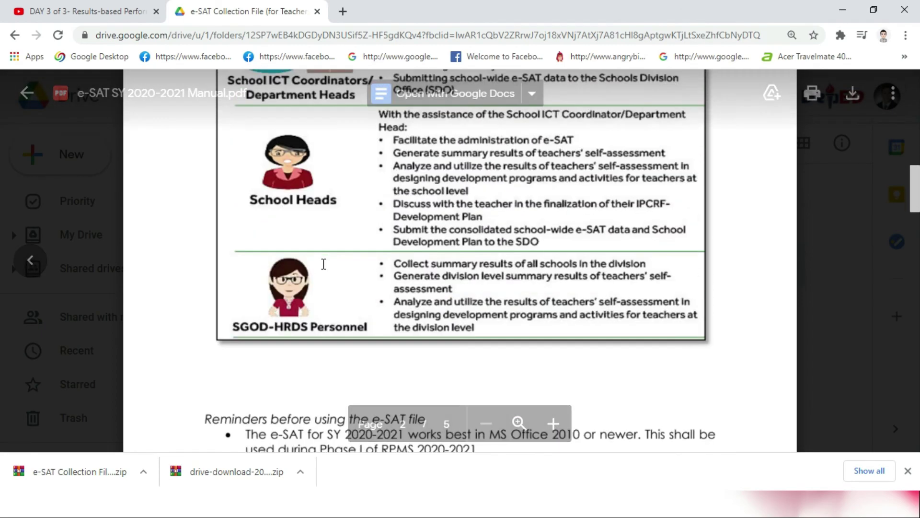
pyautogui.scroll(-9, 324, 264)
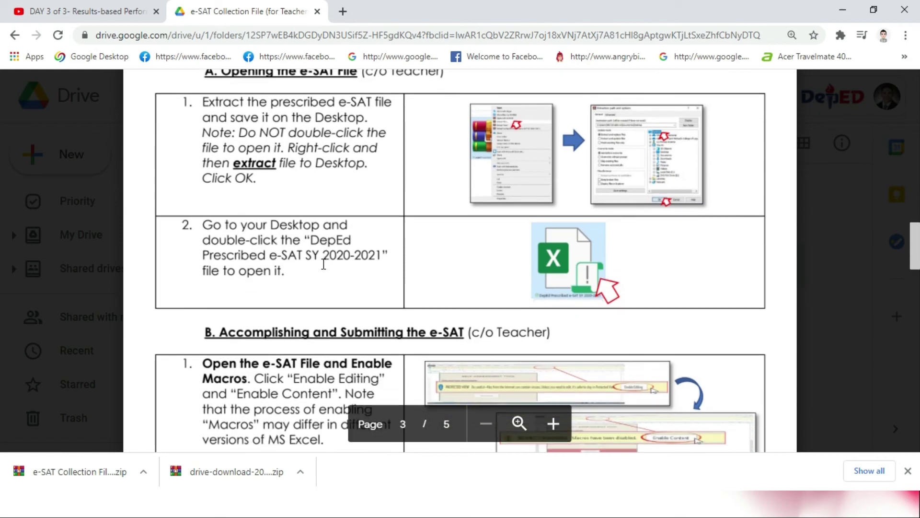
pyautogui.scroll(-18, 323, 264)
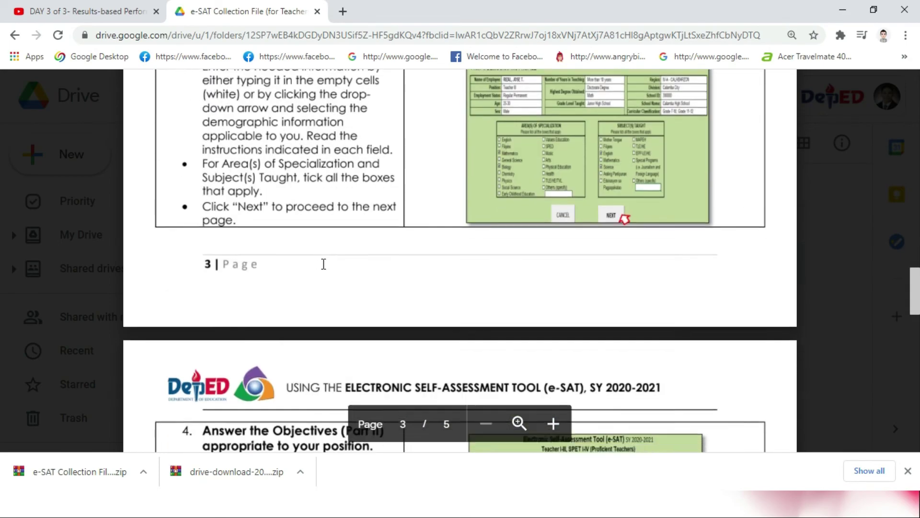
pyautogui.scroll(-15, 324, 264)
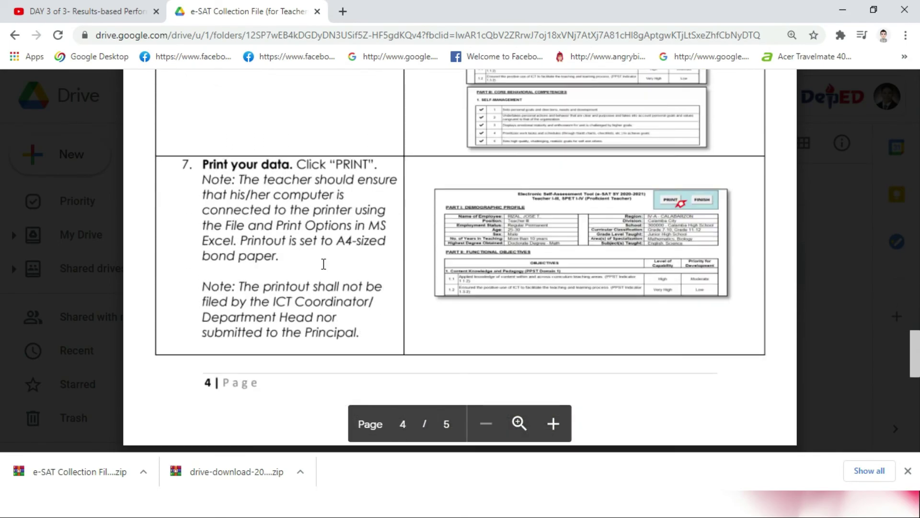
pyautogui.scroll(-4, 324, 264)
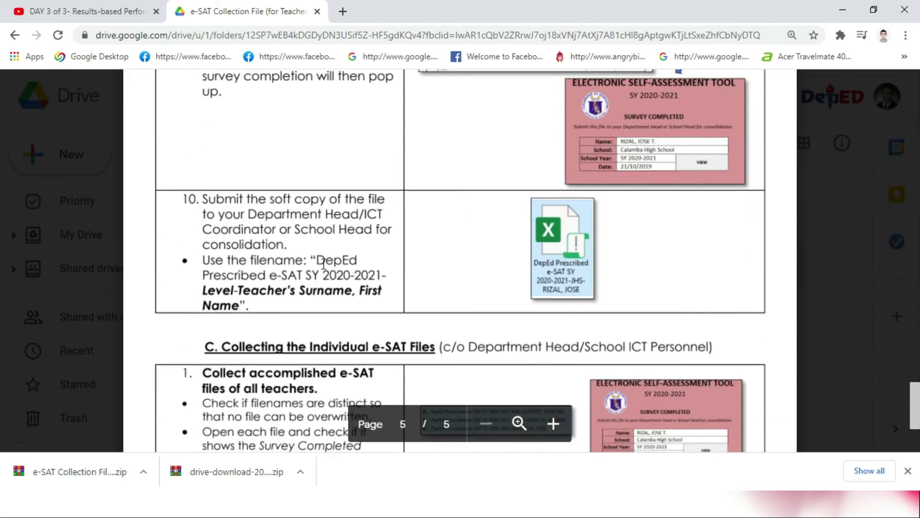
pyautogui.scroll(5, 362, 232)
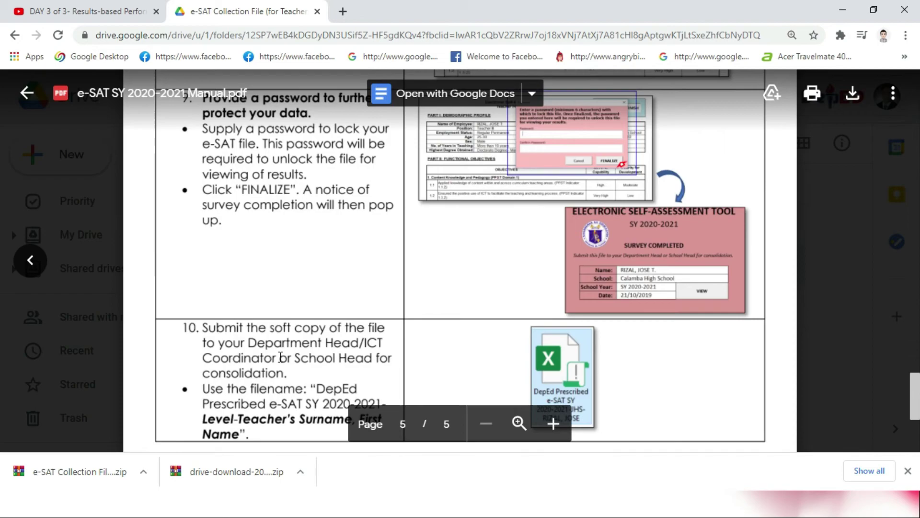
pyautogui.scroll(-1, 216, 316)
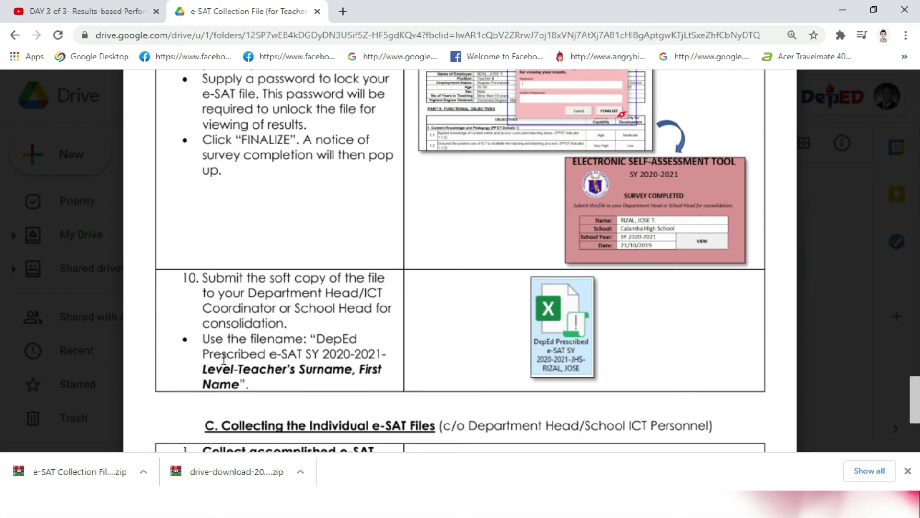
# Step: Highlight the required filename's parts, including Level-Teacher's Surname, in the manual
pyautogui.moveTo(314, 337); pyautogui.dragTo(387, 354)
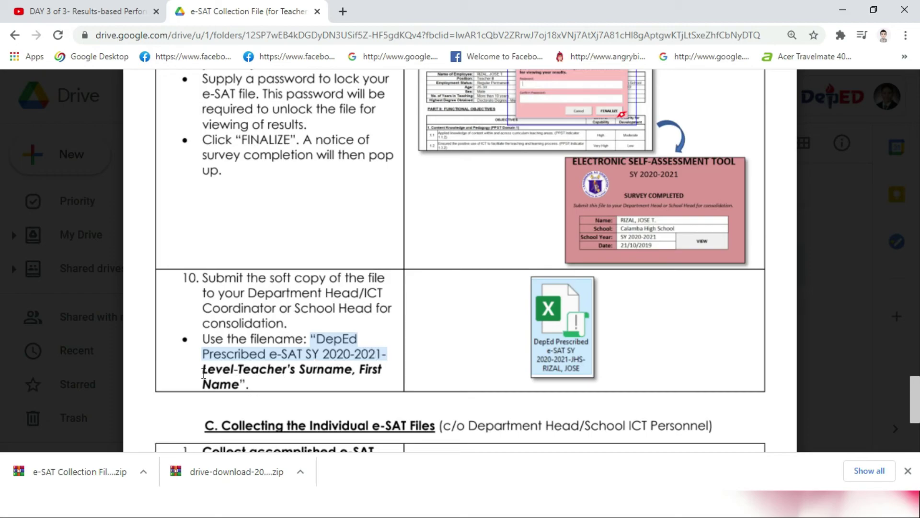
pyautogui.moveTo(204, 373); pyautogui.dragTo(268, 377)
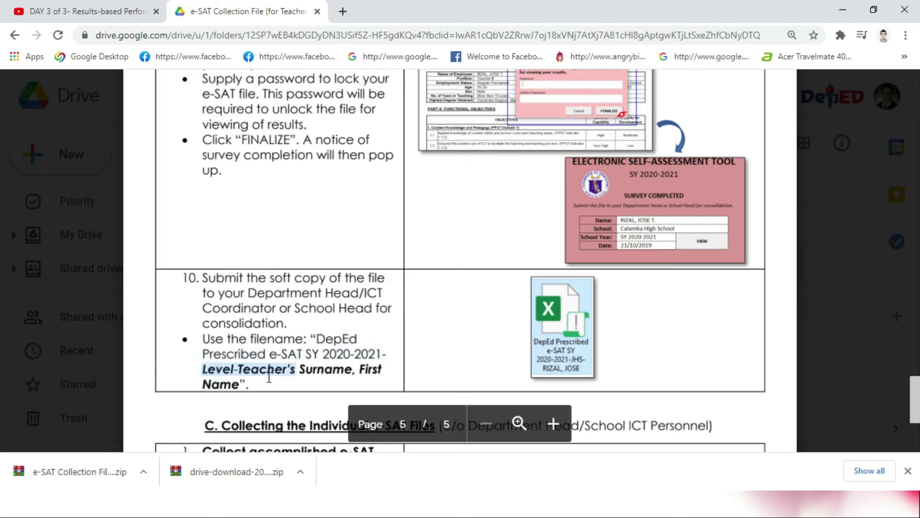
pyautogui.doubleClick(301, 372)
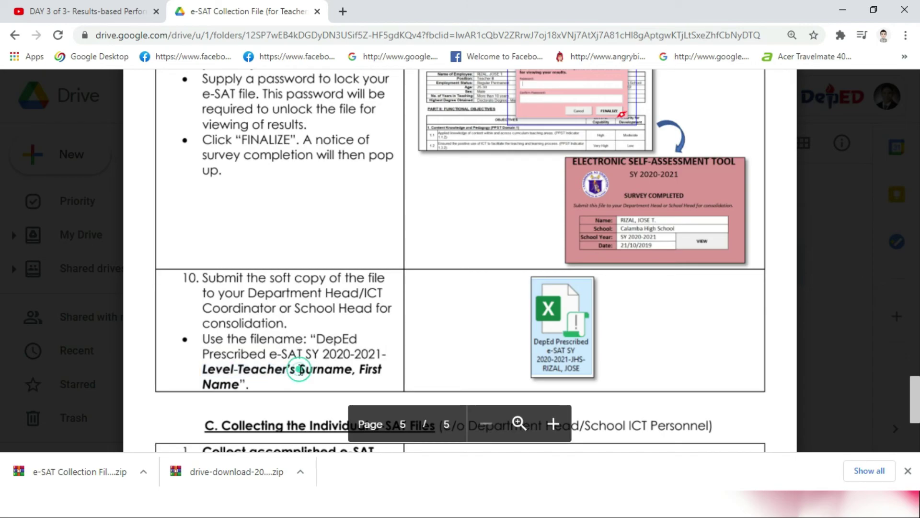
pyautogui.click(357, 370)
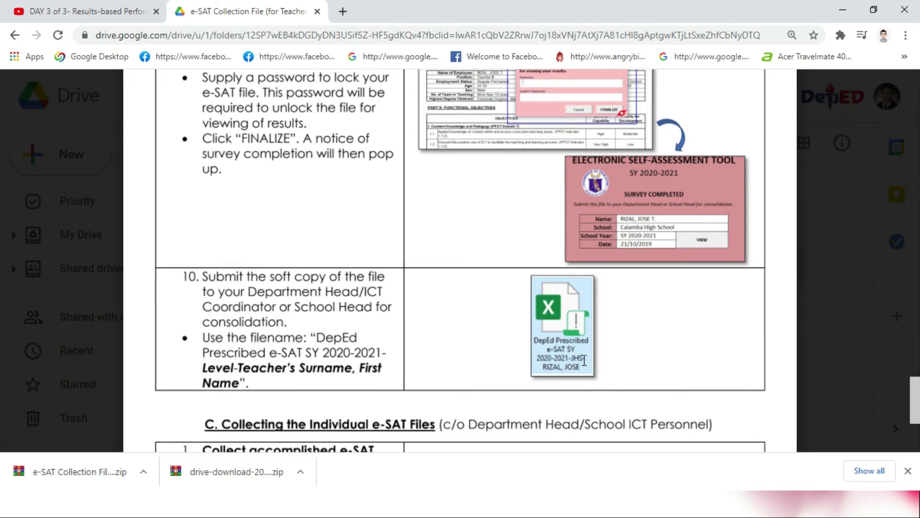
# Step: Close Chrome's downloads bar and minimize the browser to bring back File Explorer
pyautogui.scroll(-2, 584, 360)
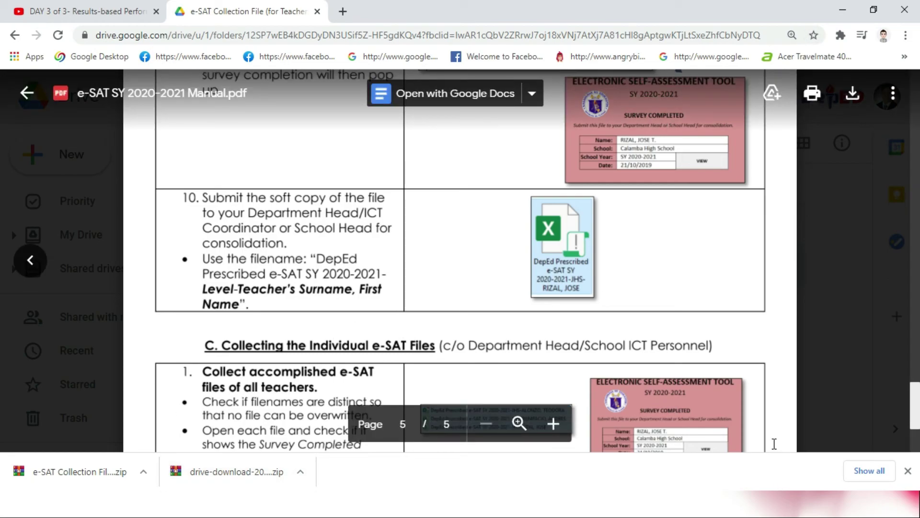
pyautogui.click(908, 470)
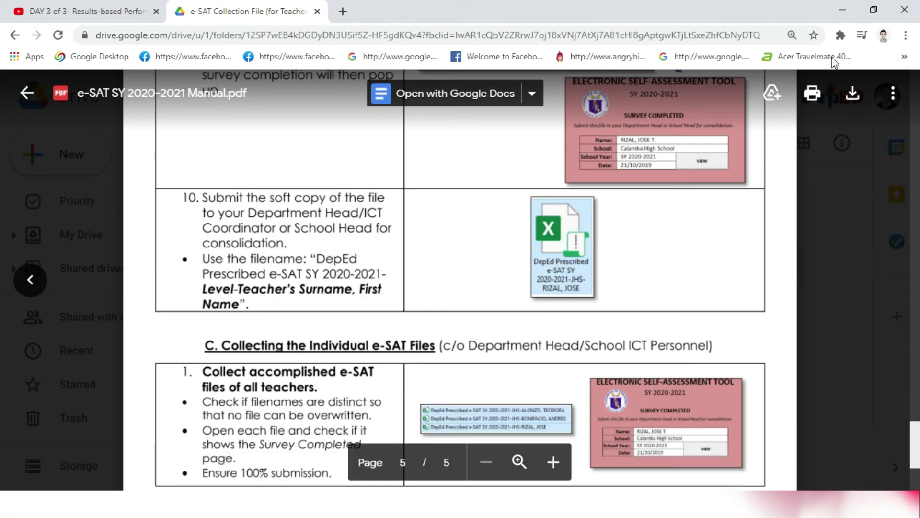
pyautogui.click(843, 9)
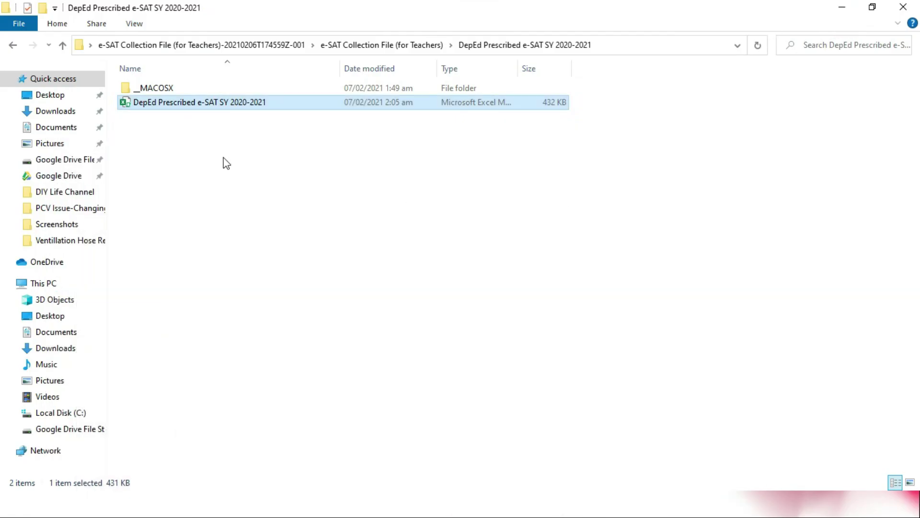
# Step: Rename the workbook by appending '-ELEM-' plus the teacher's surname and first name
pyautogui.rightClick(201, 107)
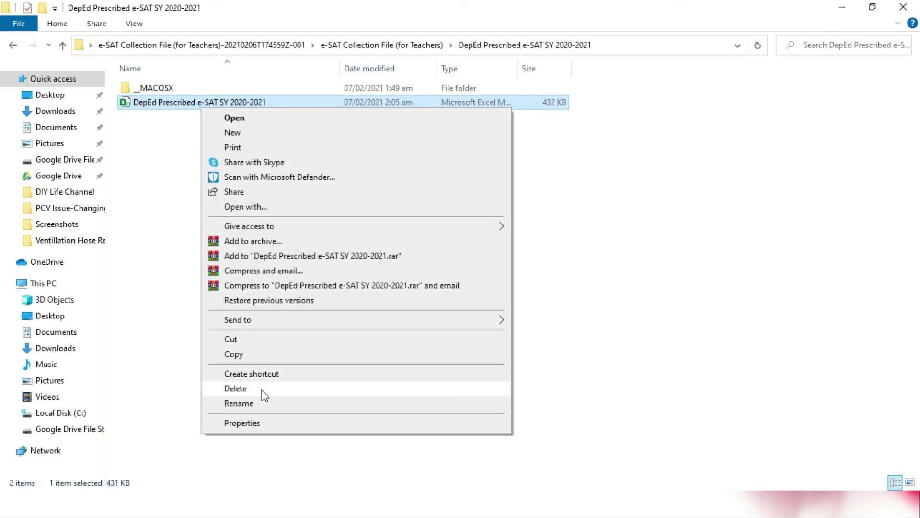
pyautogui.click(262, 402)
pyautogui.press('End')
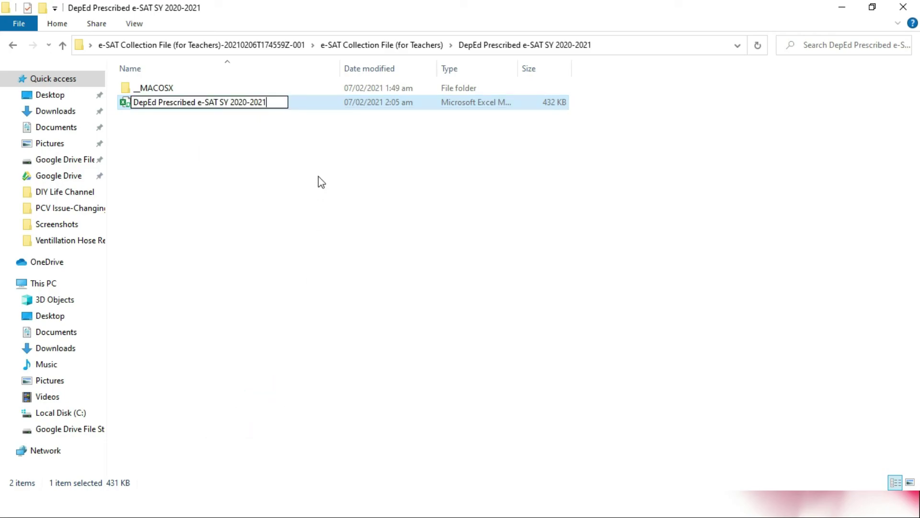
pyautogui.write('-')
pyautogui.press('capslock')
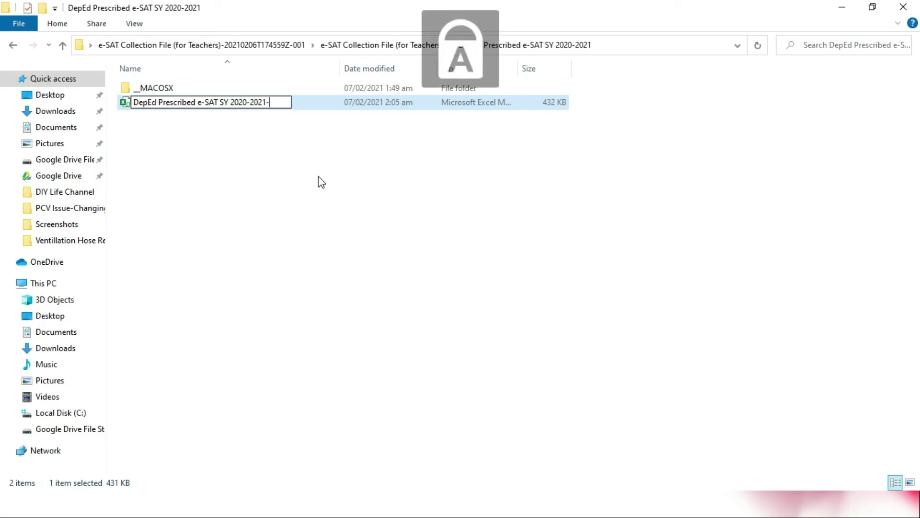
pyautogui.write('ELEM-')
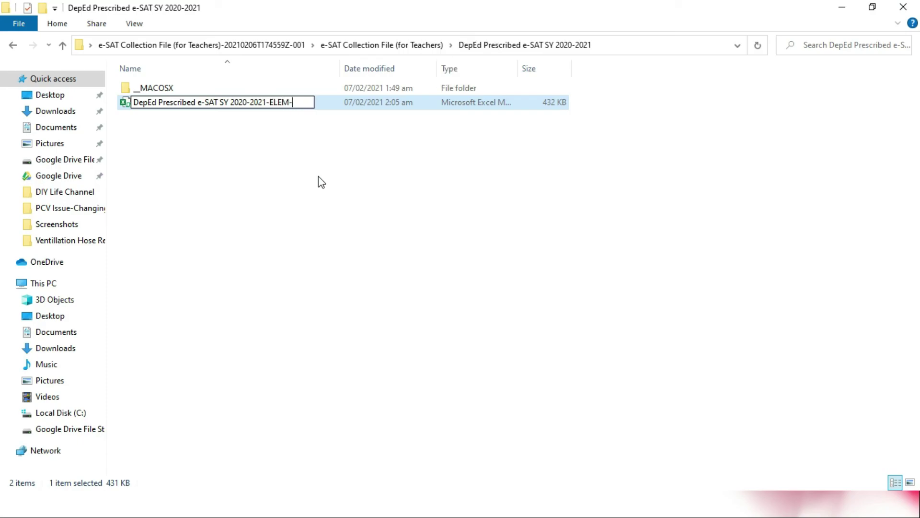
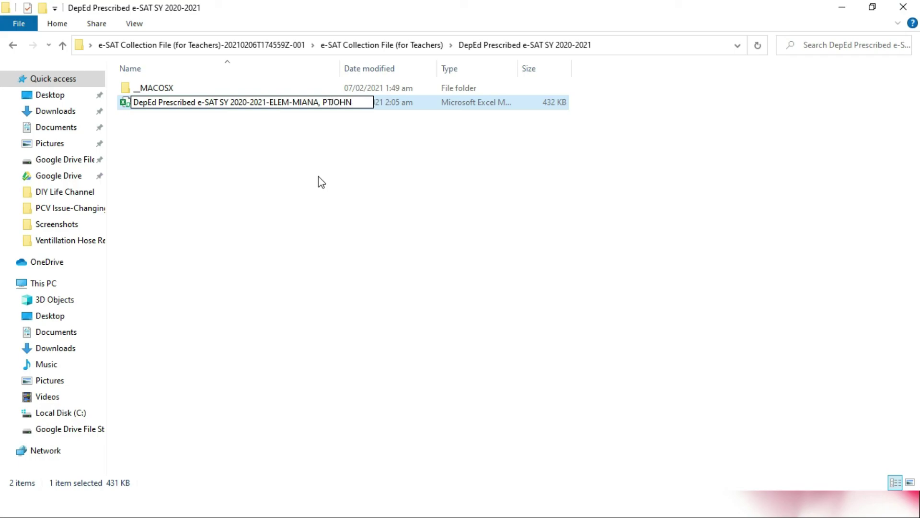
pyautogui.press('Return')
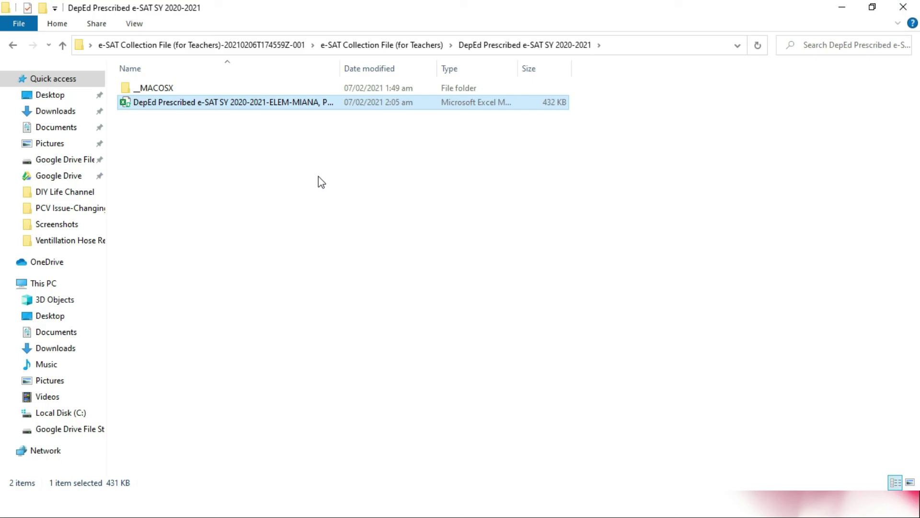
pyautogui.moveTo(341, 68); pyautogui.dragTo(450, 67)
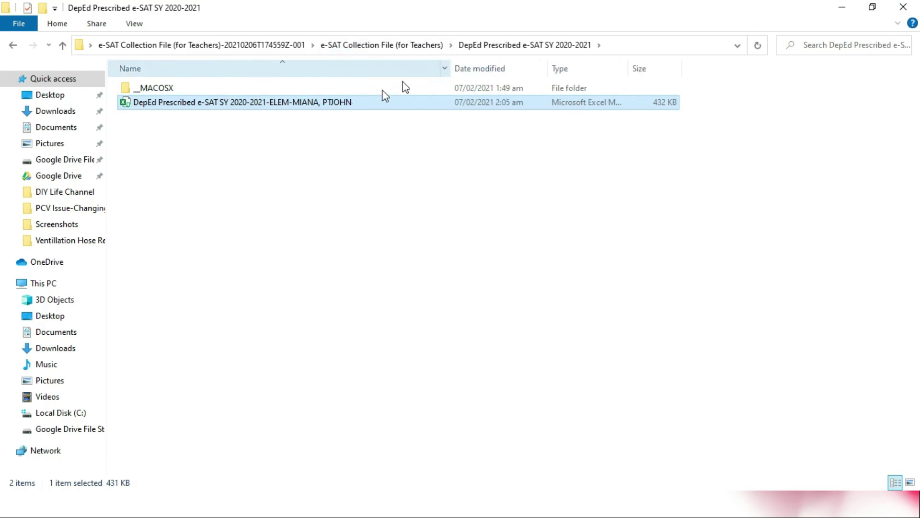
# Step: Copy the renamed e-SAT workbook file for submission
pyautogui.doubleClick(297, 103)
pyautogui.rightClick(297, 102)
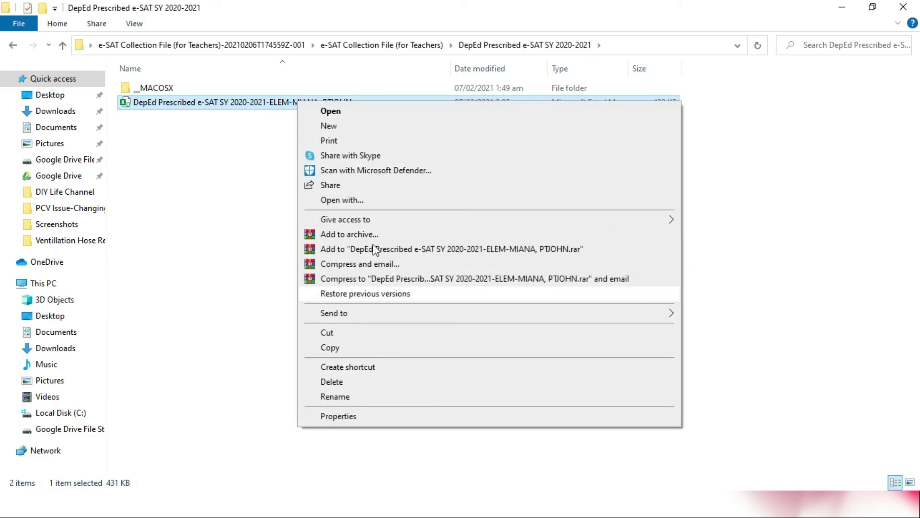
pyautogui.click(341, 350)
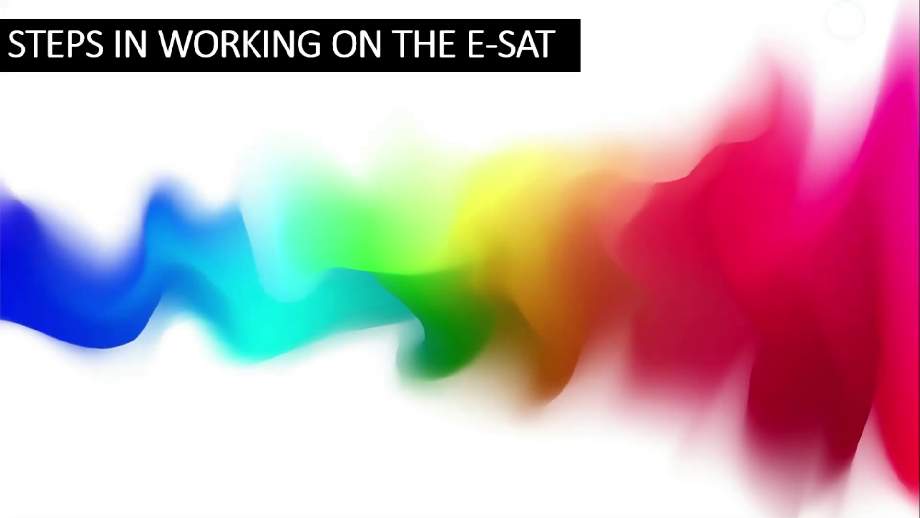
# Step: End the e-SAT steps slideshow and show the taskbar's hidden icons
pyautogui.press('Escape')
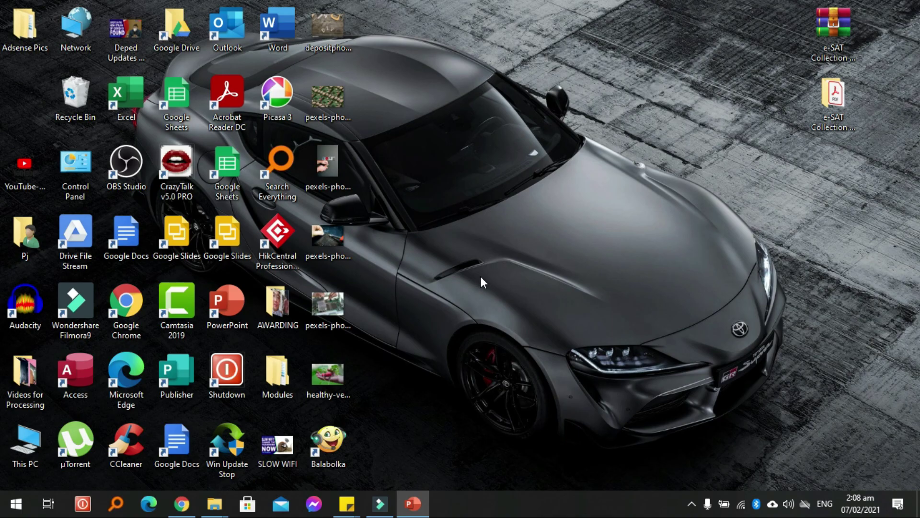
pyautogui.click(692, 504)
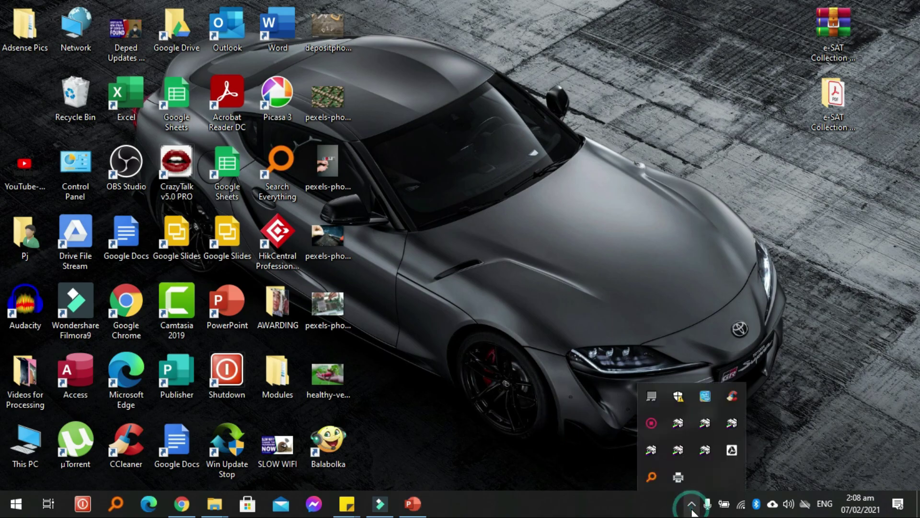
# Step: Bring up the screen recorder's control panel from its system-tray icon
pyautogui.rightClick(653, 430)
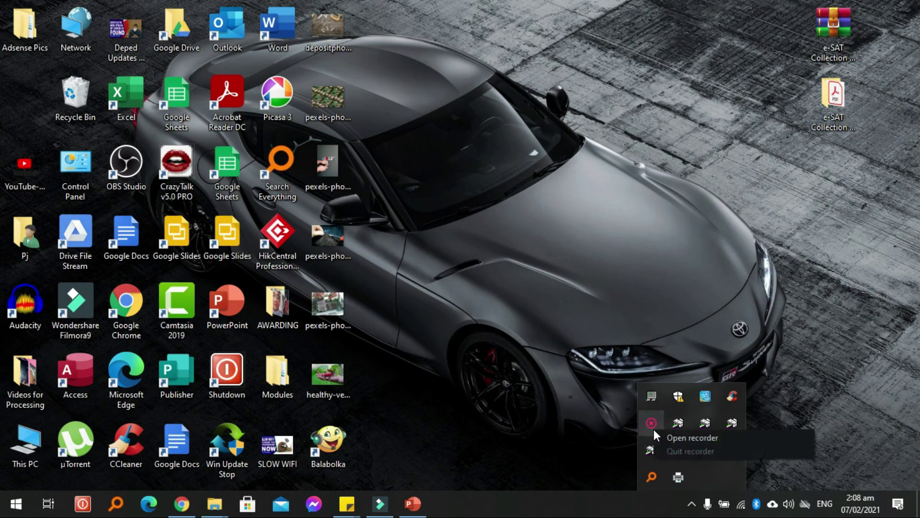
pyautogui.click(666, 432)
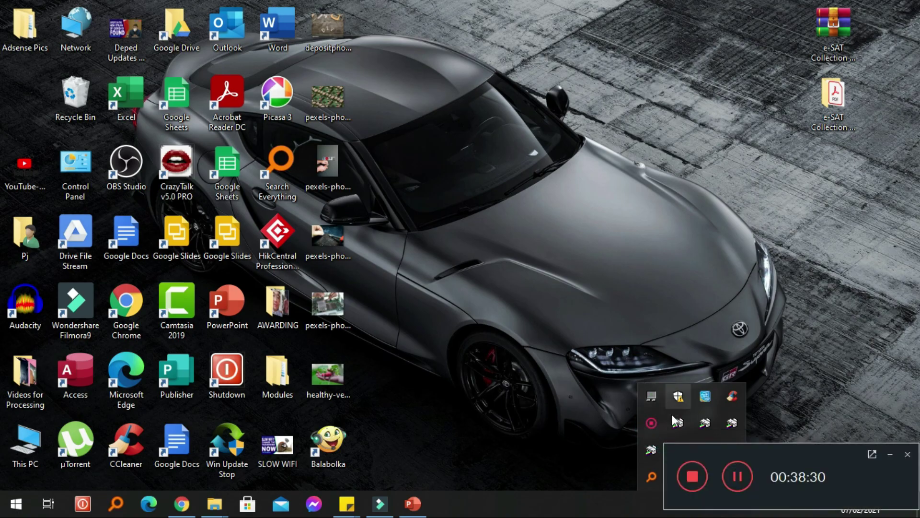